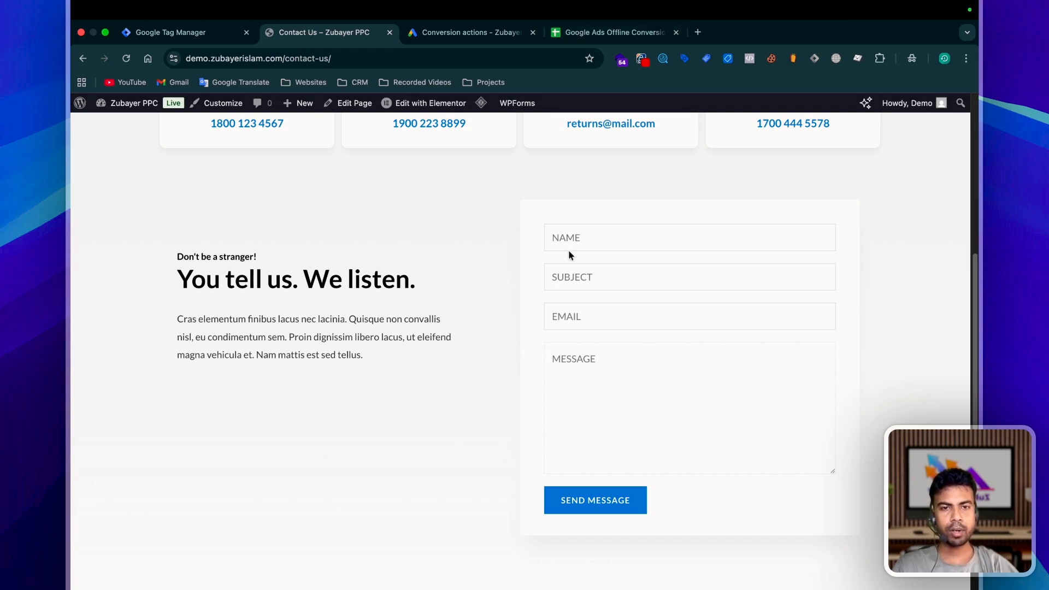
# Look over the name, subject, email and message fields of the contact form on the Contact Us page
pyautogui.click(583, 34)
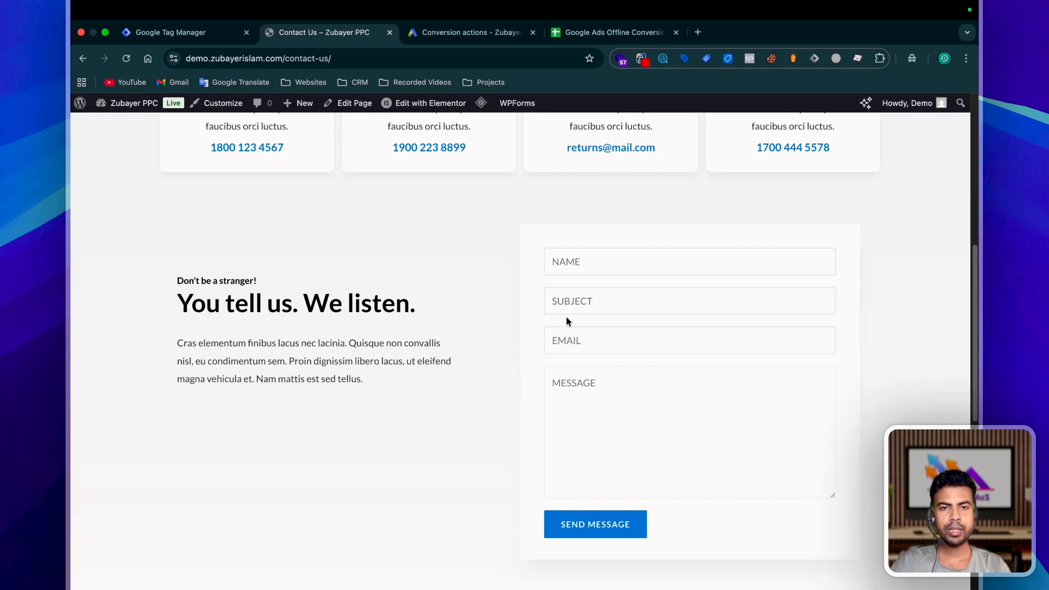
pyautogui.scroll(-1, 566, 316)
pyautogui.click(561, 235)
pyautogui.click(574, 277)
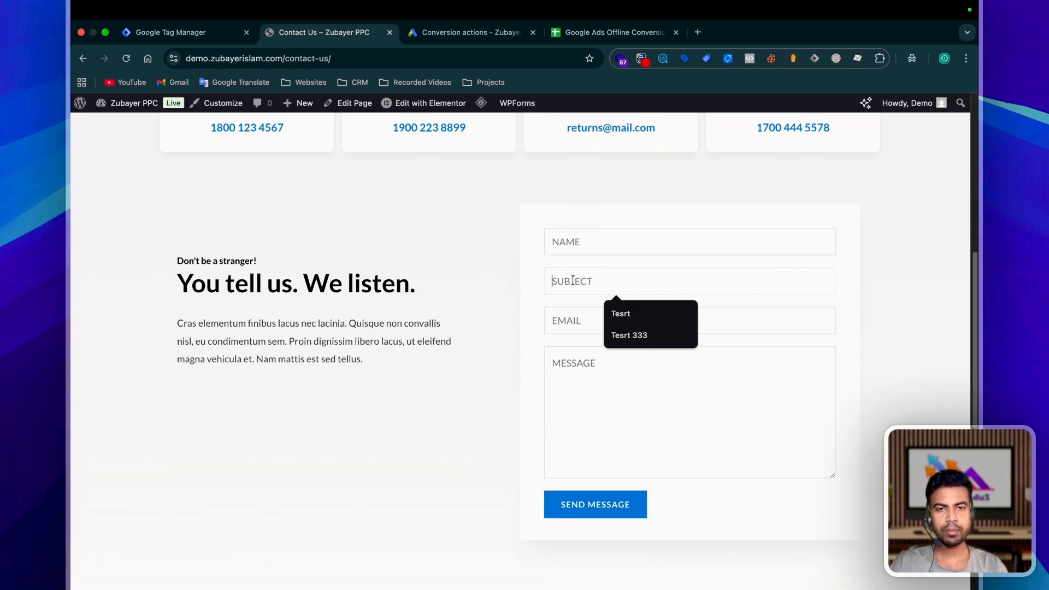
pyautogui.click(483, 327)
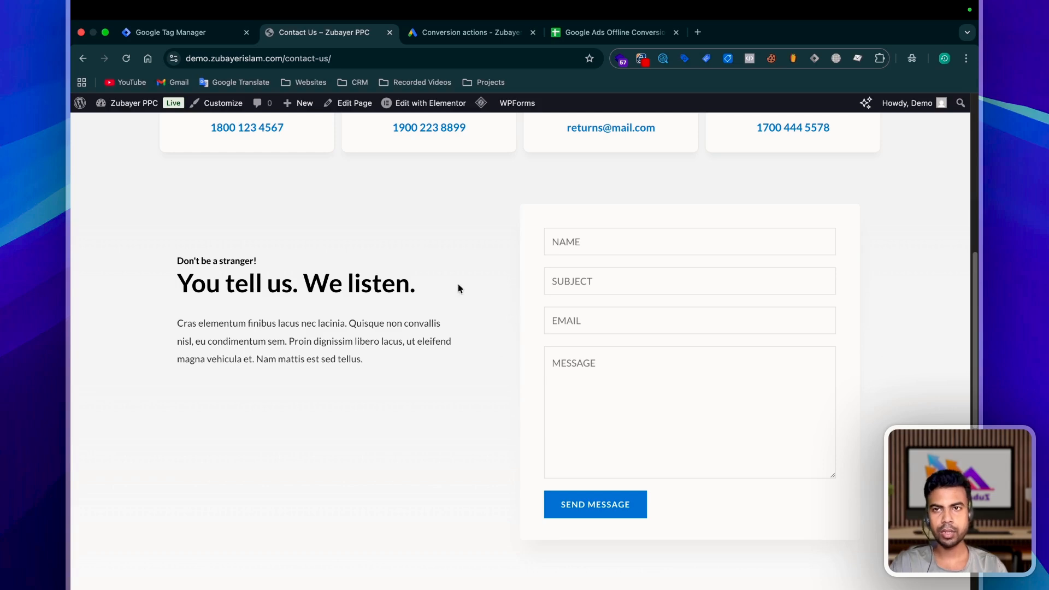
pyautogui.click(149, 34)
pyautogui.click(281, 293)
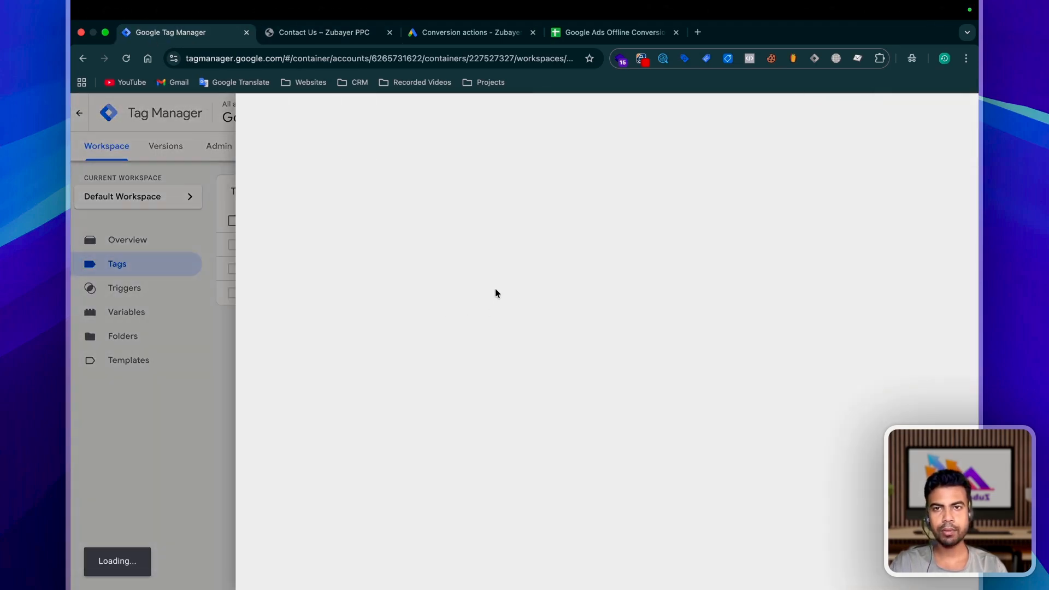
pyautogui.press('Escape')
pyautogui.click(871, 145)
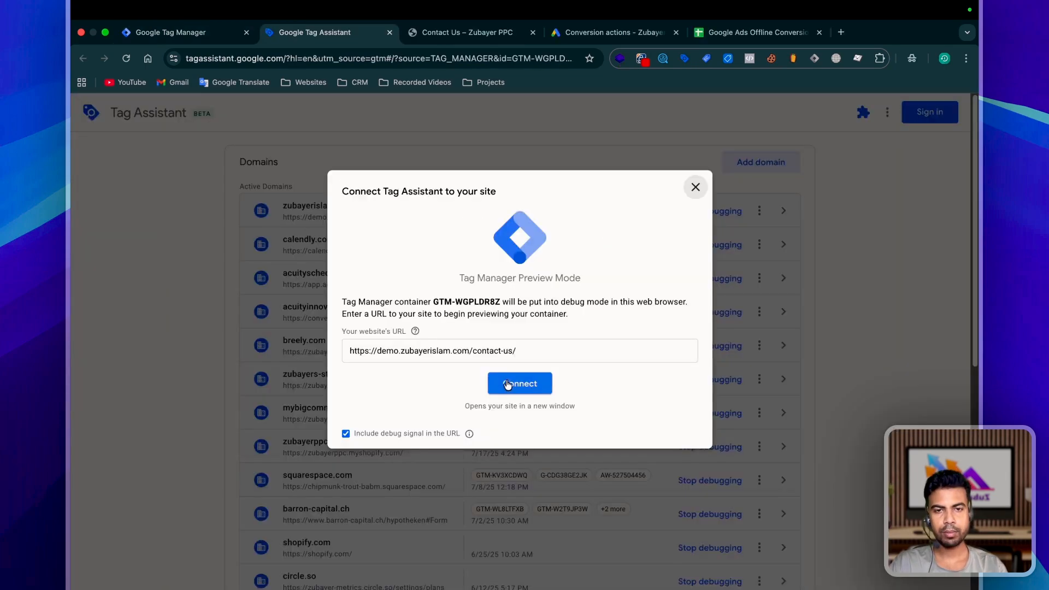
pyautogui.click(507, 385)
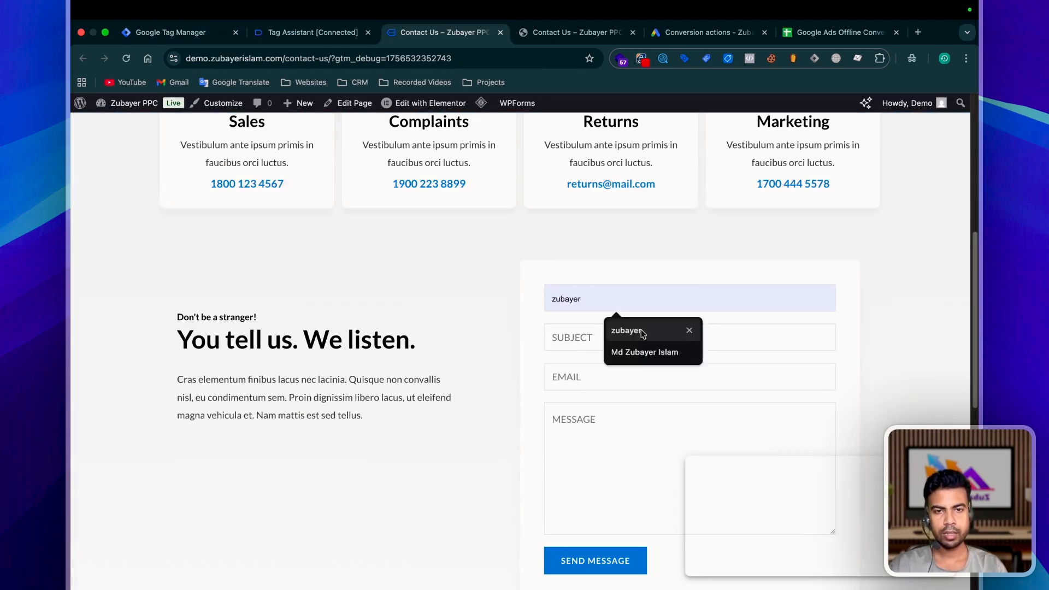
# Fill in the contact form with the sender's name, subject "Tesrt", the sender's e-mail and message "test", and send it
pyautogui.click(641, 331)
pyautogui.click(576, 337)
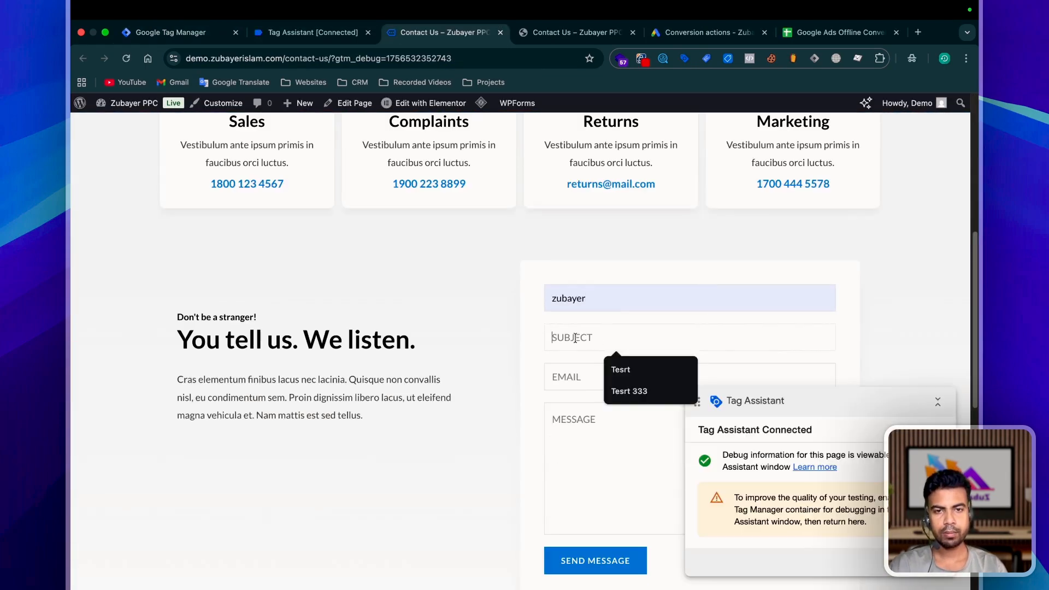
pyautogui.click(621, 368)
pyautogui.scroll(-1, 571, 360)
pyautogui.click(572, 366)
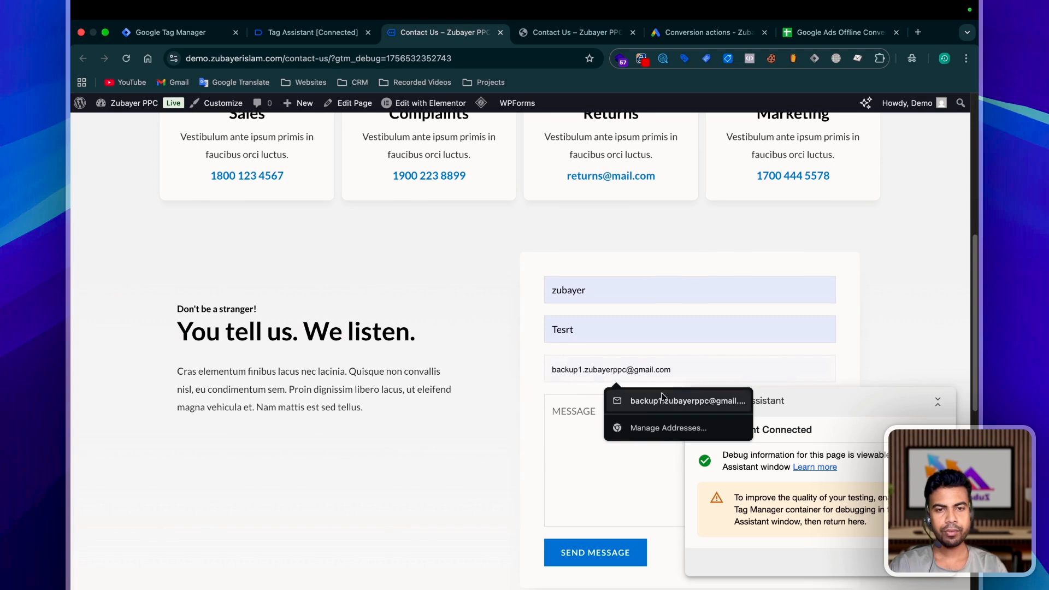
pyautogui.click(662, 400)
pyautogui.click(570, 424)
pyautogui.scroll(-1, 570, 424)
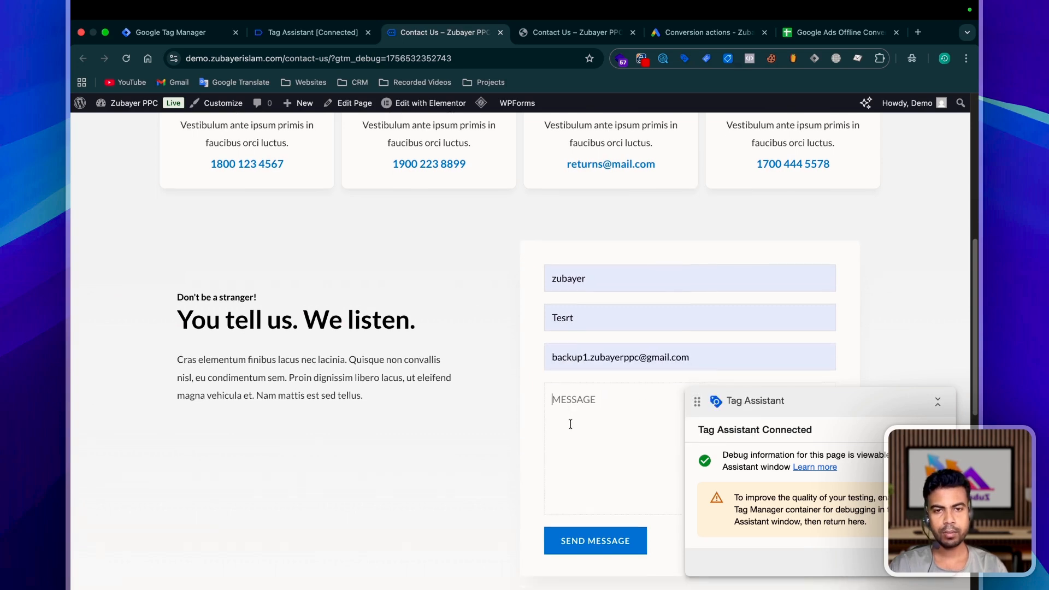
pyautogui.write('test')
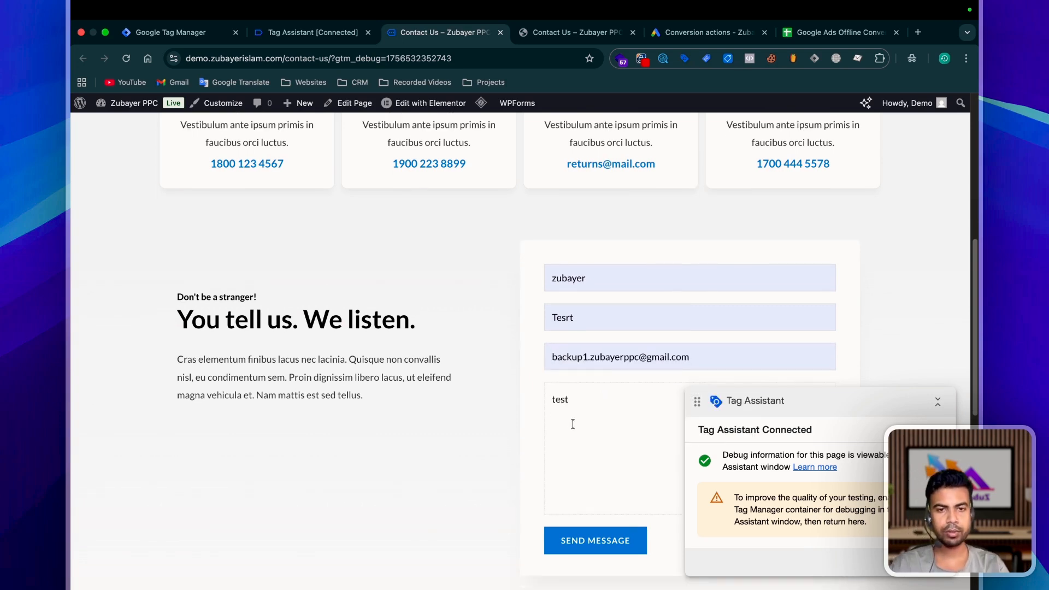
pyautogui.scroll(-3, 572, 424)
pyautogui.click(592, 471)
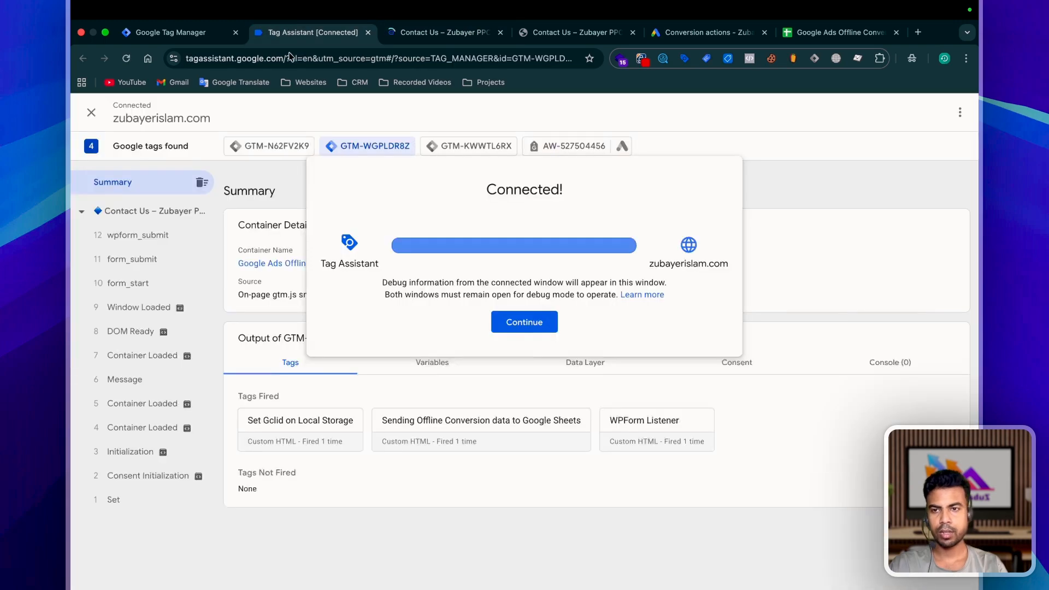
# Inspect the data layer values of the wpform_submit event in Tag Assistant, including the form inputs and timestamps
pyautogui.click(121, 471)
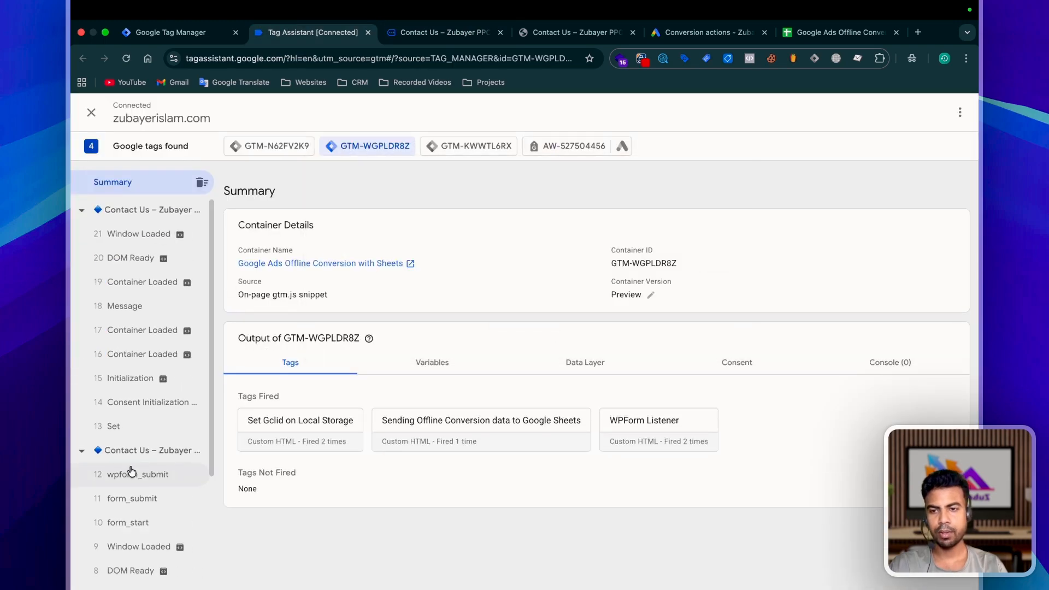
pyautogui.scroll(-3, 125, 415)
pyautogui.click(128, 316)
pyautogui.click(578, 328)
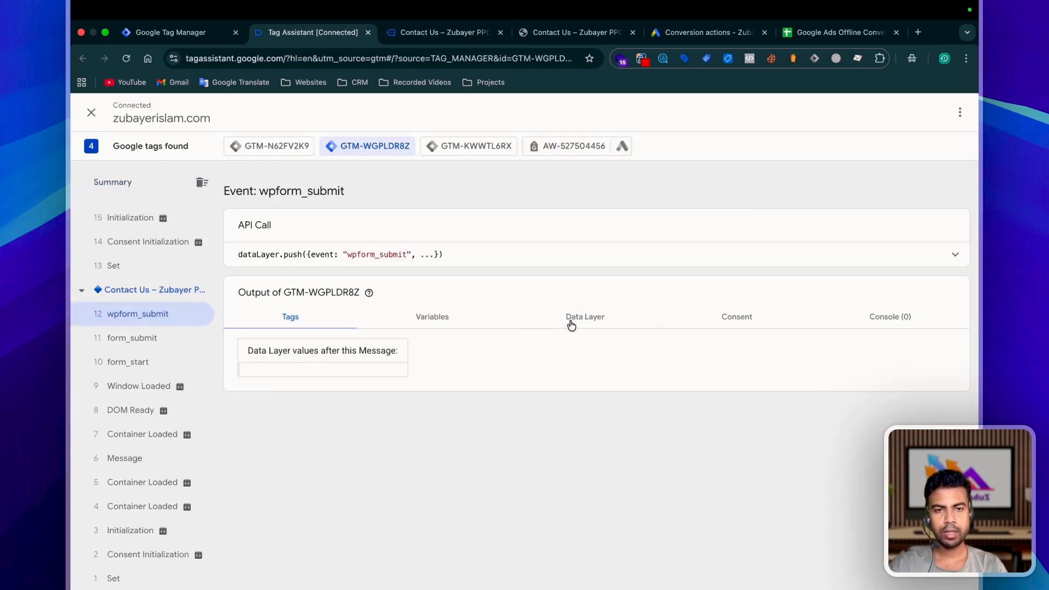
pyautogui.scroll(-2, 600, 411)
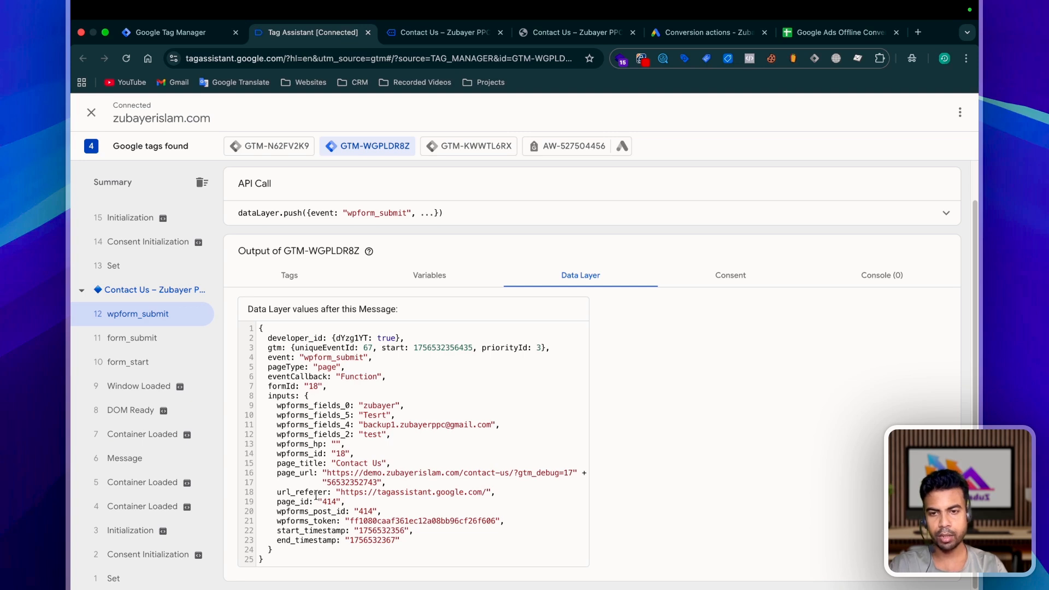
pyautogui.doubleClick(362, 539)
pyautogui.doubleClick(365, 530)
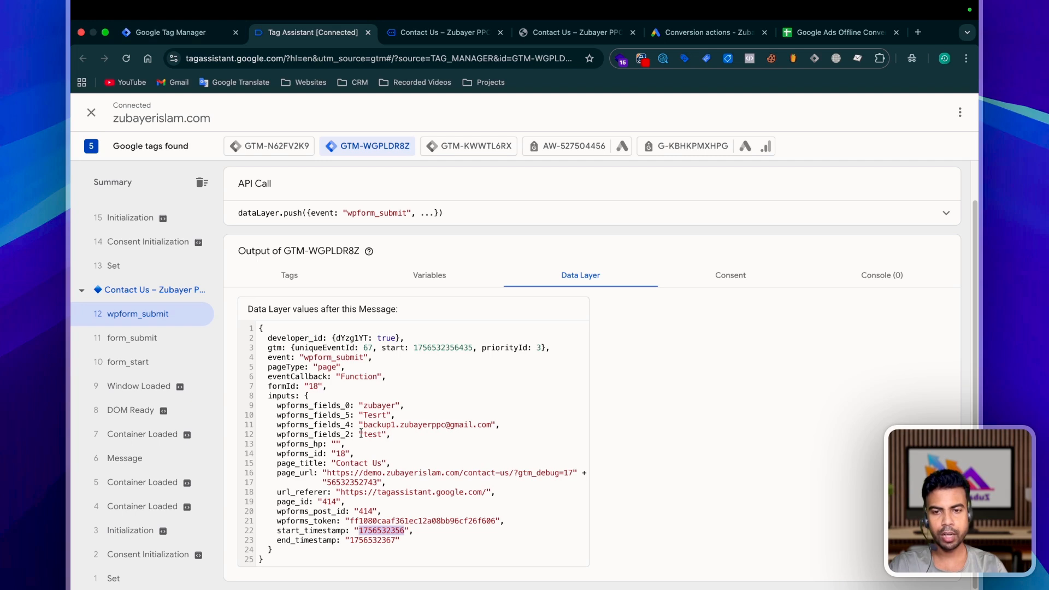
# Review the Email and Phone variables in Tag Manager, checking the Phone variable's data layer variable name
pyautogui.click(164, 32)
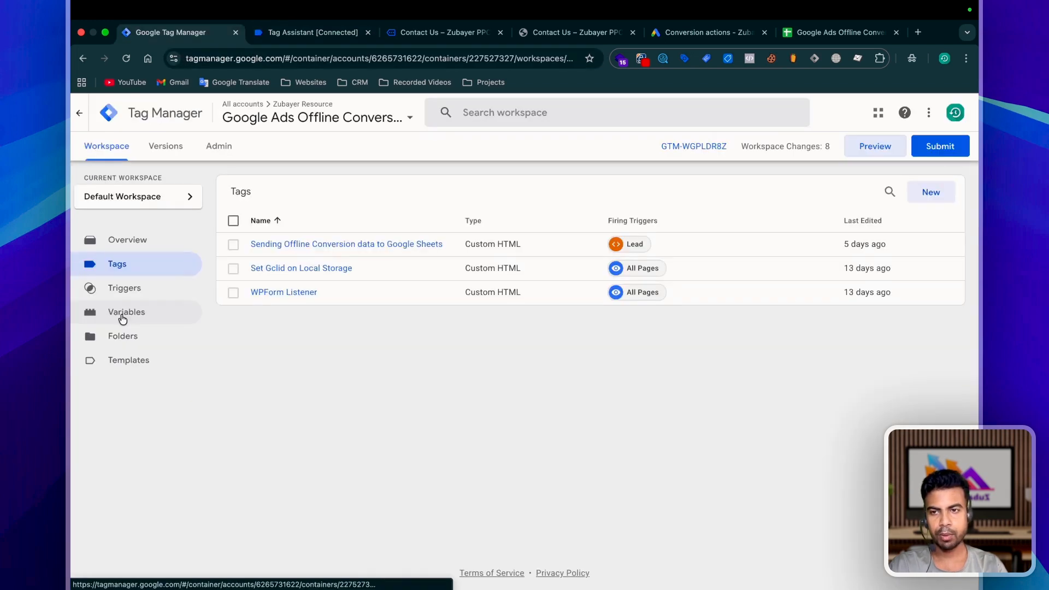
pyautogui.click(123, 312)
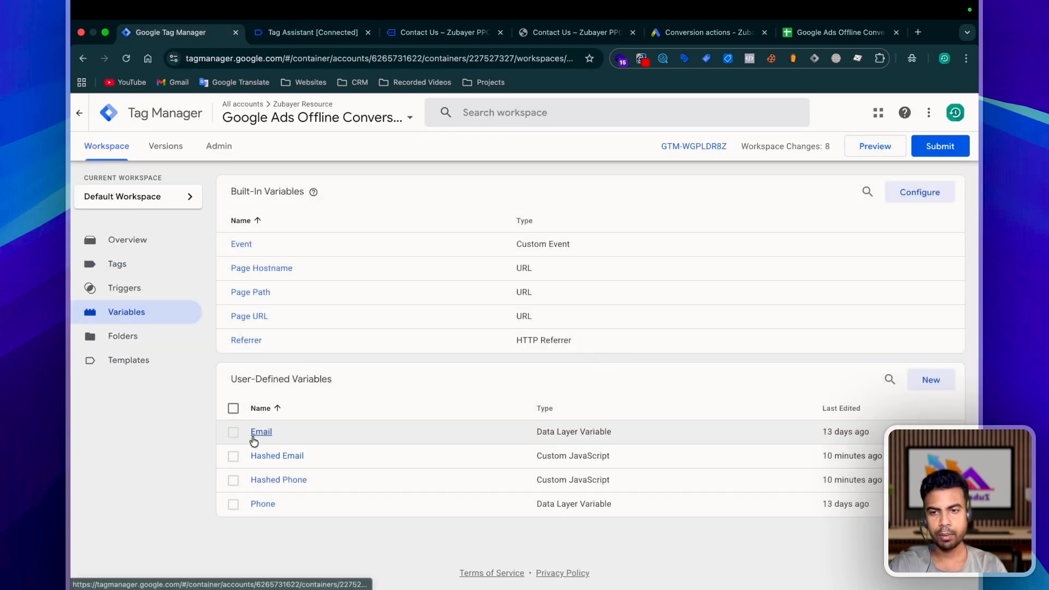
pyautogui.click(234, 433)
pyautogui.click(232, 505)
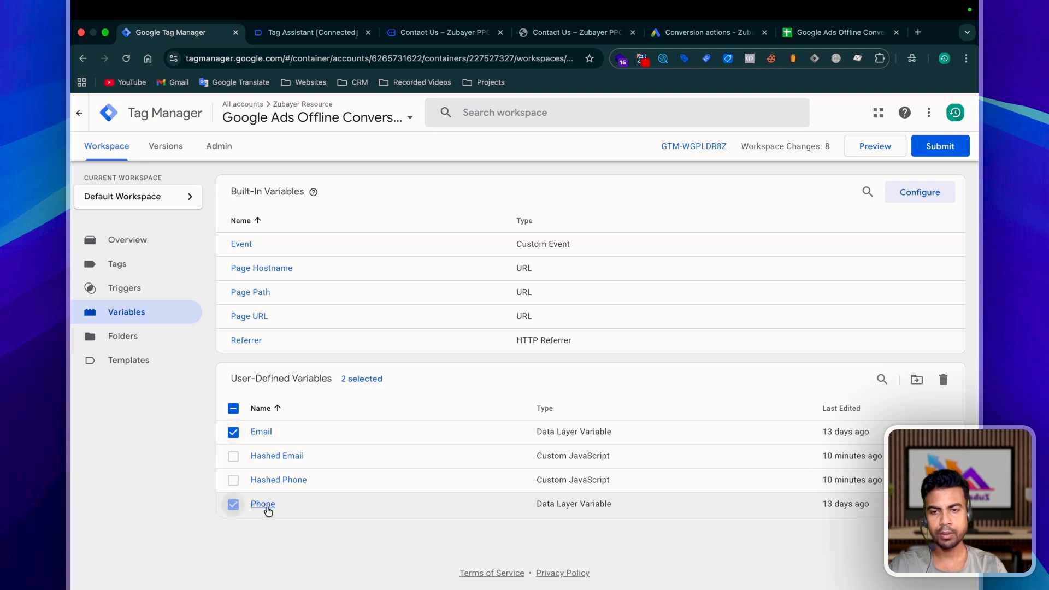
pyautogui.click(265, 506)
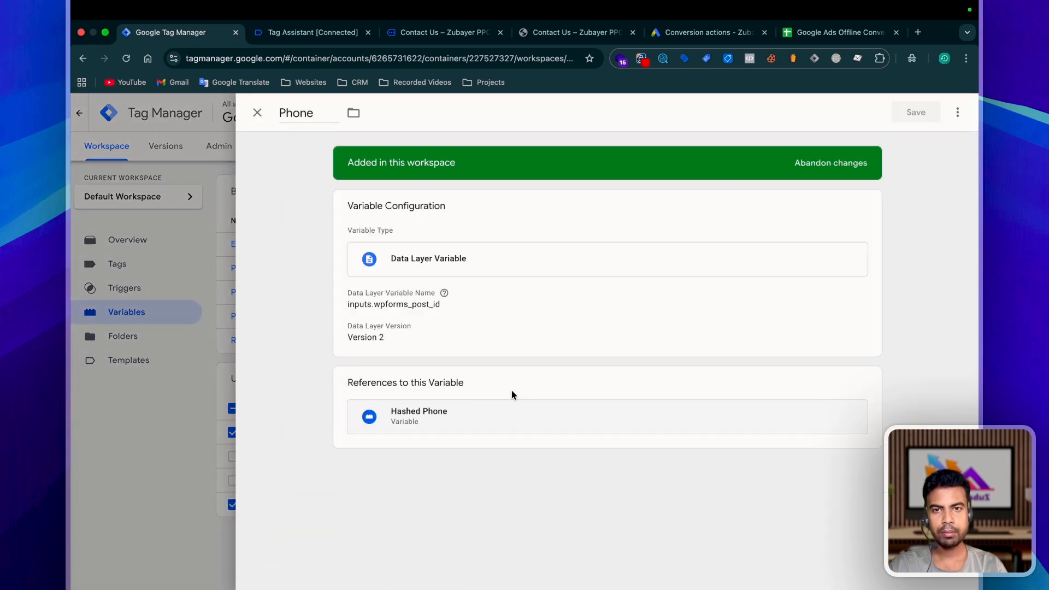
pyautogui.click(515, 327)
pyautogui.moveTo(457, 326); pyautogui.dragTo(360, 326)
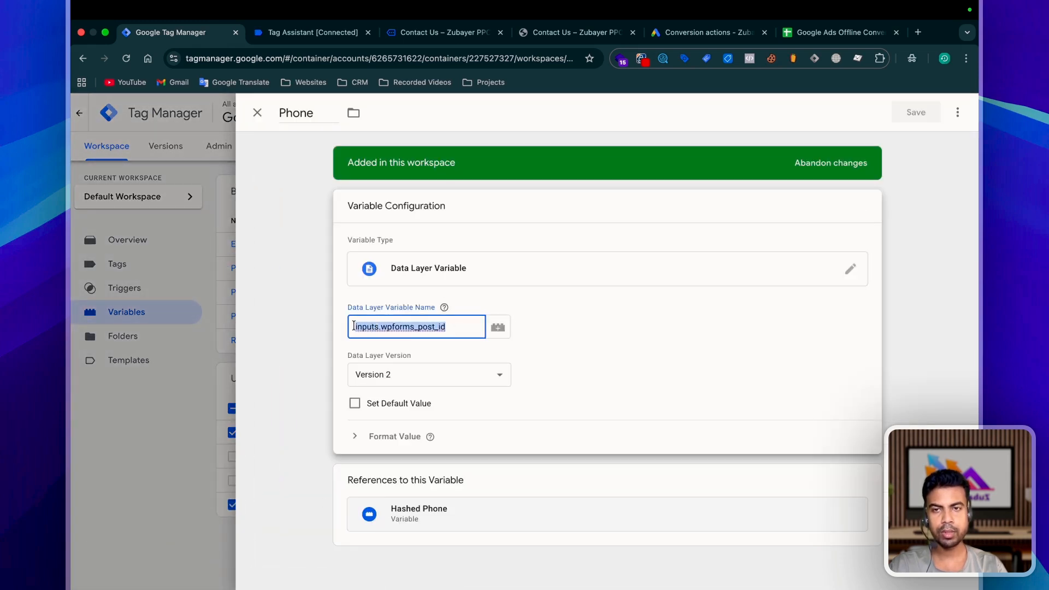
pyautogui.click(258, 112)
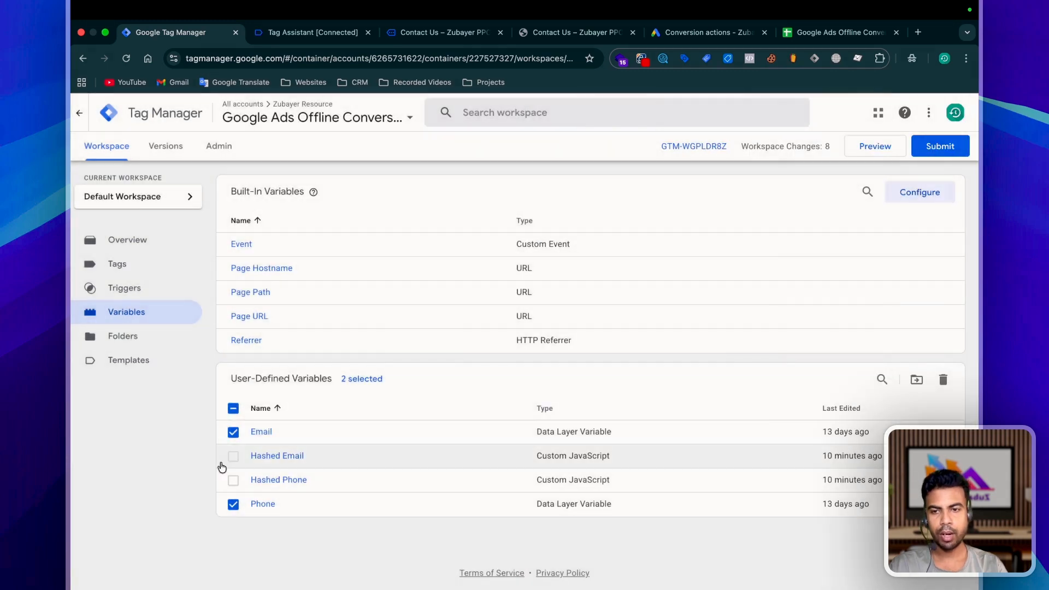
pyautogui.click(234, 432)
pyautogui.click(234, 503)
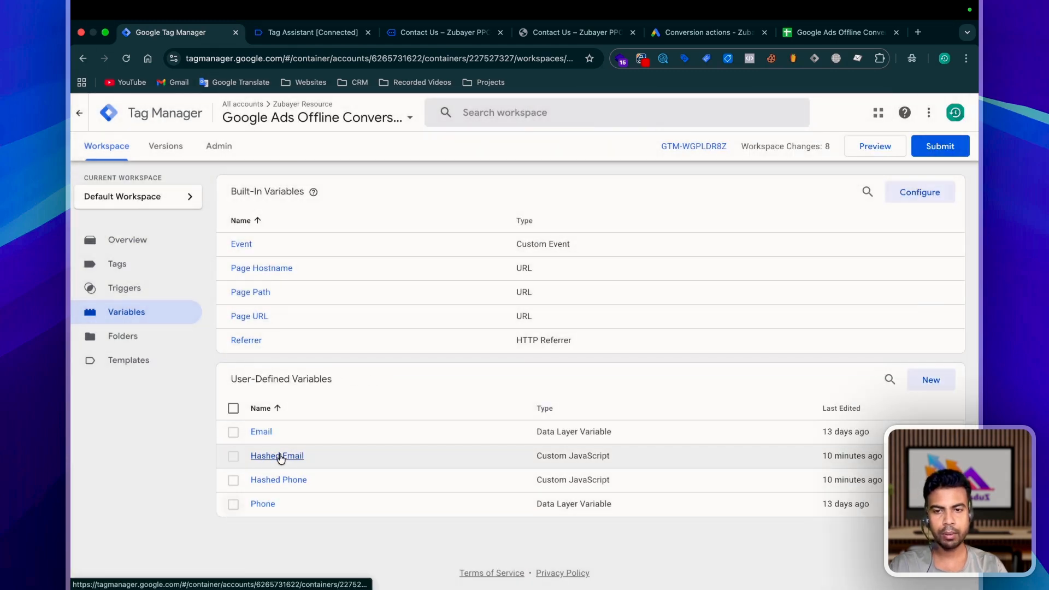
# Review the custom JavaScript of the Hashed Email variable
pyautogui.click(276, 455)
pyautogui.scroll(-2, 525, 441)
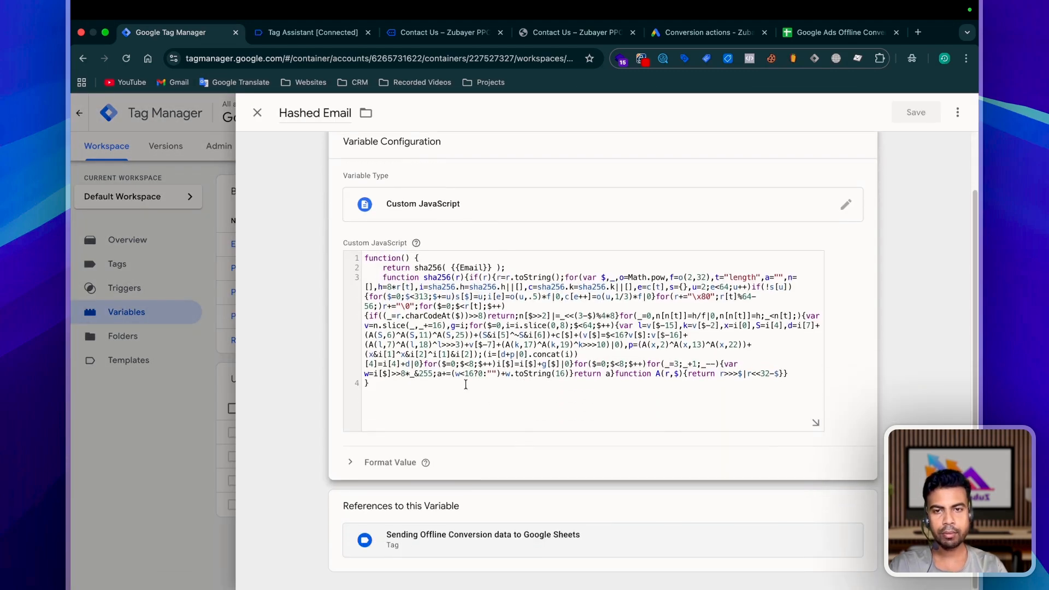
pyautogui.click(161, 359)
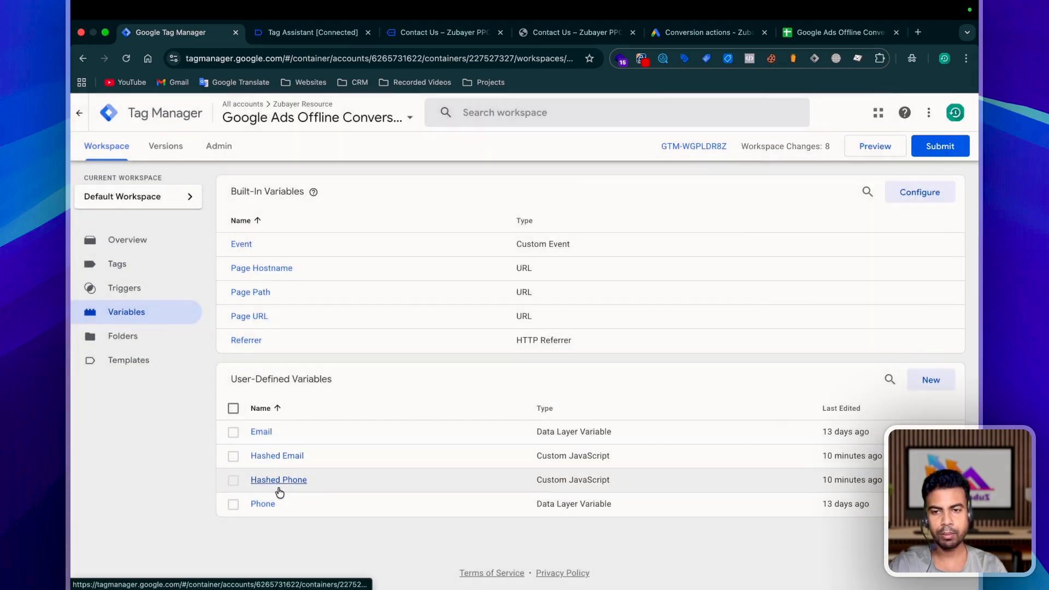
# Read through the HTML script of the "Sending Offline Conversion data to Google Sheets" tag
pyautogui.click(120, 264)
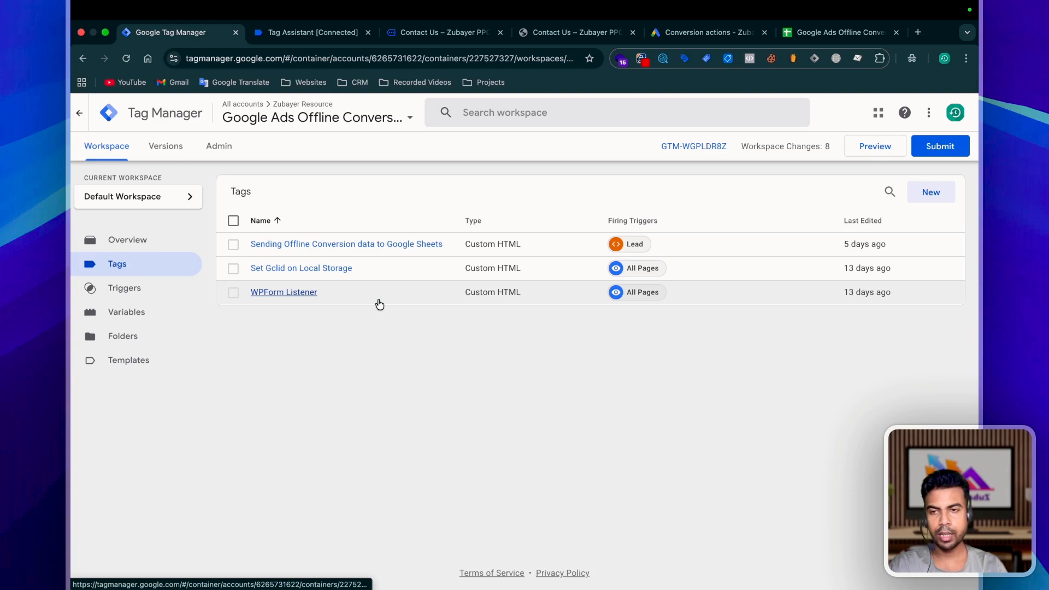
pyautogui.click(320, 272)
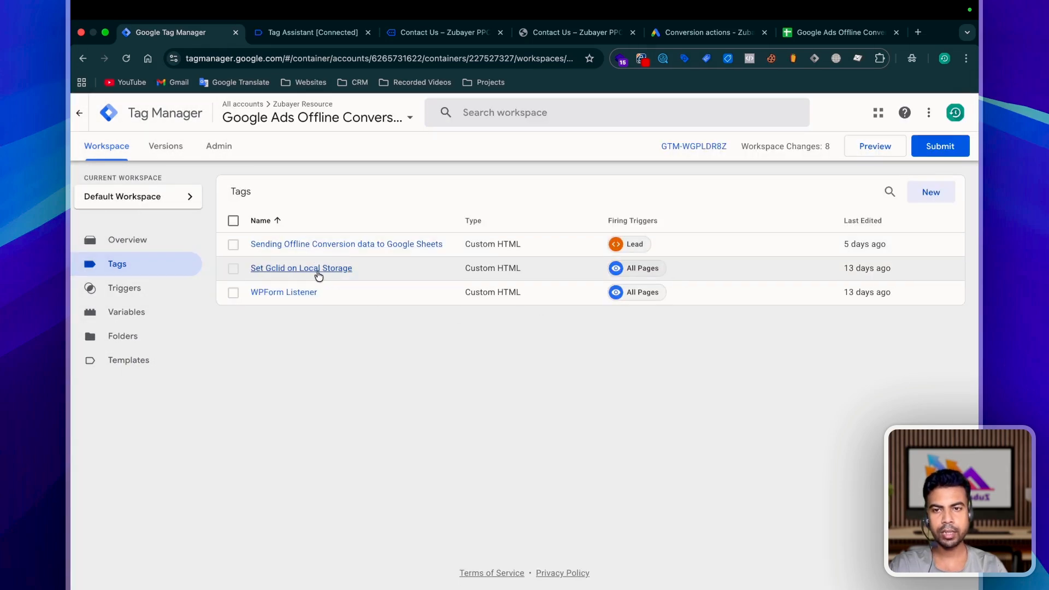
pyautogui.click(297, 246)
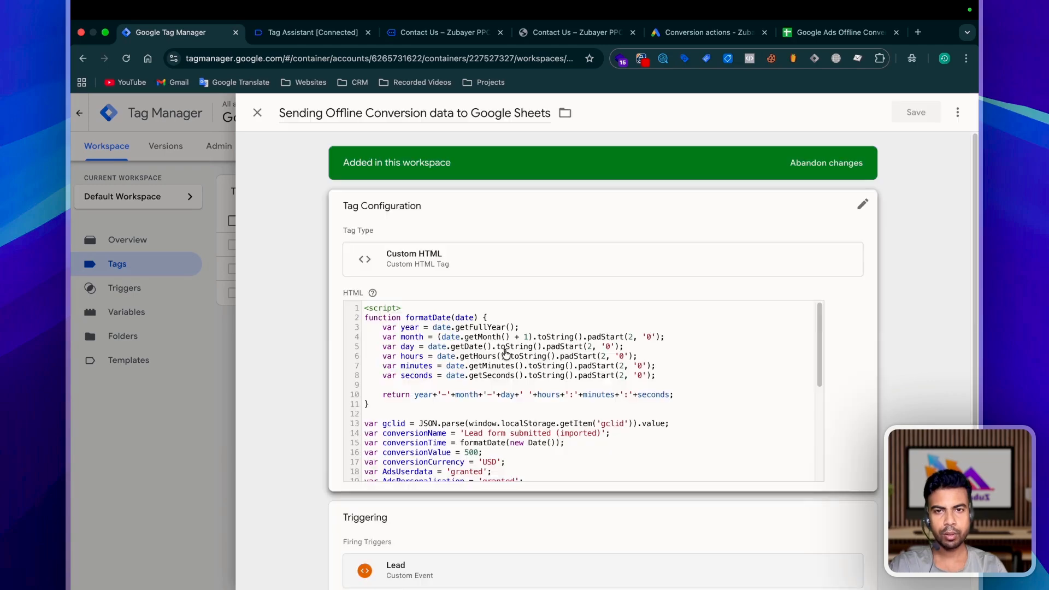
pyautogui.click(506, 354)
pyautogui.scroll(-5, 503, 377)
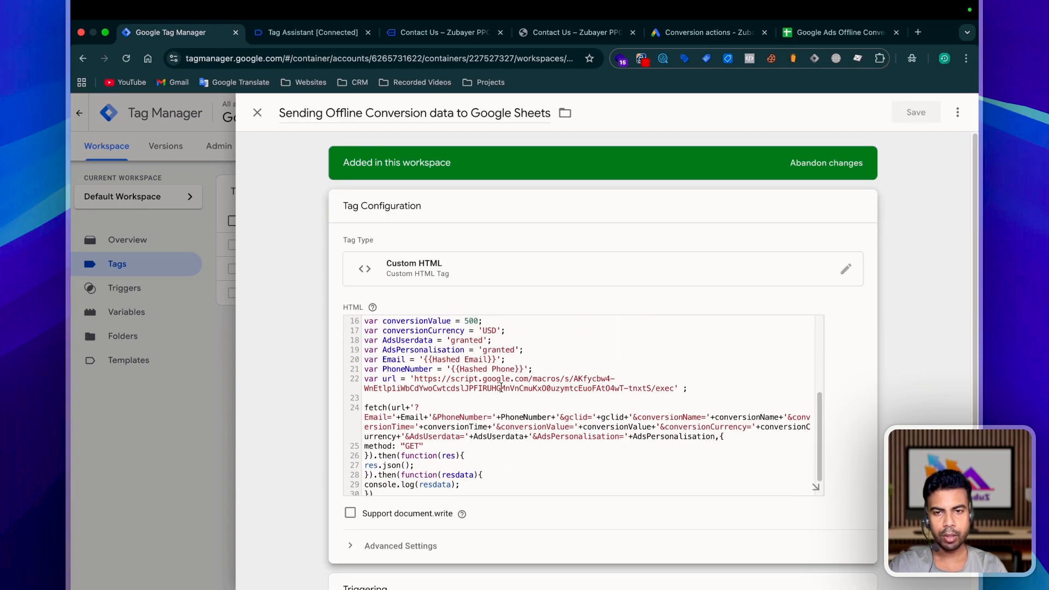
pyautogui.scroll(2, 449, 371)
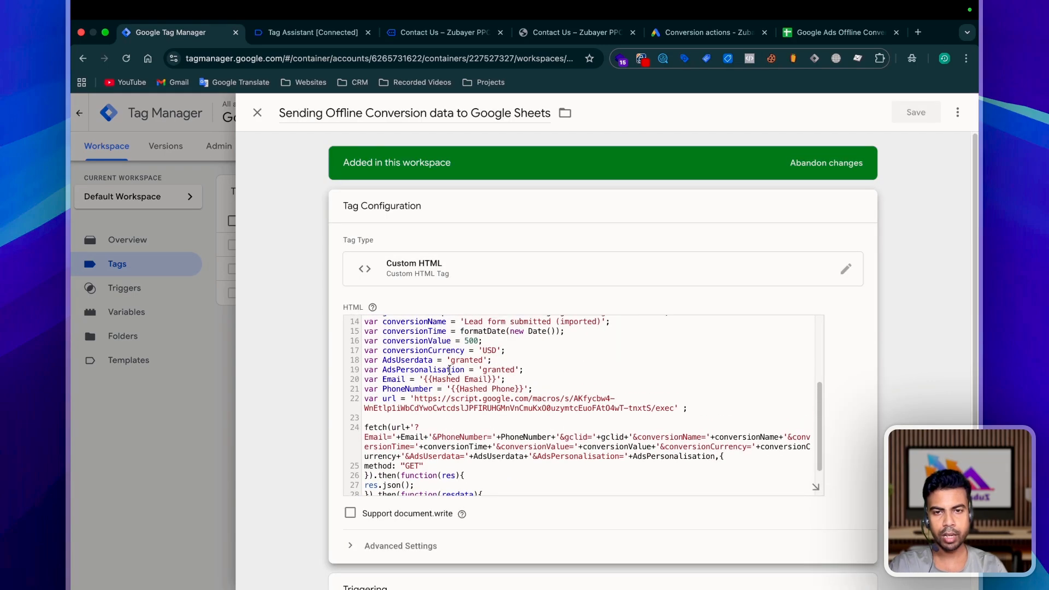
pyautogui.scroll(2, 484, 360)
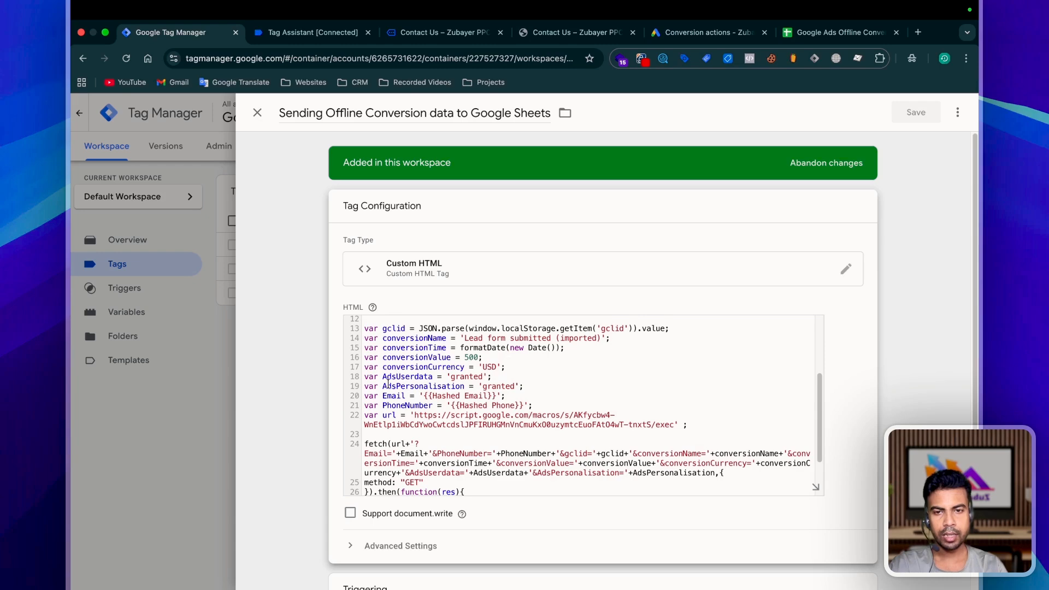
# Clear the test lead data in B3:J3 of the CRM sheet in the Google Ads Offline Conversion Tracking spreadsheet
pyautogui.click(819, 32)
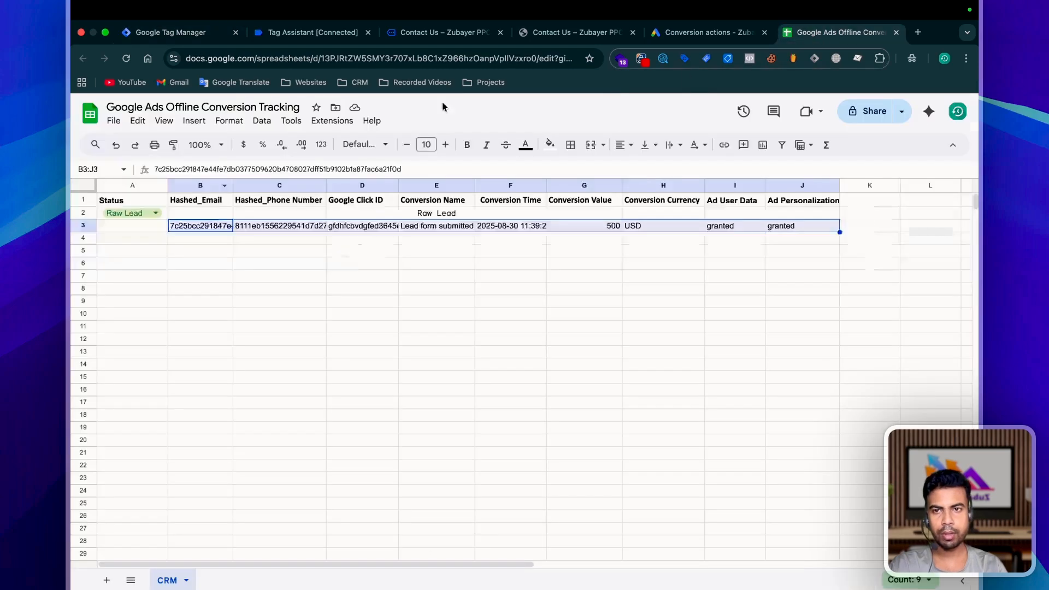
pyautogui.click(212, 287)
pyautogui.moveTo(201, 225); pyautogui.dragTo(778, 229)
pyautogui.press('Delete')
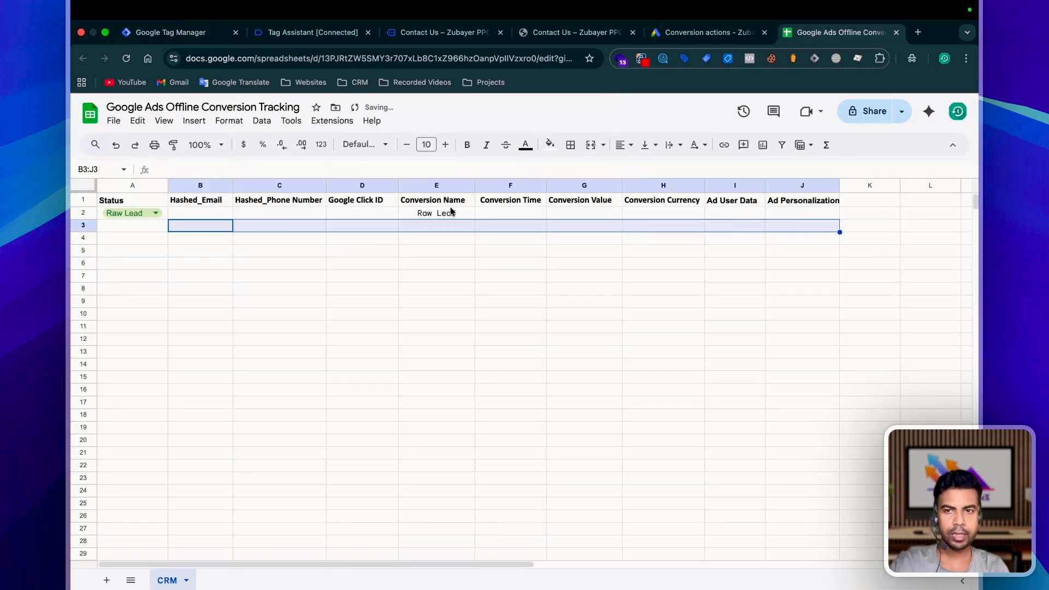
# Open the Apps Script project attached to the Google Ads Offline Conversion Tracking spreadsheet
pyautogui.click(139, 27)
pyautogui.click(811, 32)
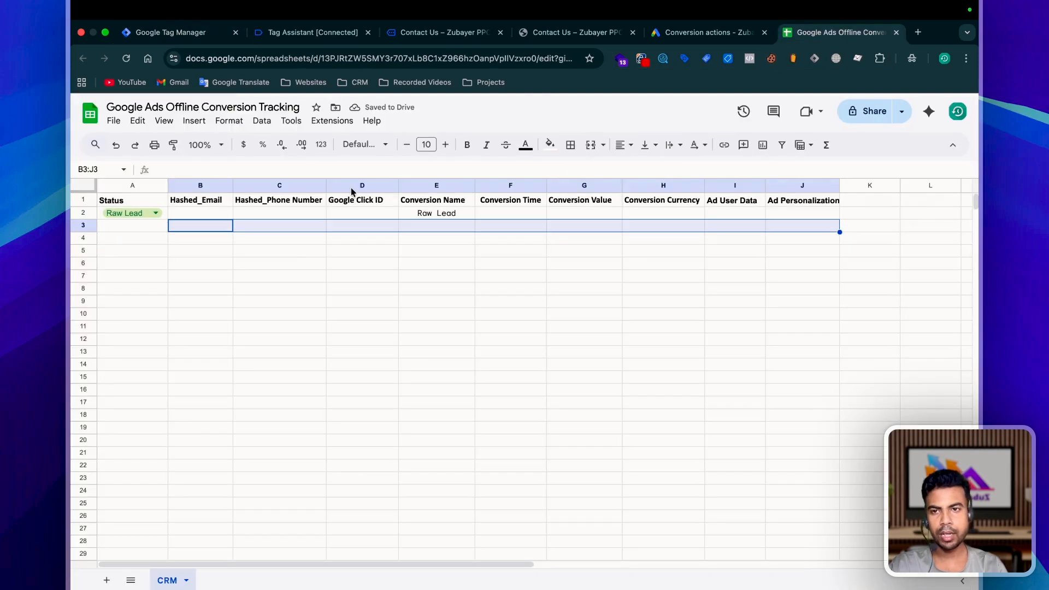
pyautogui.click(290, 326)
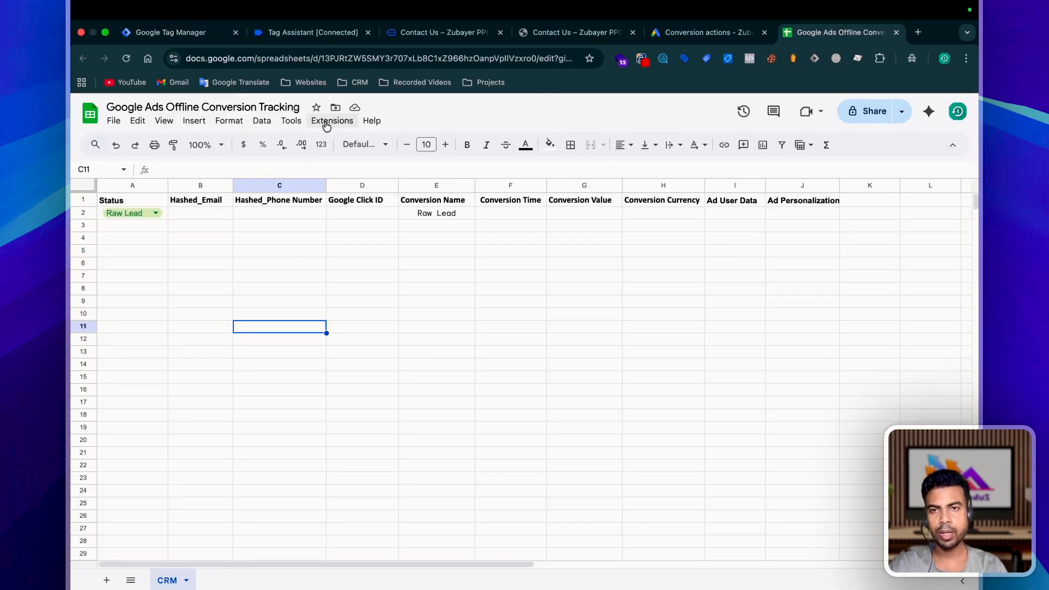
pyautogui.click(326, 122)
pyautogui.click(346, 180)
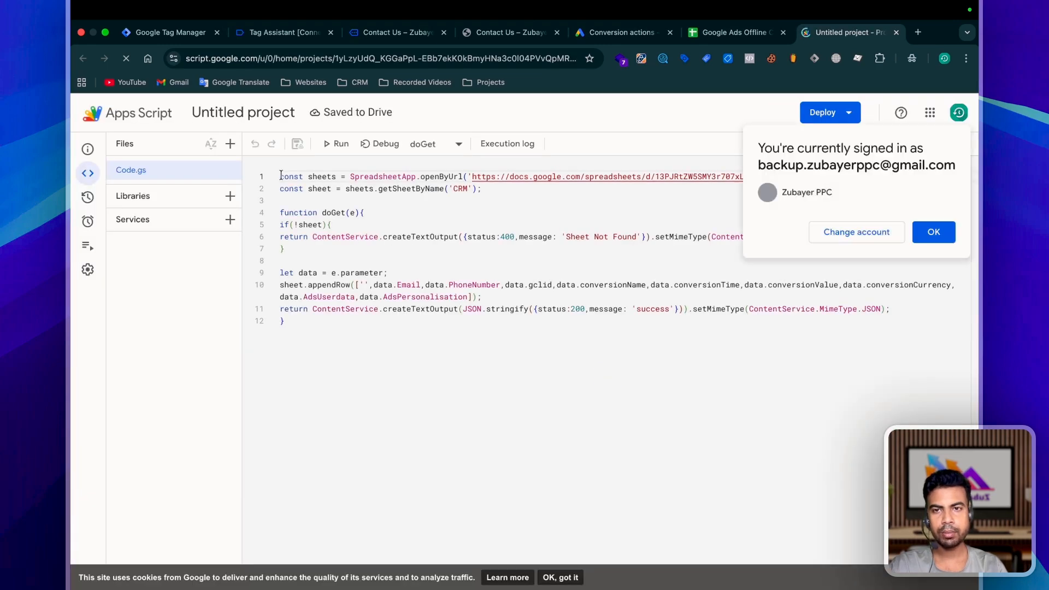
# Dismiss the signed-in account notice and check the script's spreadsheet URL and 'CRM' sheet name against the Google Sheets tab
pyautogui.press('super+a')
pyautogui.click(401, 395)
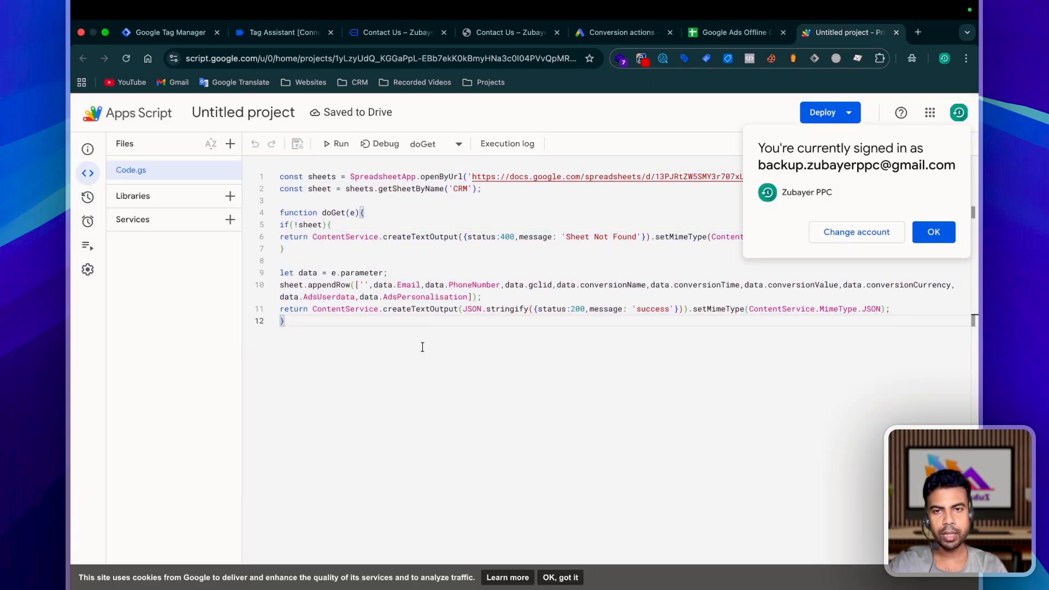
pyautogui.click(933, 232)
pyautogui.moveTo(472, 177); pyautogui.dragTo(942, 176)
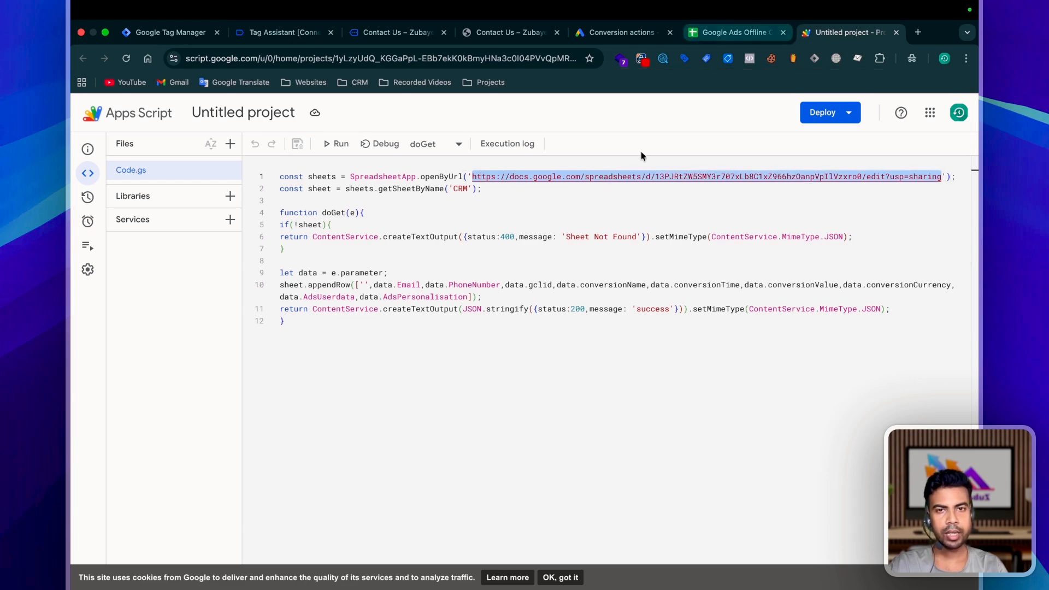
pyautogui.click(754, 30)
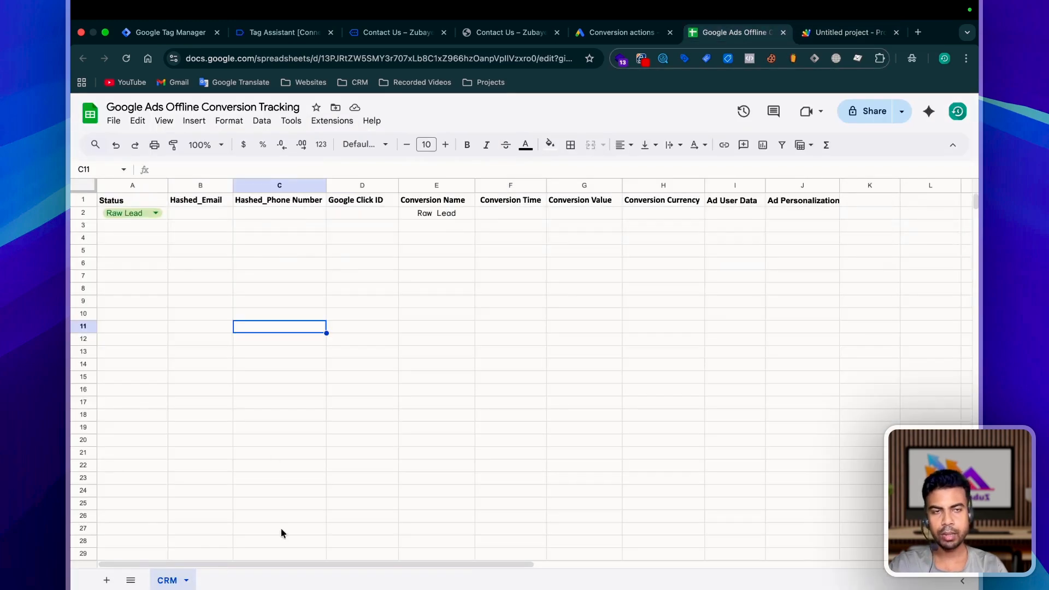
pyautogui.click(827, 34)
pyautogui.doubleClick(459, 189)
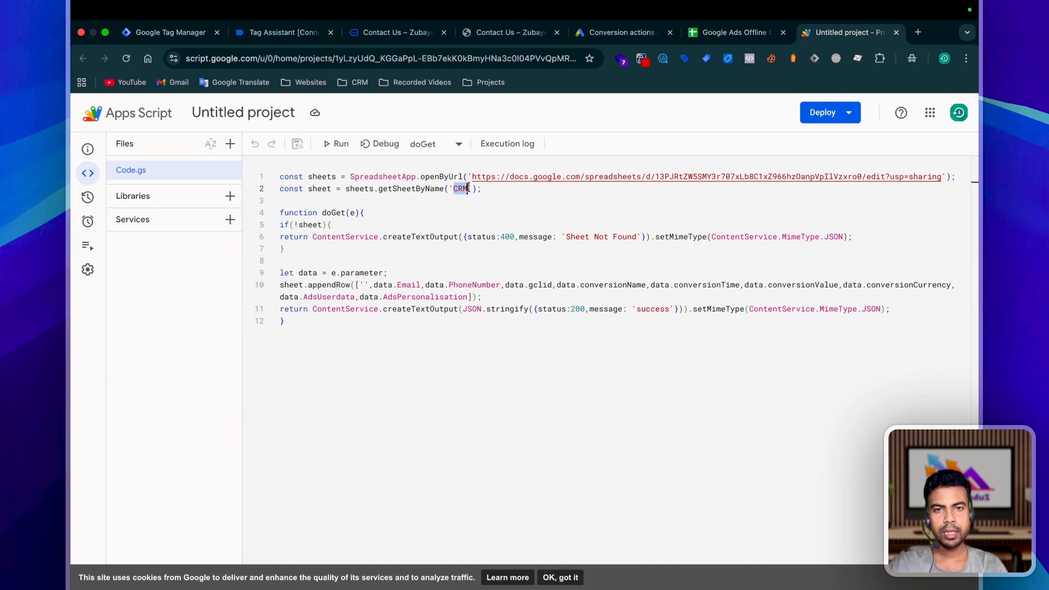
pyautogui.click(505, 177)
pyautogui.click(375, 400)
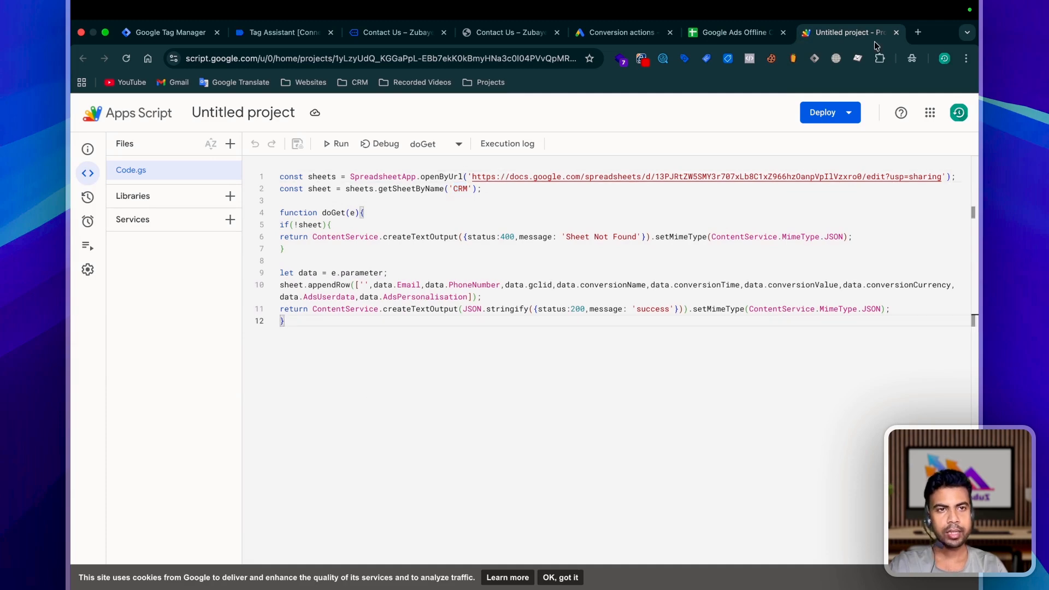
# Review the request parameters and fetch code in the Google Sheets tag's HTML in Tag Manager, then close the tag
pyautogui.click(170, 32)
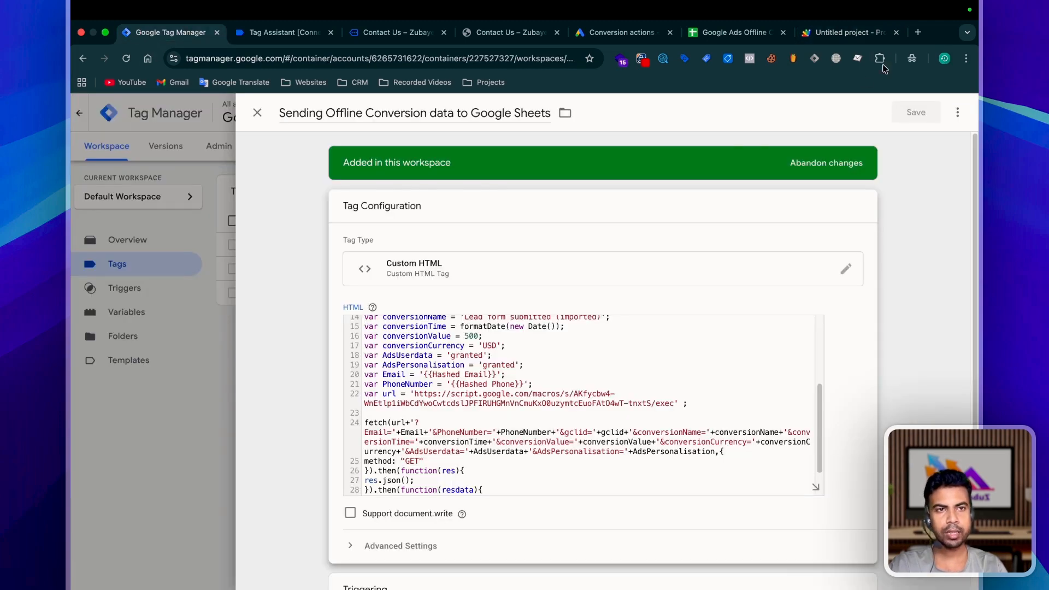
pyautogui.click(846, 33)
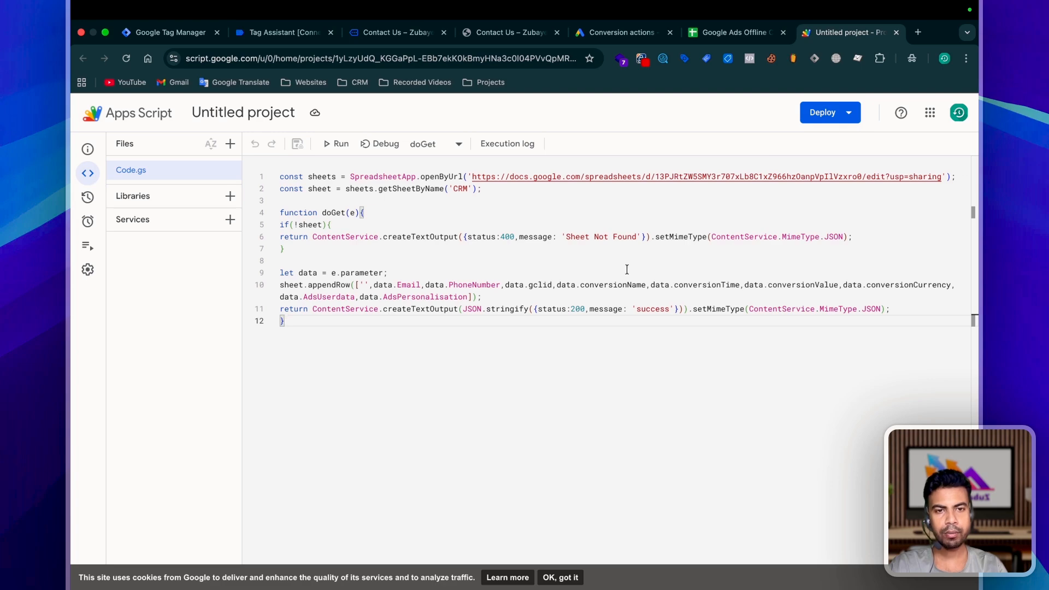
pyautogui.click(145, 38)
pyautogui.scroll(-1, 512, 414)
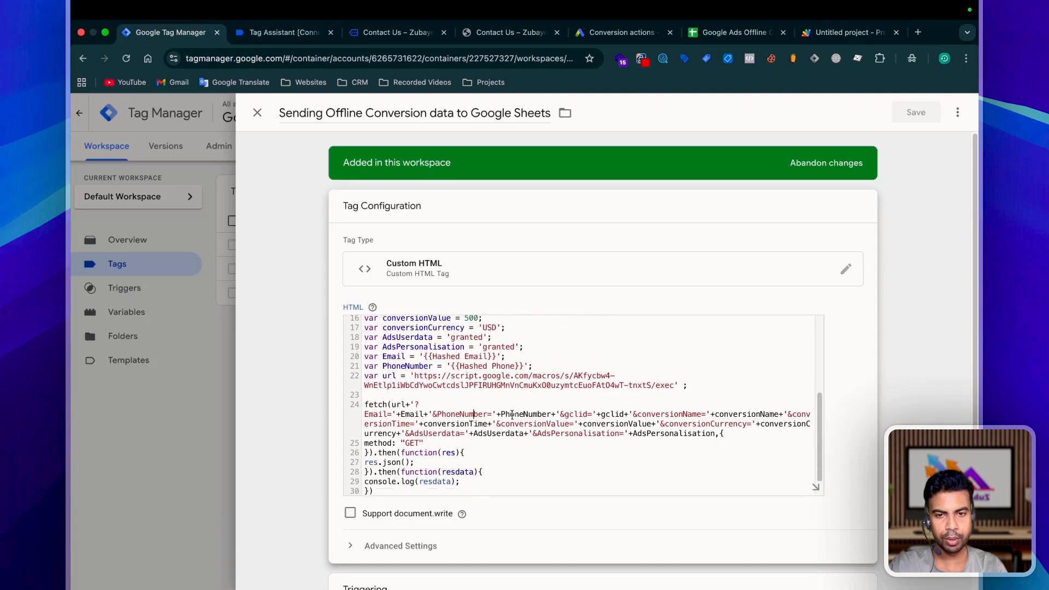
pyautogui.scroll(5, 512, 414)
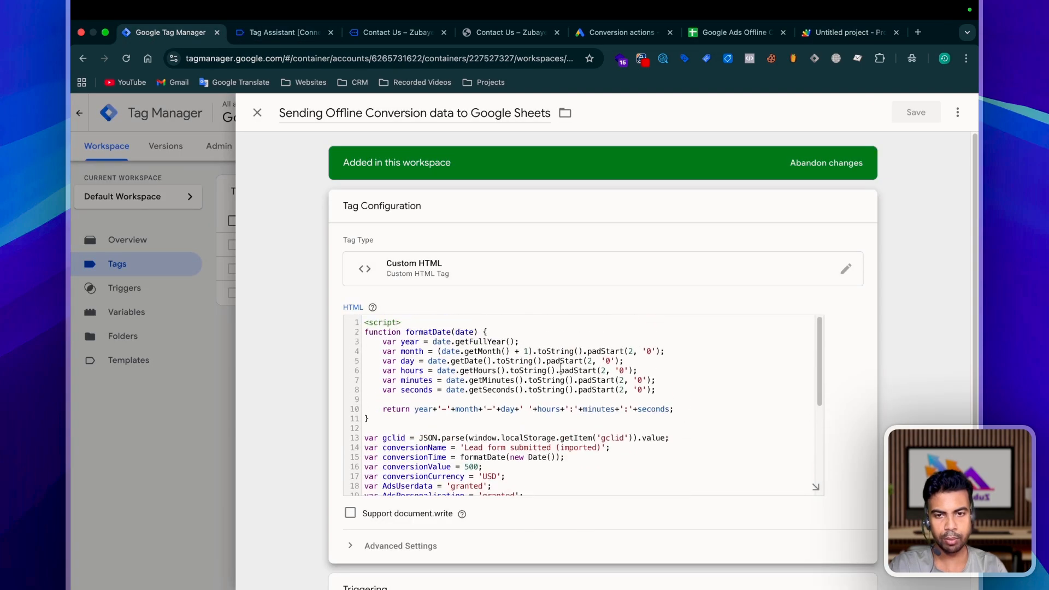
pyautogui.scroll(-10, 561, 369)
pyautogui.moveTo(414, 251); pyautogui.dragTo(677, 260)
pyautogui.click(257, 112)
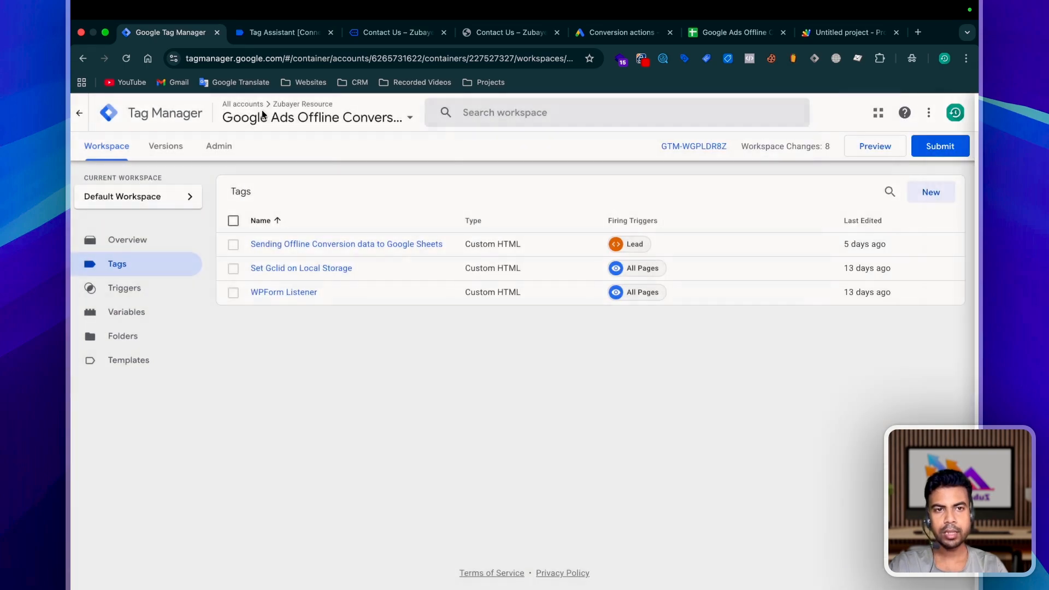
# Check row 3 of the CRM sheet and launch a preview of the Tag Manager container on the website
pyautogui.click(694, 38)
pyautogui.moveTo(121, 224); pyautogui.dragTo(776, 225)
pyautogui.click(170, 33)
pyautogui.click(876, 147)
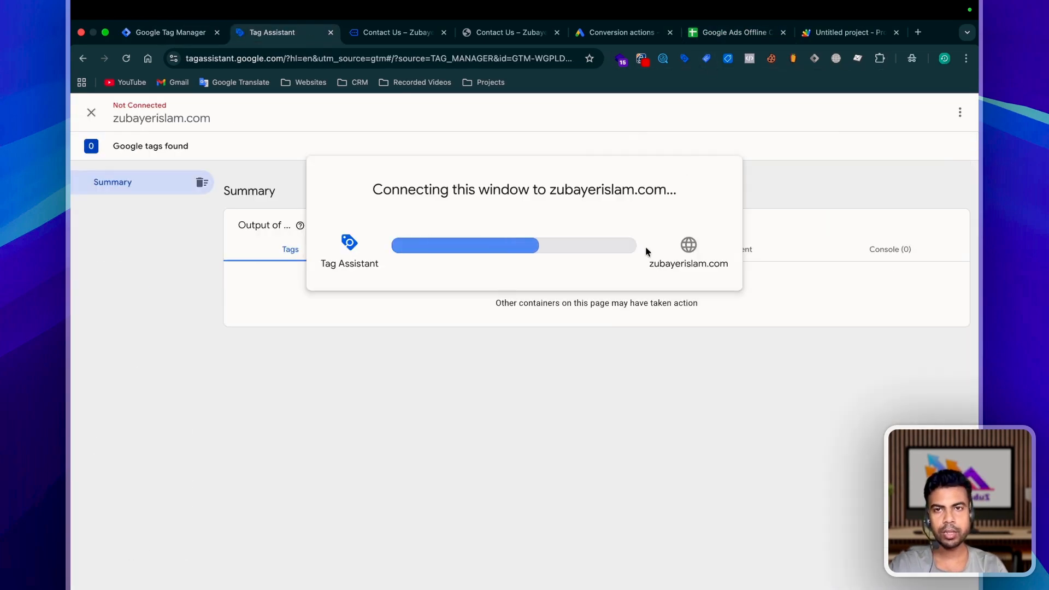
# Fill in the contact form with the name, subject "Tesrt", the e-mail address and message "Test", and send it
pyautogui.scroll(-2, 490, 387)
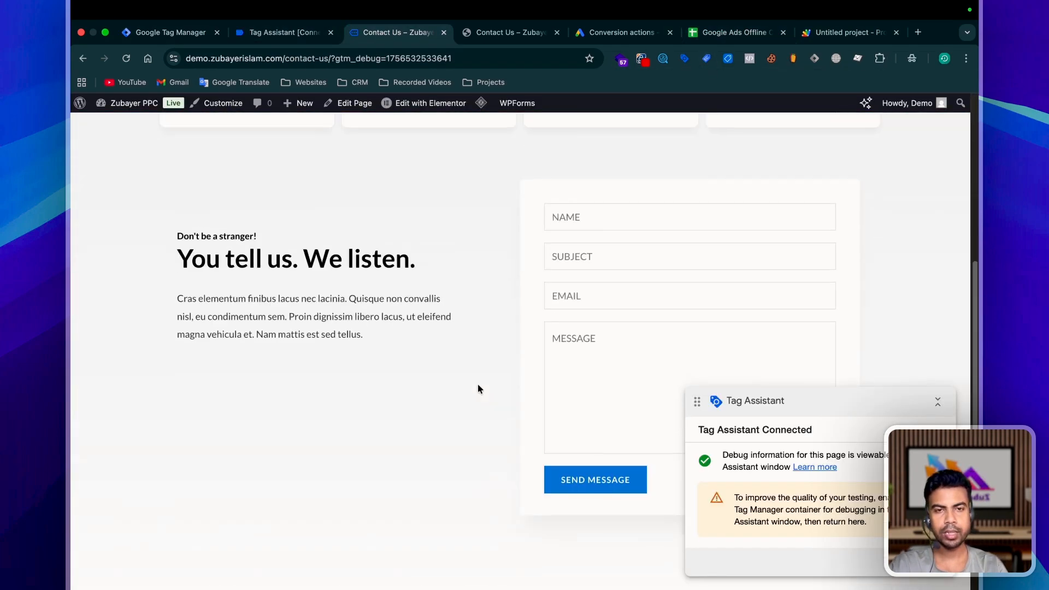
pyautogui.click(592, 224)
pyautogui.click(625, 260)
pyautogui.click(588, 266)
pyautogui.click(620, 290)
pyautogui.click(606, 299)
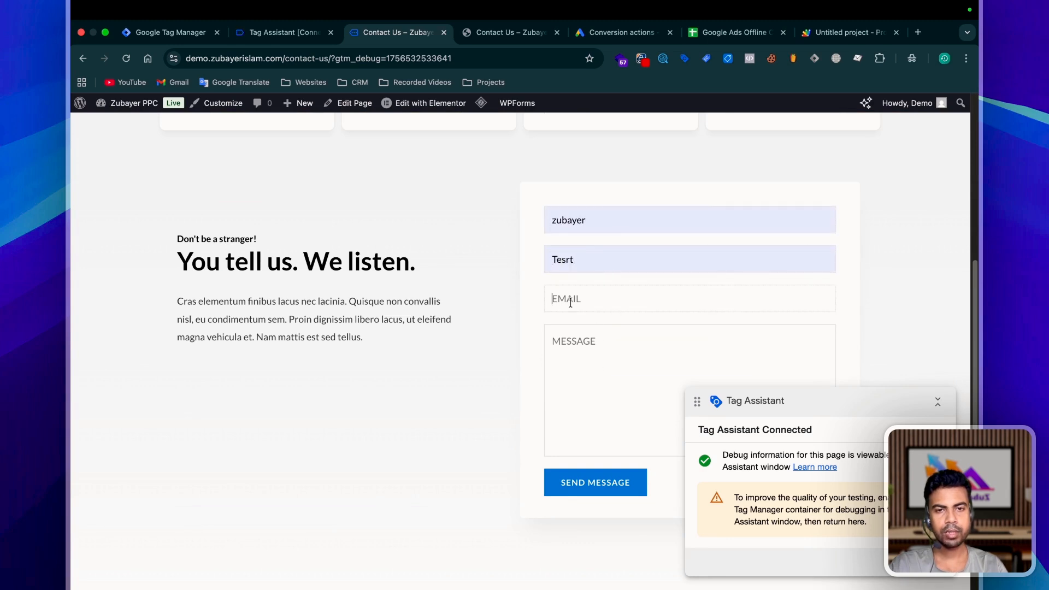
pyautogui.click(634, 330)
pyautogui.click(604, 369)
pyautogui.write('Test')
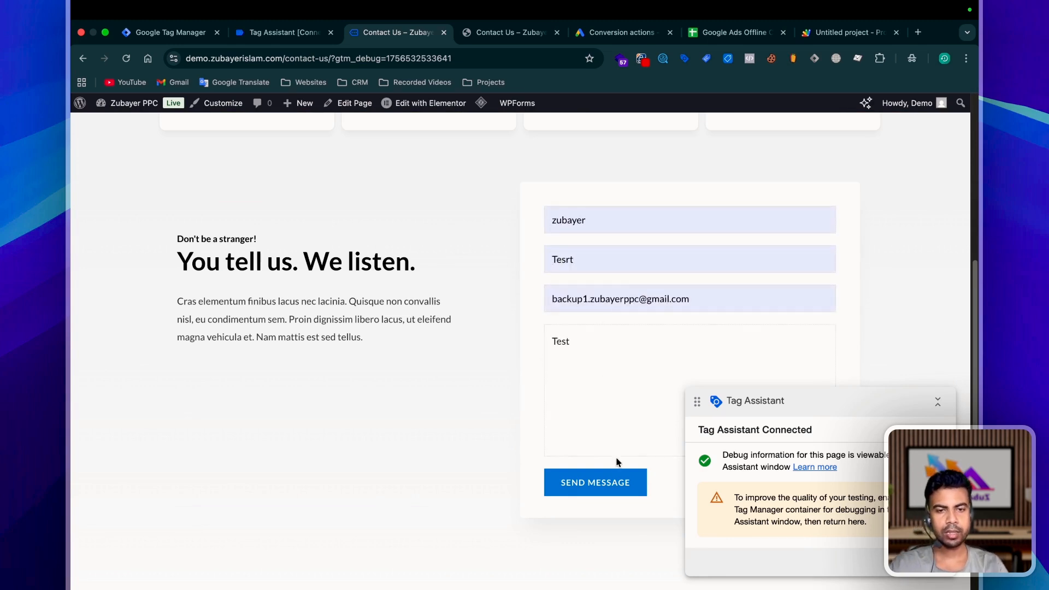
pyautogui.click(606, 482)
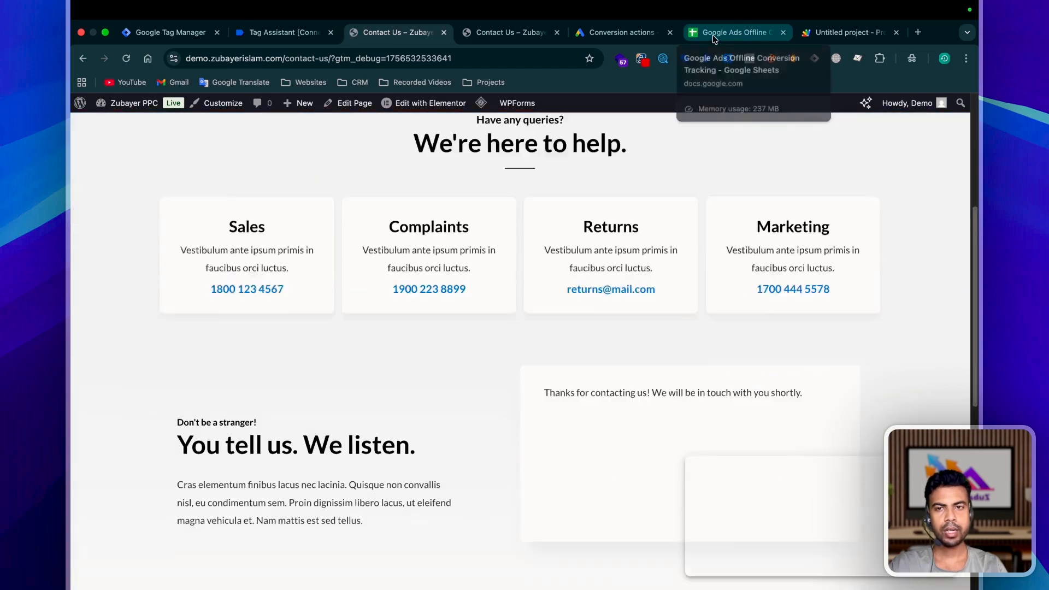
# Check the newly submitted lead across B3:J3 of the CRM sheet
pyautogui.click(714, 34)
pyautogui.click(277, 358)
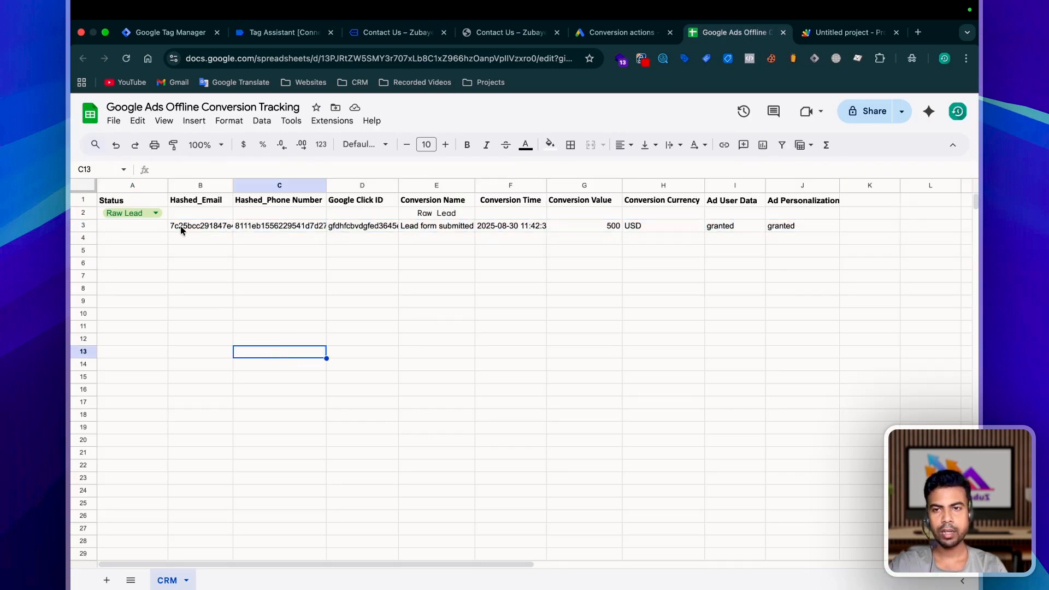
pyautogui.moveTo(182, 229); pyautogui.dragTo(776, 226)
pyautogui.click(595, 315)
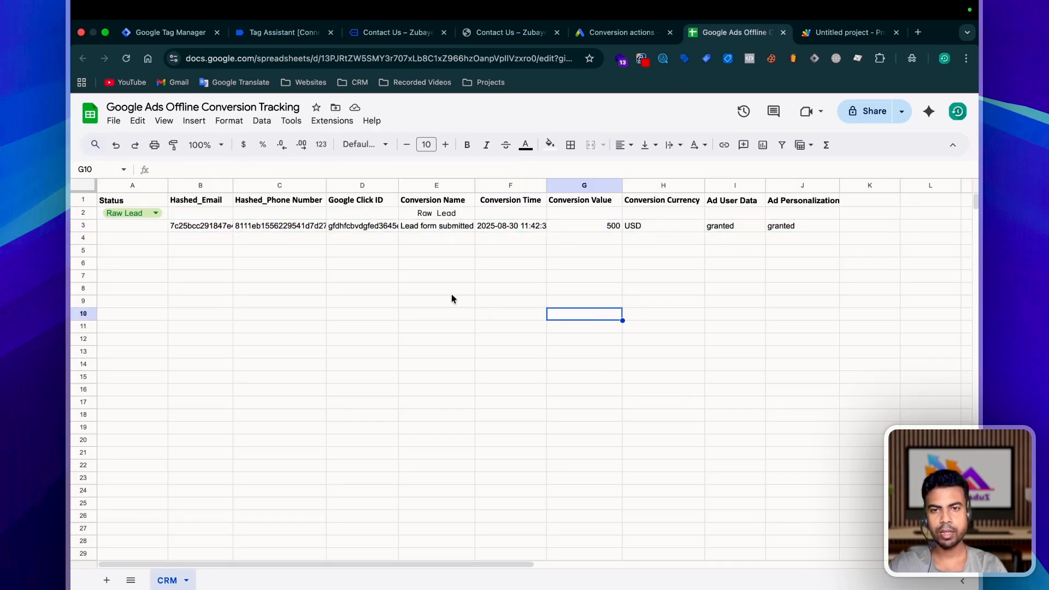
# Move the hashed email, hashed phone number and Google Click ID from B3:D3 to B2:D2
pyautogui.moveTo(191, 228); pyautogui.dragTo(381, 224)
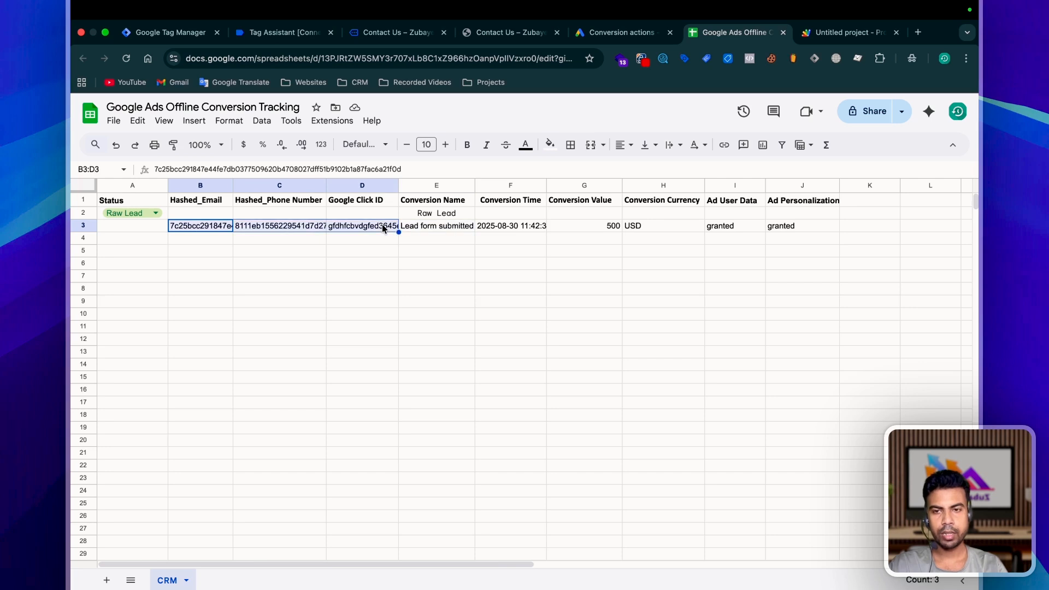
pyautogui.hotkey('ctrl', 'c')
pyautogui.click(197, 213)
pyautogui.hotkey('ctrl', 'v')
pyautogui.click(268, 307)
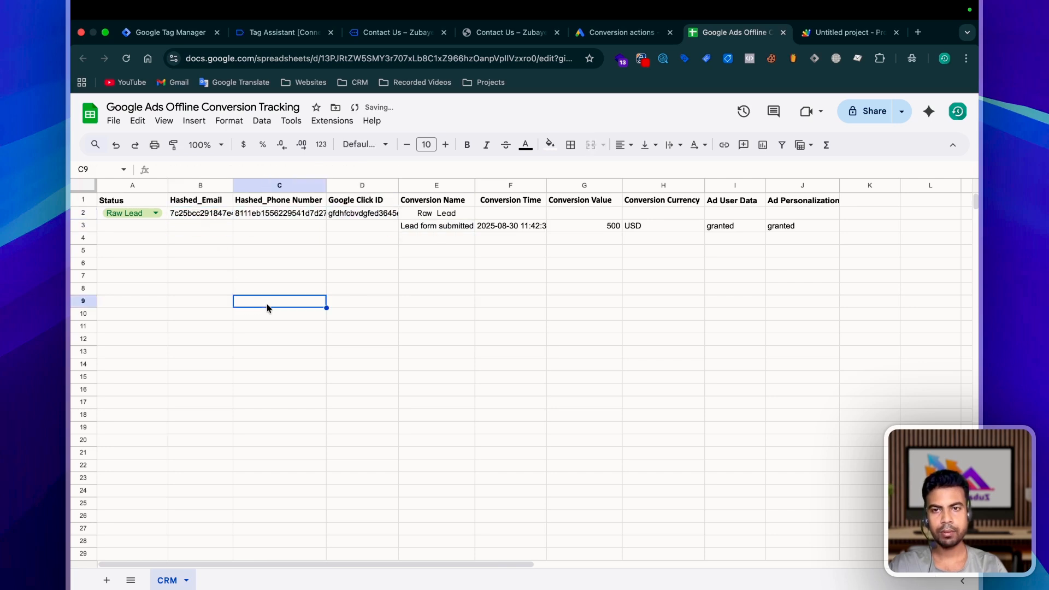
# Inspect the conversion name in E3 and clear that cell
pyautogui.doubleClick(421, 226)
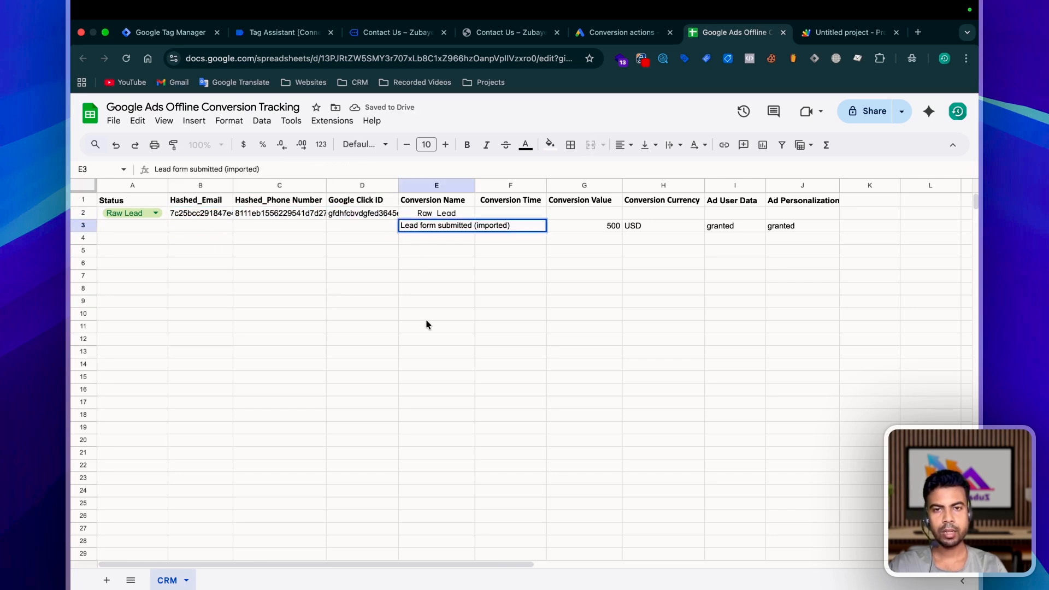
pyautogui.click(417, 338)
pyautogui.click(411, 229)
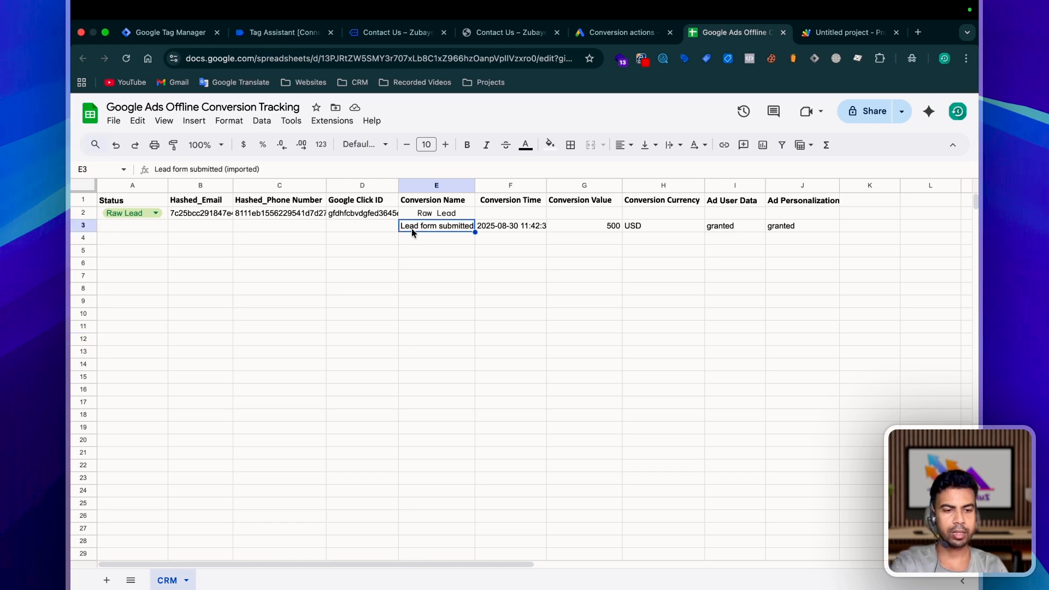
pyautogui.press('Delete')
# Move the conversion time, value, currency, ad user data and ad personalization from F3:J3 to F2:J2
pyautogui.click(500, 227)
pyautogui.moveTo(500, 227); pyautogui.dragTo(798, 227)
pyautogui.hotkey('ctrl', 'c')
pyautogui.click(510, 213)
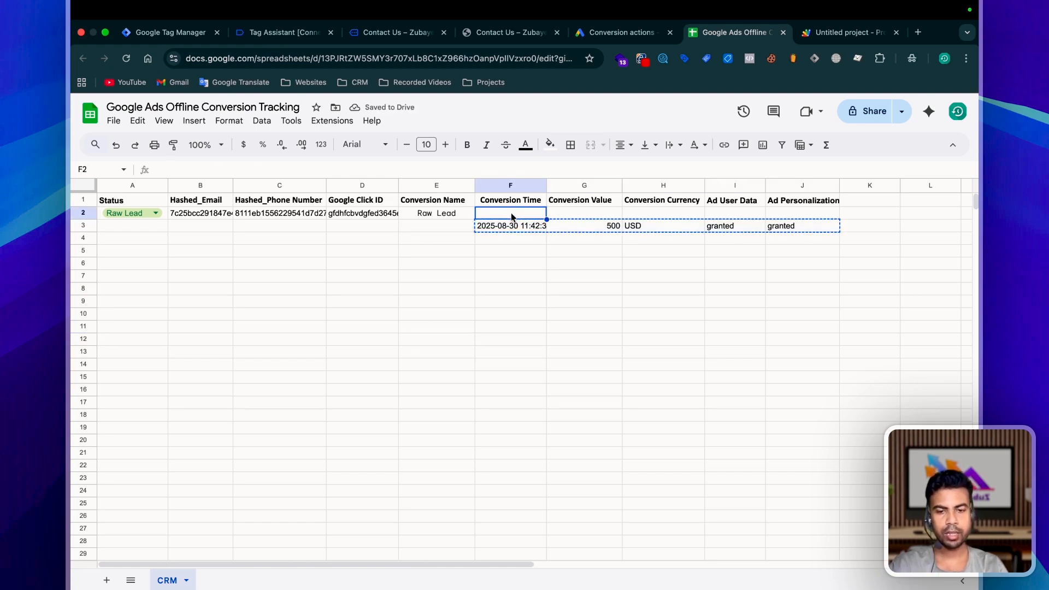
pyautogui.hotkey('ctrl', 'v')
pyautogui.click(543, 289)
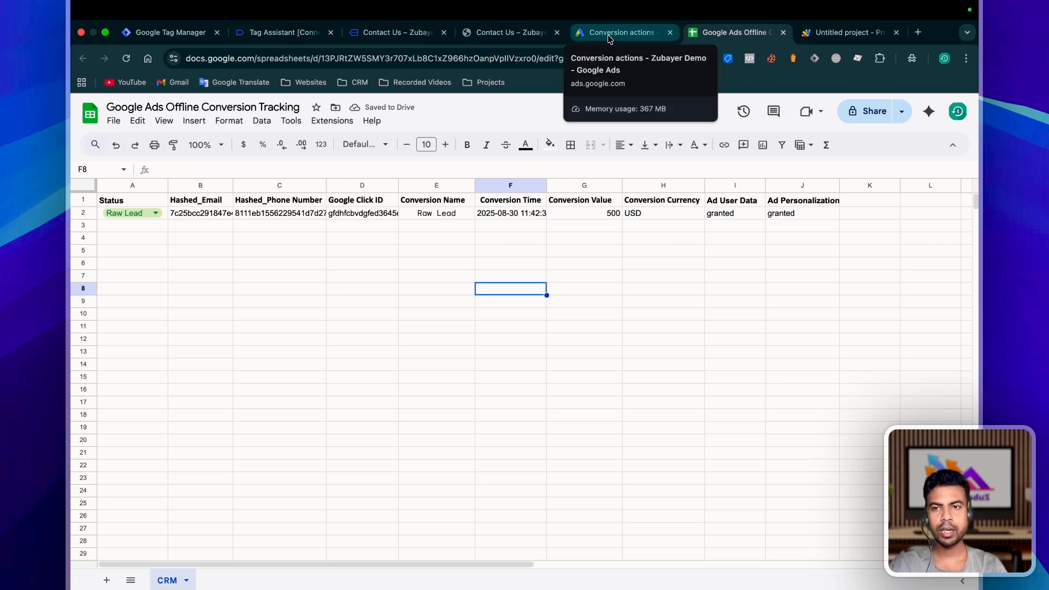
# Inspect the full Google Click ID value in D2
pyautogui.click(279, 377)
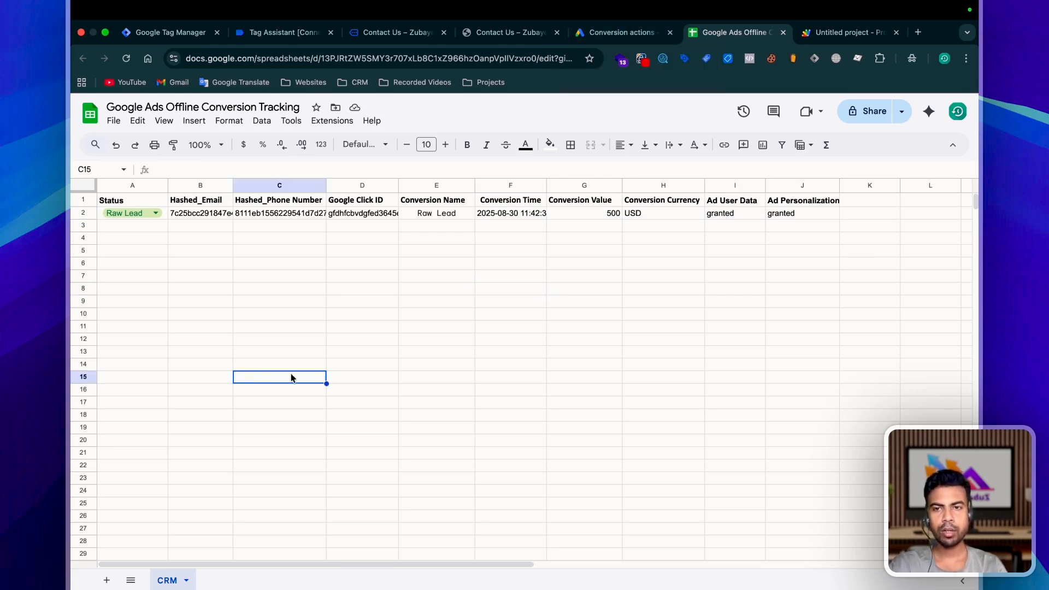
pyautogui.doubleClick(361, 216)
pyautogui.click(336, 326)
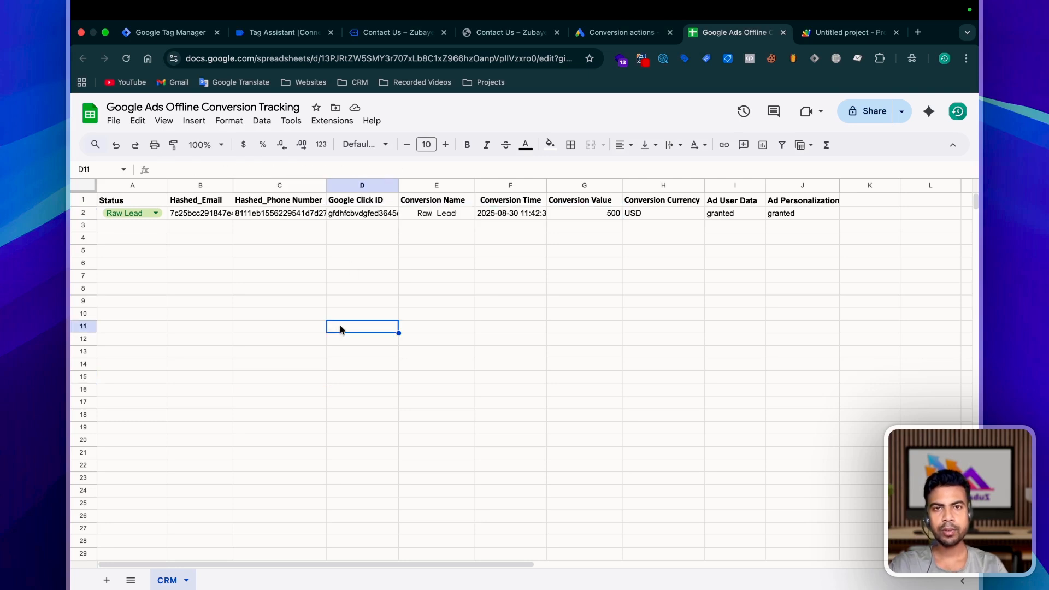
# Open the developer tools on the Contact Us page and look through the demo site's local storage entries
pyautogui.click(399, 33)
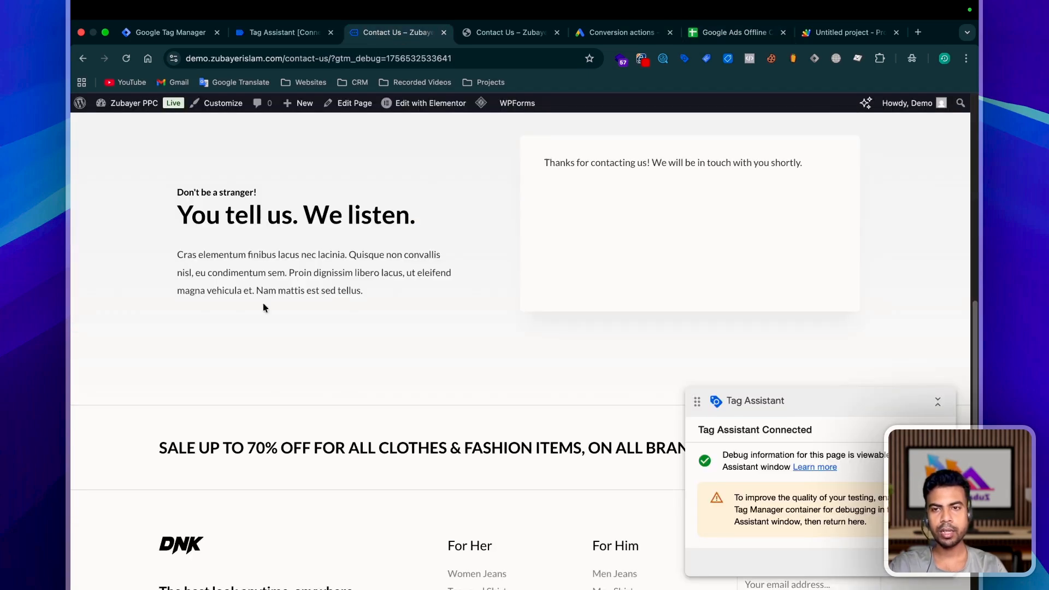
pyautogui.rightClick(189, 346)
pyautogui.click(235, 577)
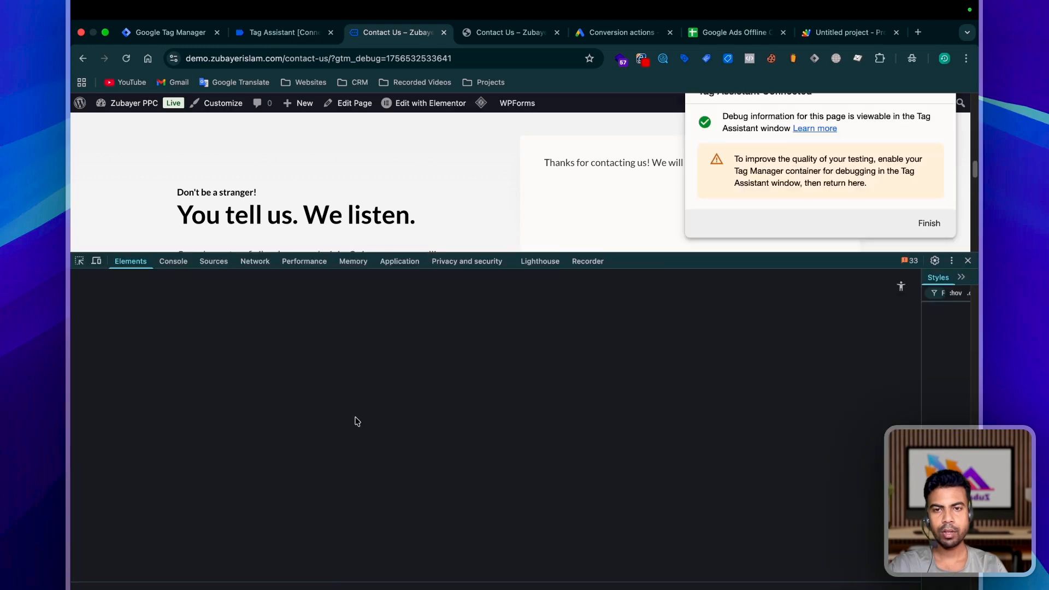
pyautogui.click(399, 261)
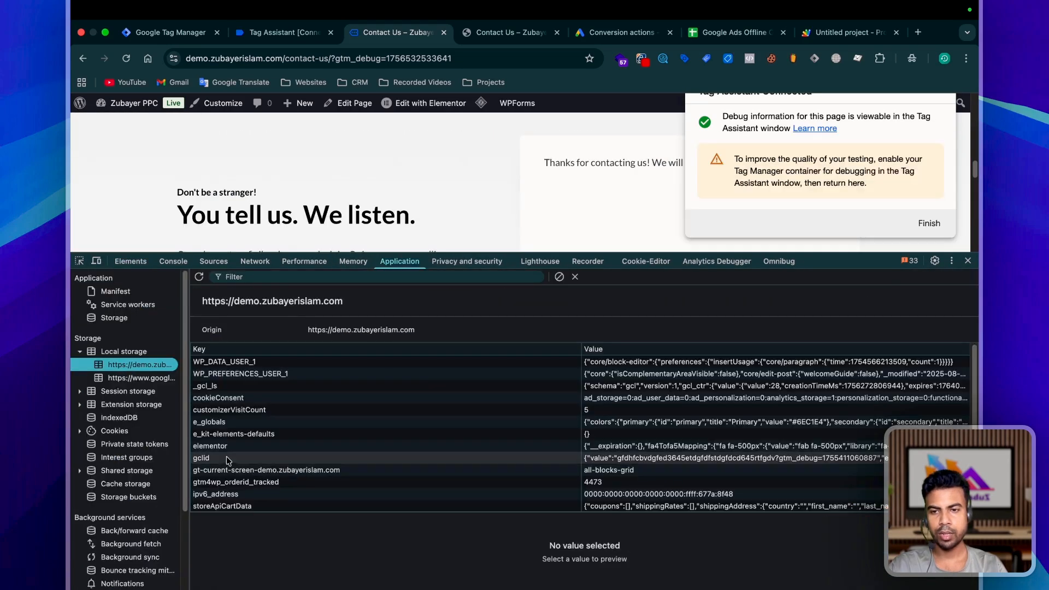
pyautogui.scroll(-2, 240, 429)
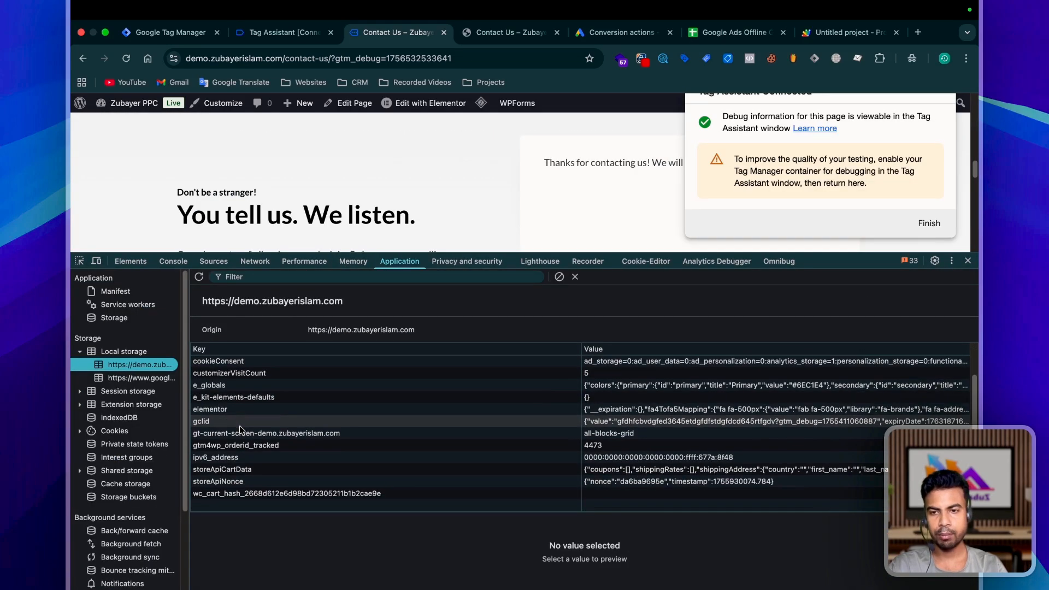
pyautogui.scroll(2, 491, 434)
pyautogui.scroll(-2, 601, 436)
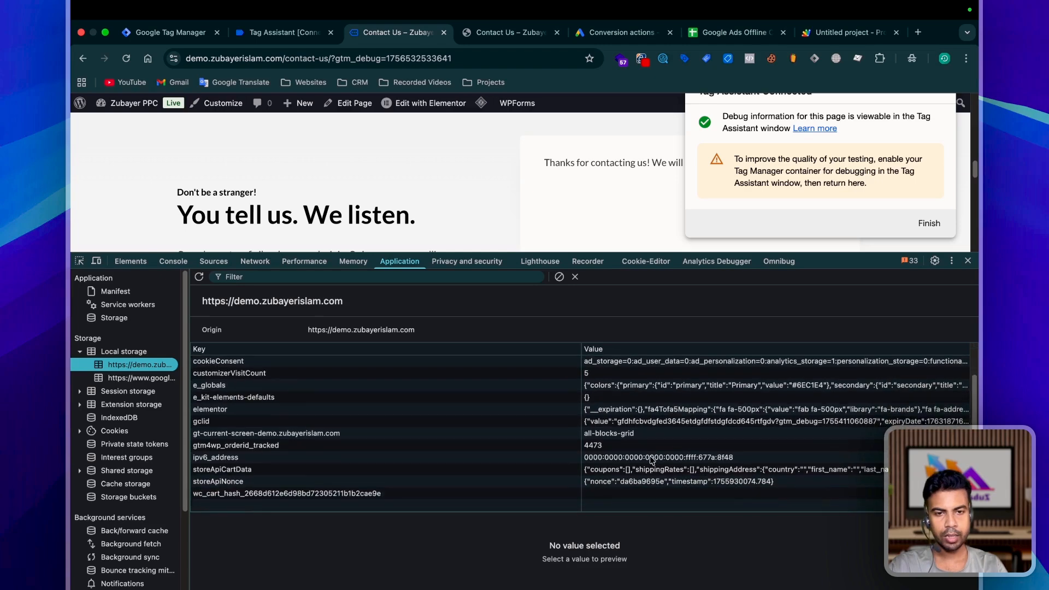
pyautogui.scroll(2, 383, 415)
# Filter the local storage entries by "gcl" and copy the click ID value from the gclid entry
pyautogui.click(248, 276)
pyautogui.write('gcl')
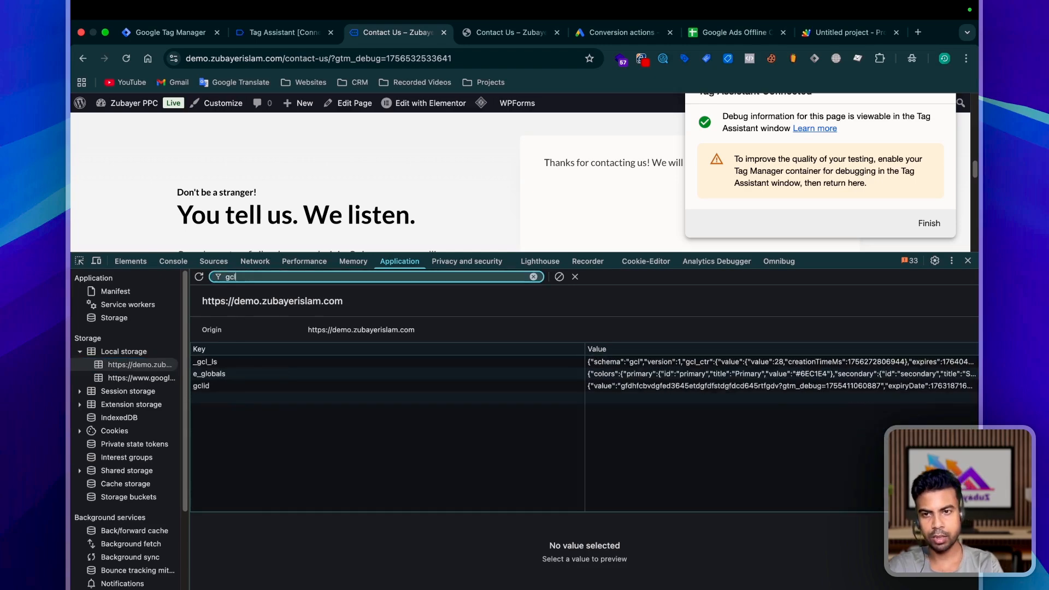
pyautogui.click(224, 378)
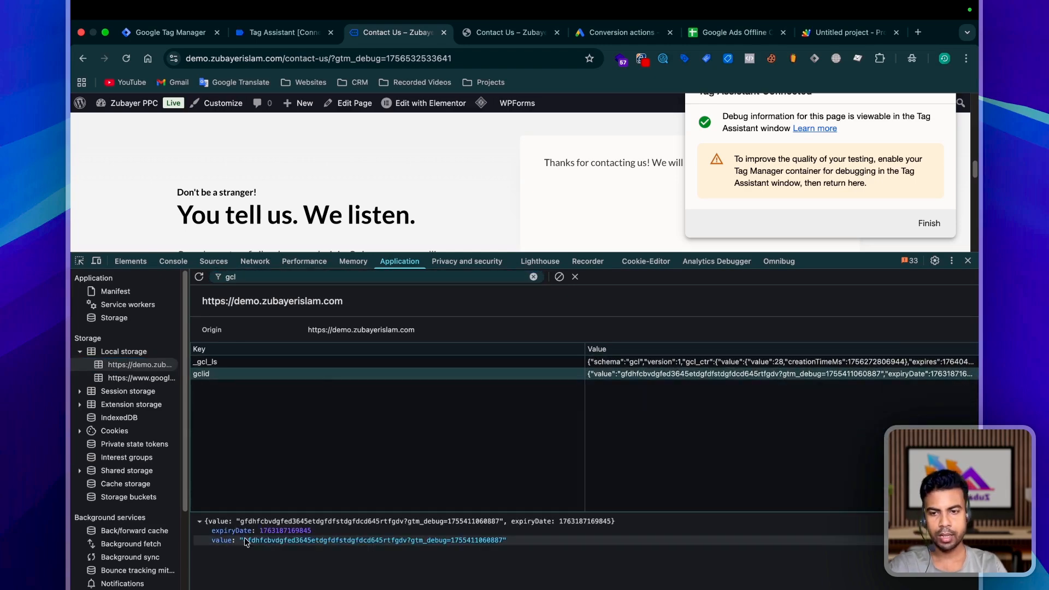
pyautogui.moveTo(244, 540); pyautogui.dragTo(504, 541)
pyautogui.press('super+c')
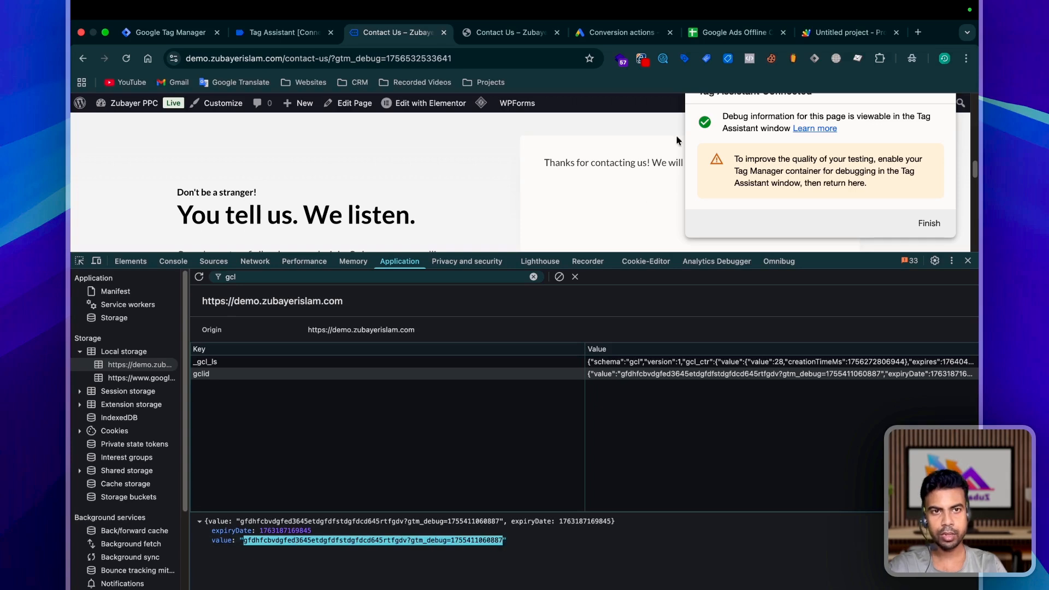
# Search the CRM sheet for the copied click ID value and close the search
pyautogui.click(721, 33)
pyautogui.press('super+f')
pyautogui.press('super+v')
pyautogui.click(941, 185)
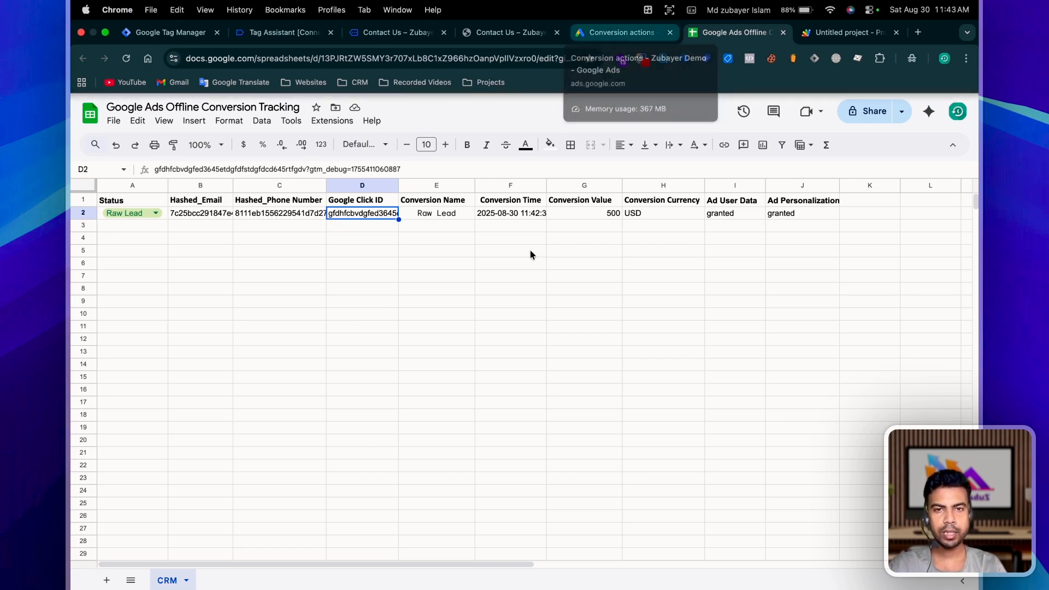
# Switch to the Google Ads conversions summary and start creating a new conversion action
pyautogui.click(645, 33)
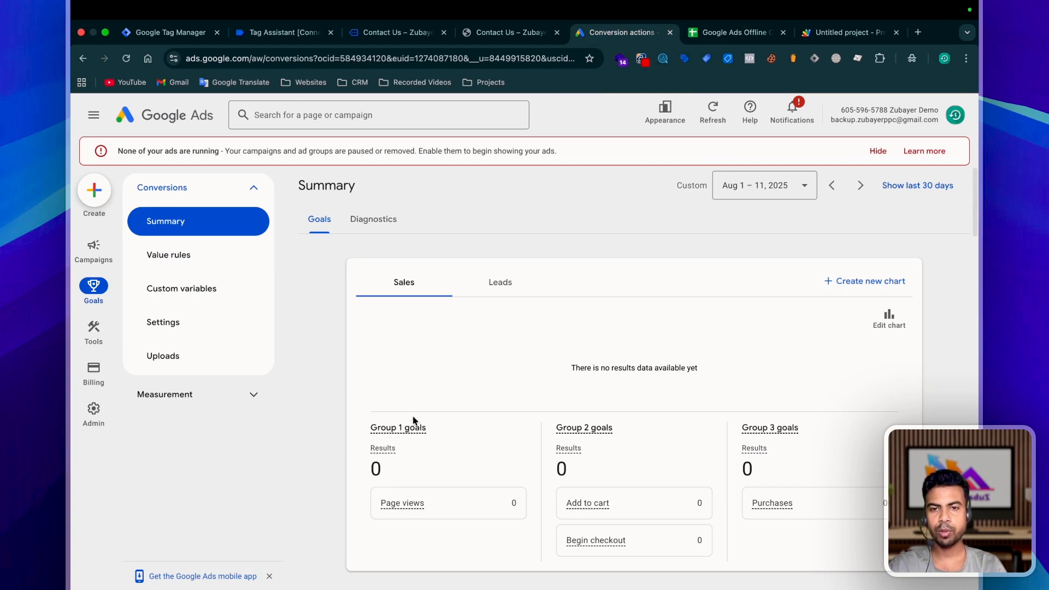
pyautogui.scroll(-2, 455, 418)
pyautogui.scroll(-4, 454, 418)
pyautogui.scroll(6, 487, 442)
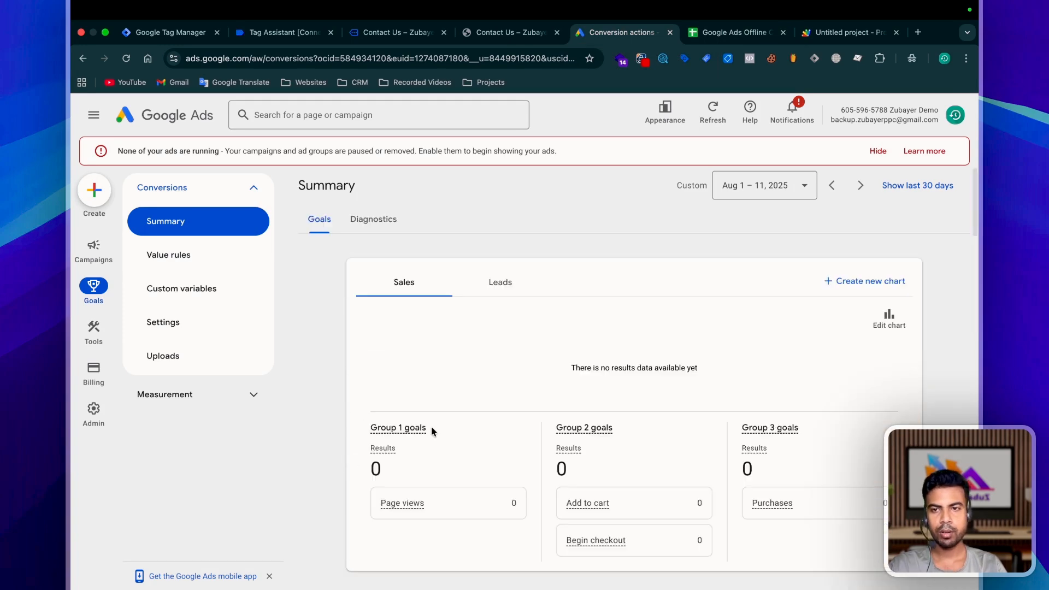
pyautogui.scroll(-10, 492, 415)
pyautogui.scroll(10, 457, 468)
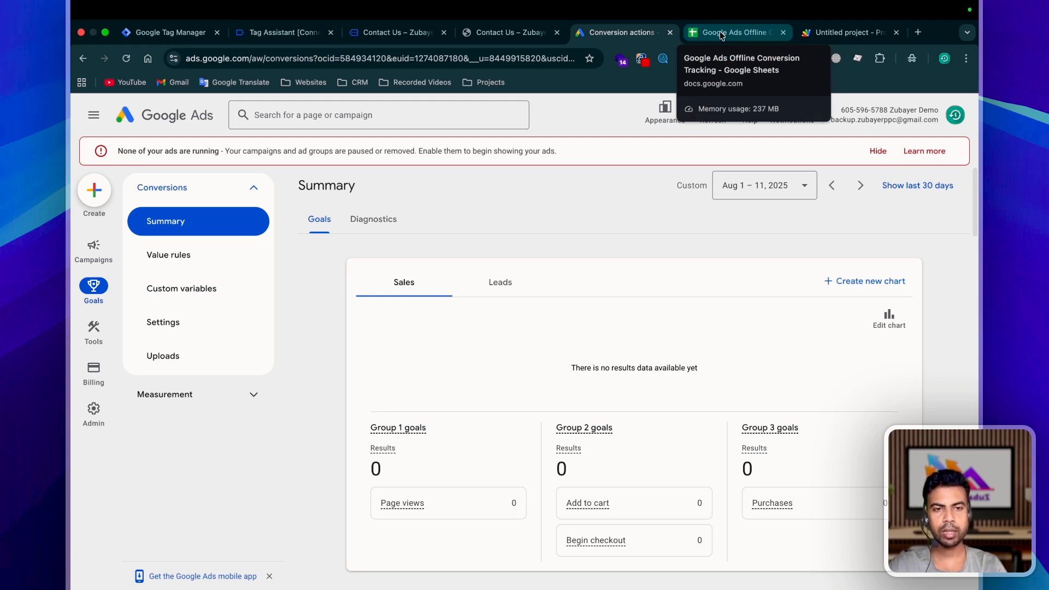
pyautogui.scroll(-4, 830, 372)
pyautogui.click(833, 368)
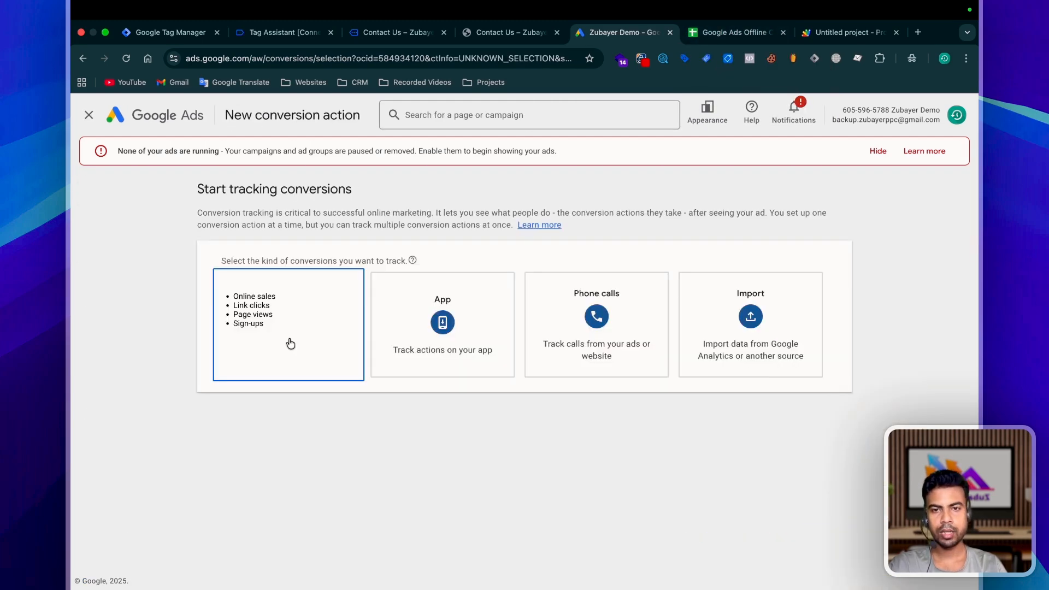
# Choose Import as the conversion kind, with CRMs, files, or other data sources tracking conversions from clicks
pyautogui.click(739, 342)
pyautogui.scroll(-1, 339, 464)
pyautogui.click(260, 486)
pyautogui.scroll(-2, 428, 453)
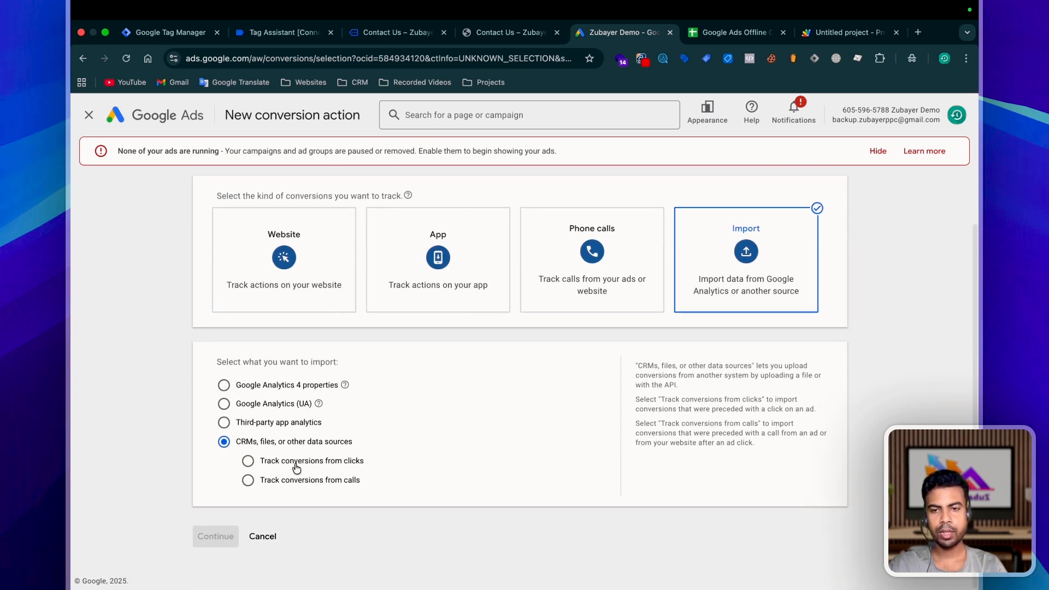
pyautogui.click(323, 466)
pyautogui.scroll(-3, 424, 454)
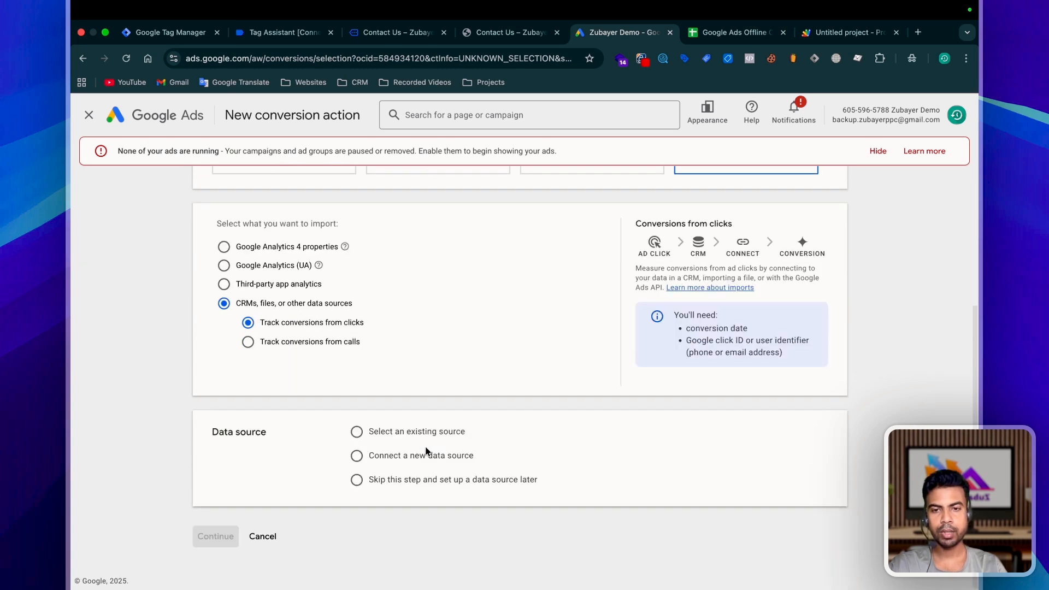
# Connect Google Sheets as a new data source by direct connection, accept the customer data compliance statement and continue
pyautogui.click(371, 483)
pyautogui.click(399, 431)
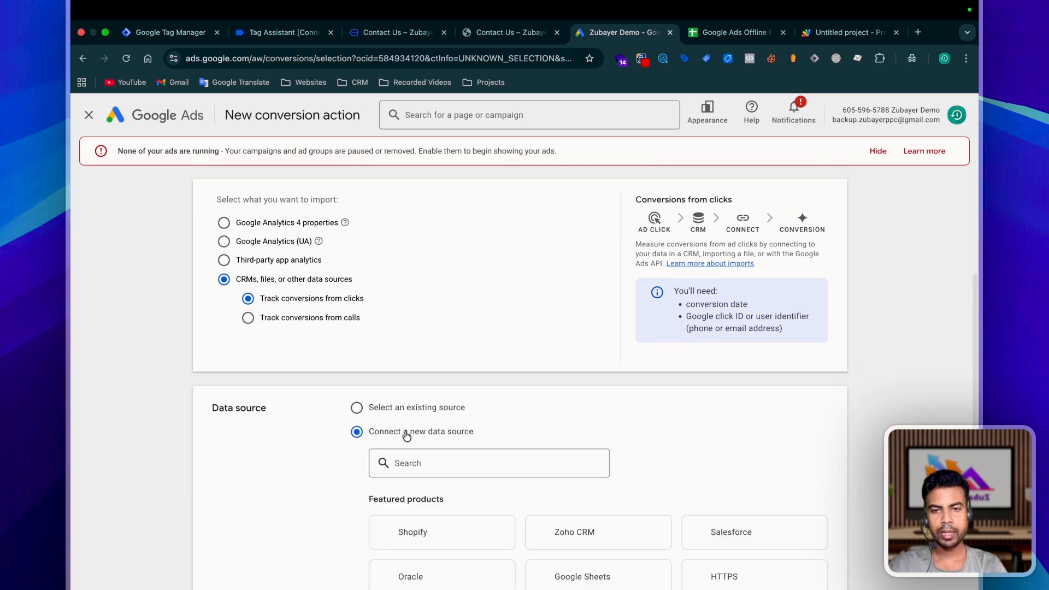
pyautogui.scroll(-5, 426, 435)
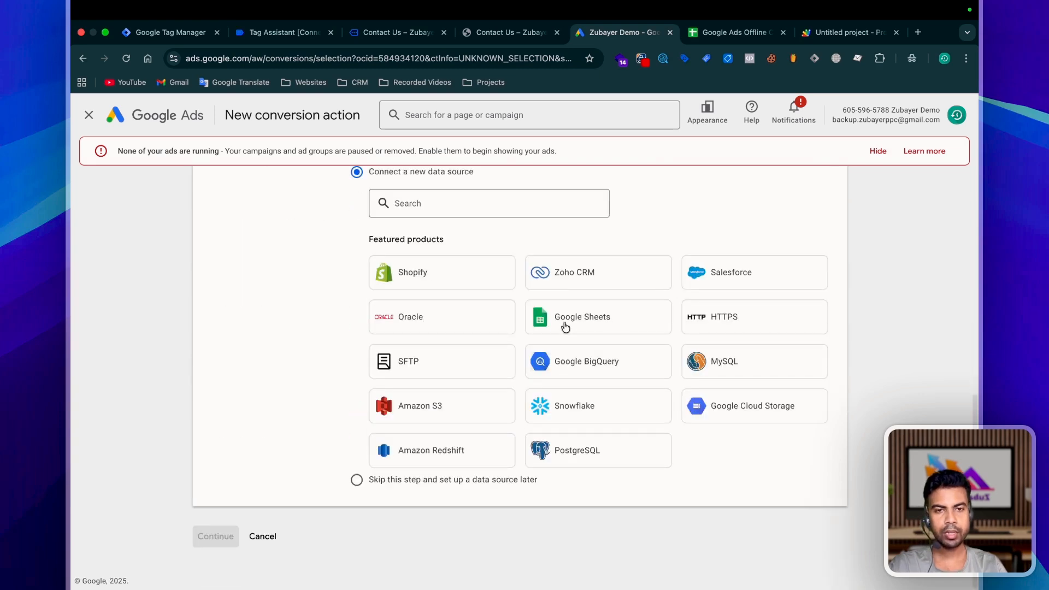
pyautogui.click(565, 326)
pyautogui.click(381, 432)
pyautogui.scroll(-3, 410, 436)
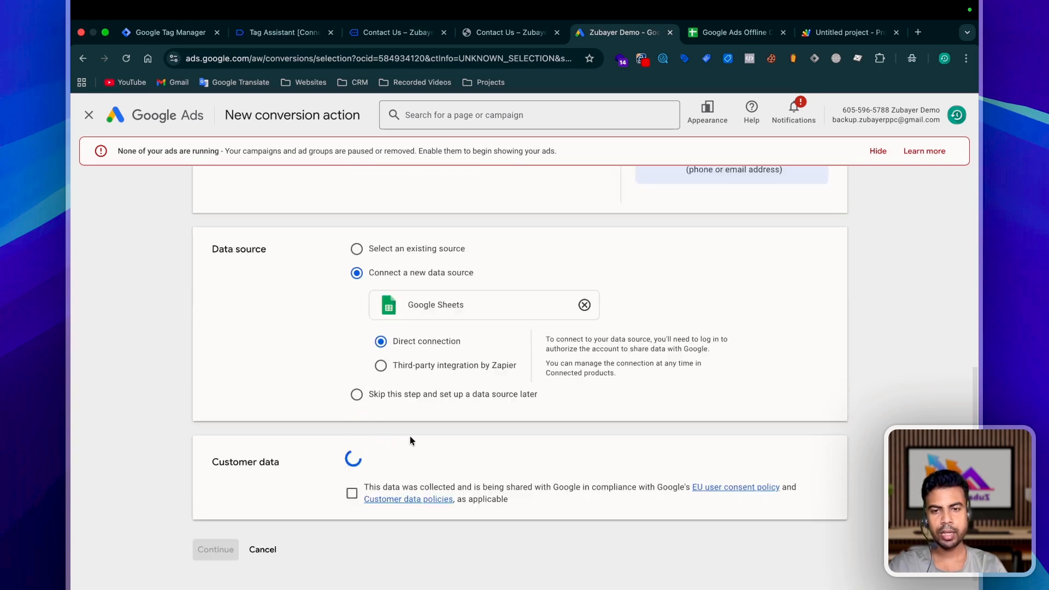
pyautogui.click(352, 480)
pyautogui.click(215, 536)
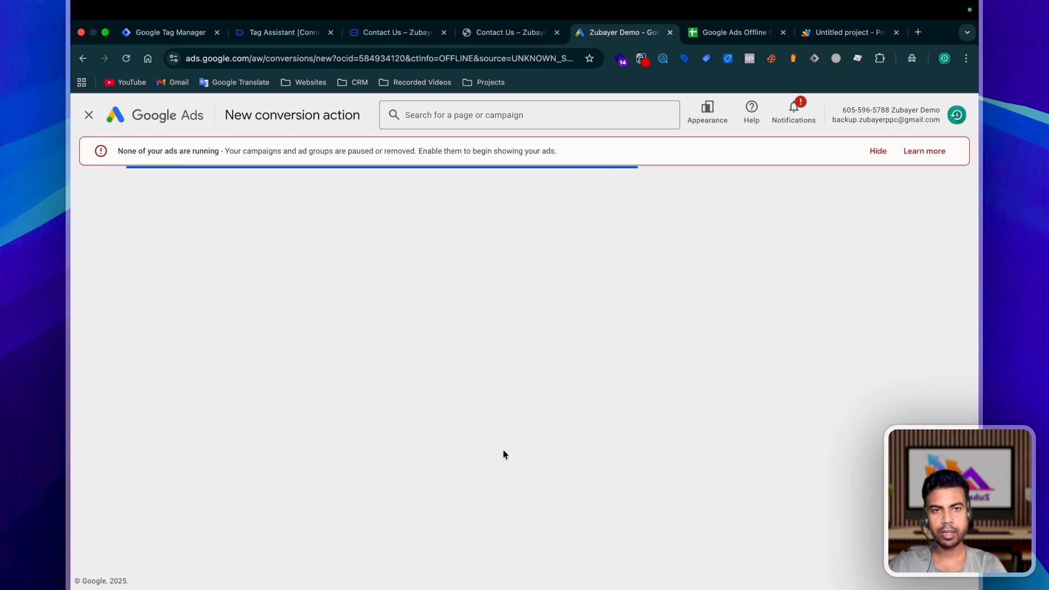
# Set up the Qualified lead conversion goal and authorize Google Data Connector with the backup Google account
pyautogui.click(290, 235)
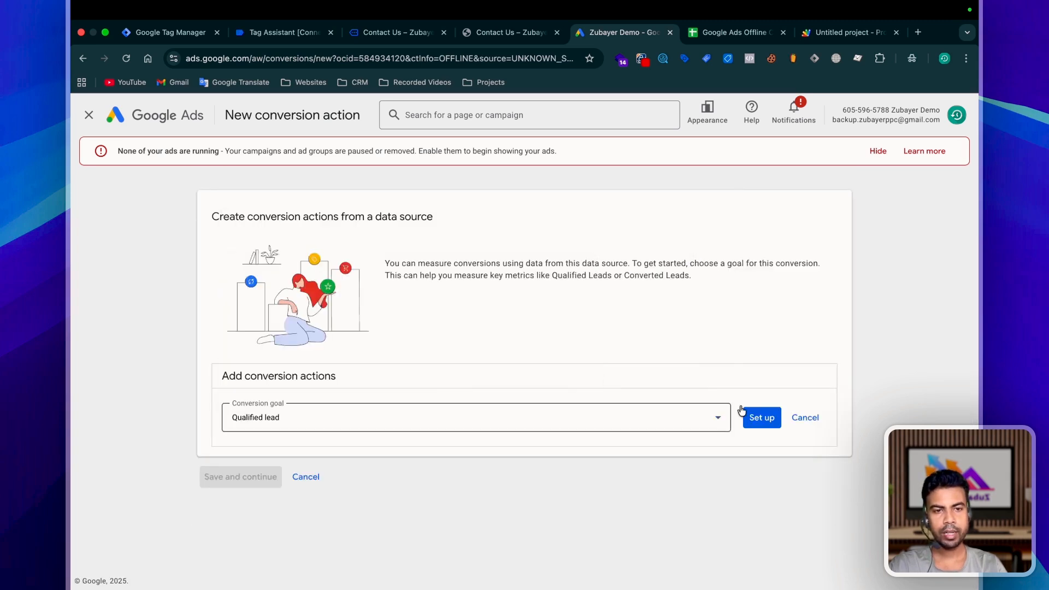
pyautogui.click(761, 418)
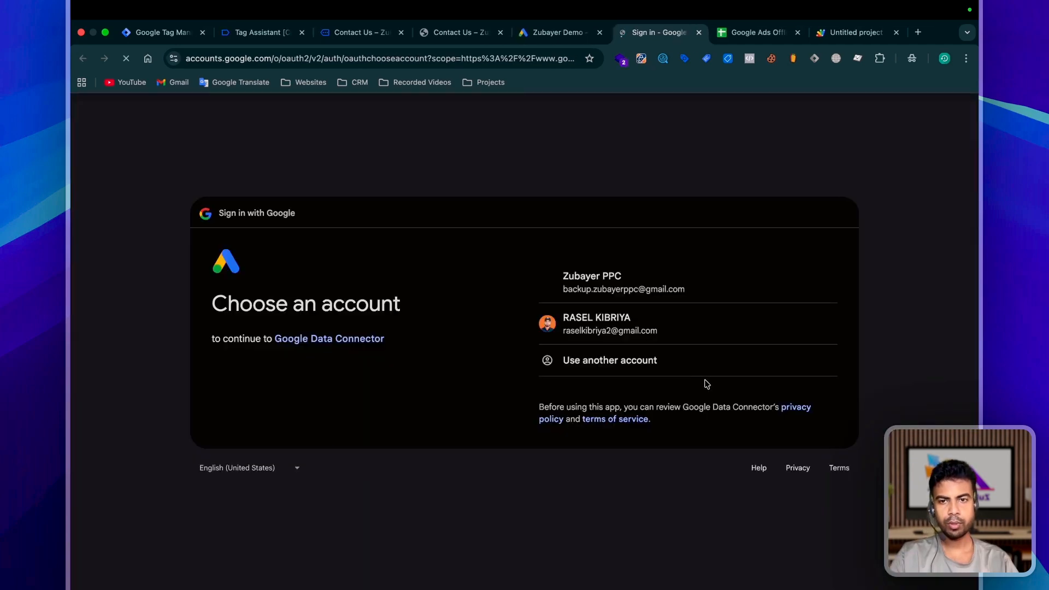
pyautogui.click(585, 280)
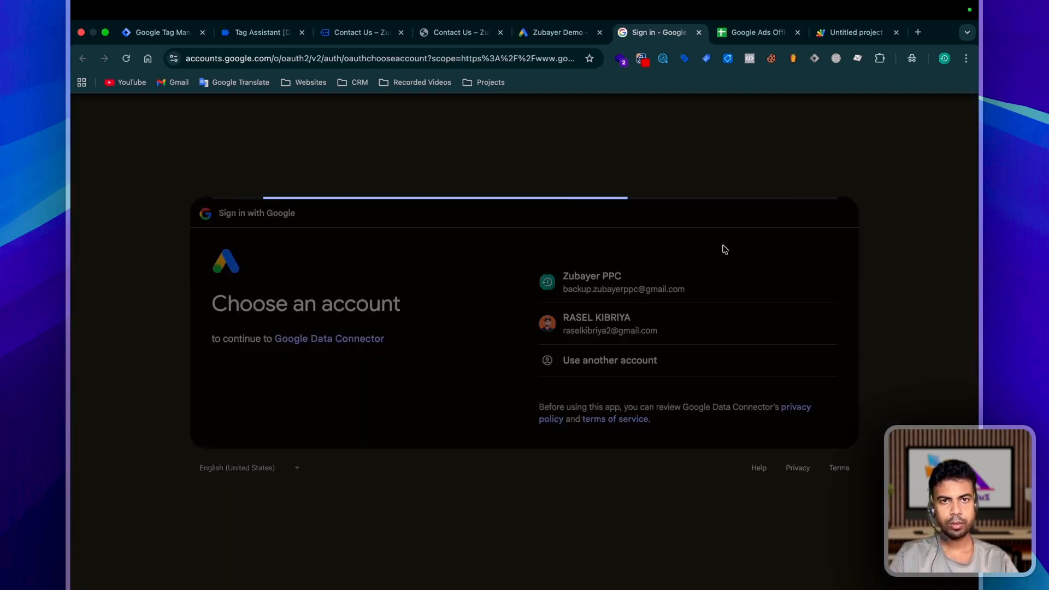
pyautogui.click(790, 454)
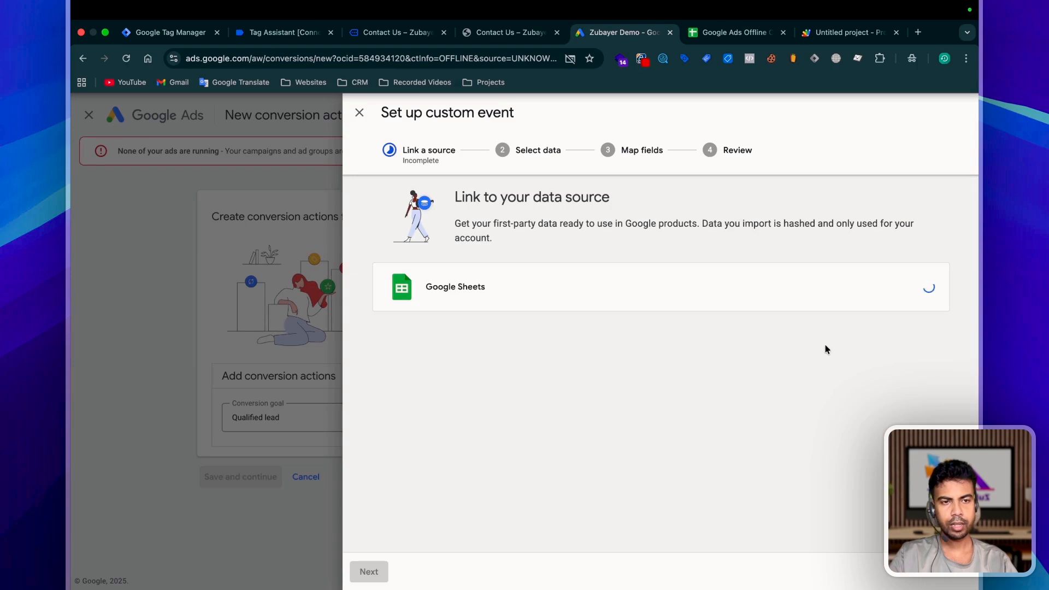
# Select the Google Ads Offline Conversion Tracking spreadsheet from Google Drive as the data file
pyautogui.click(399, 344)
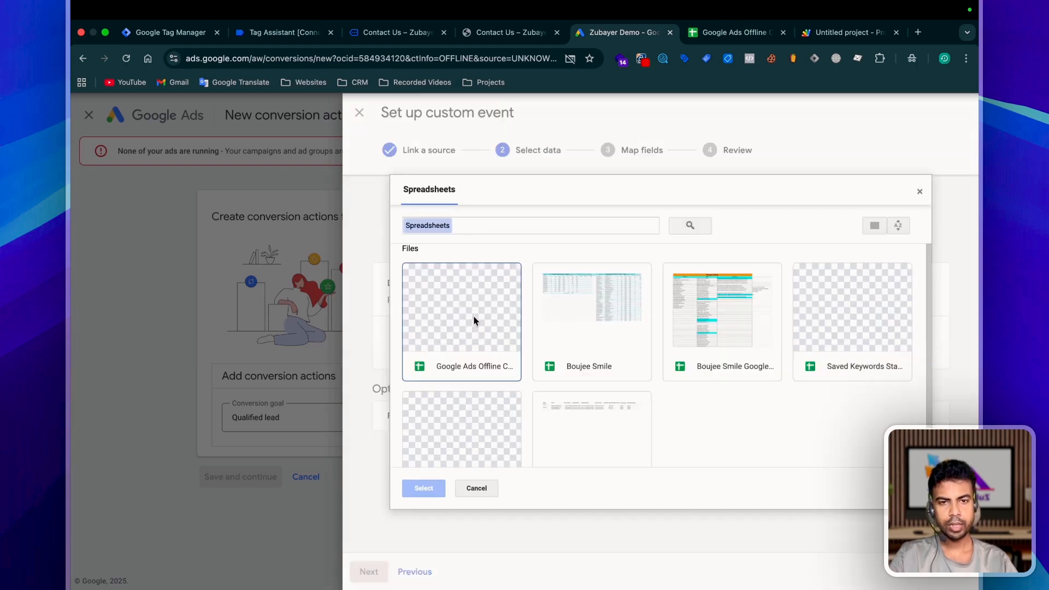
pyautogui.click(473, 317)
pyautogui.click(428, 489)
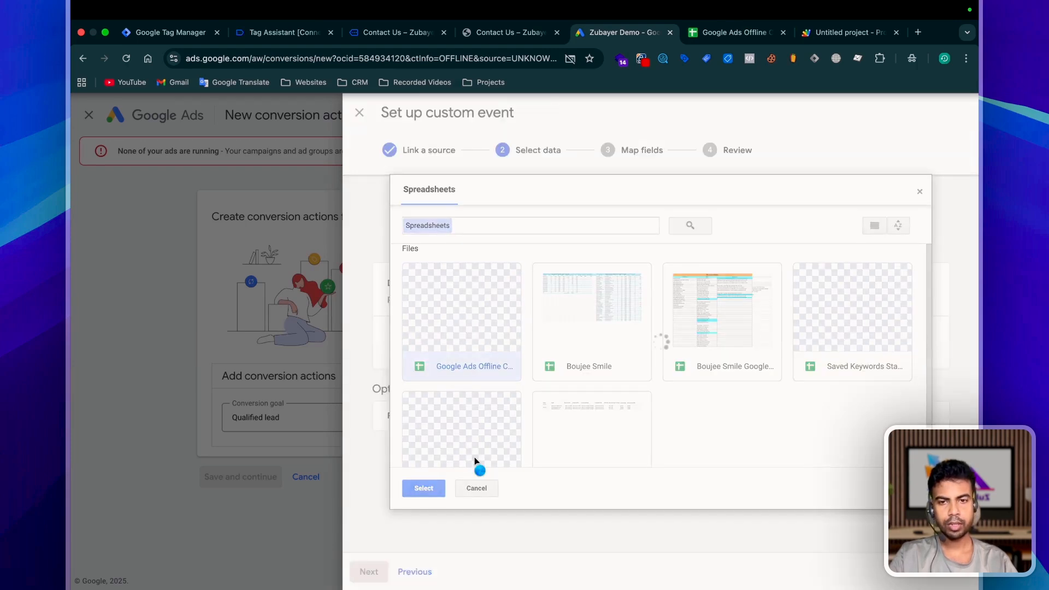
pyautogui.scroll(-2, 644, 389)
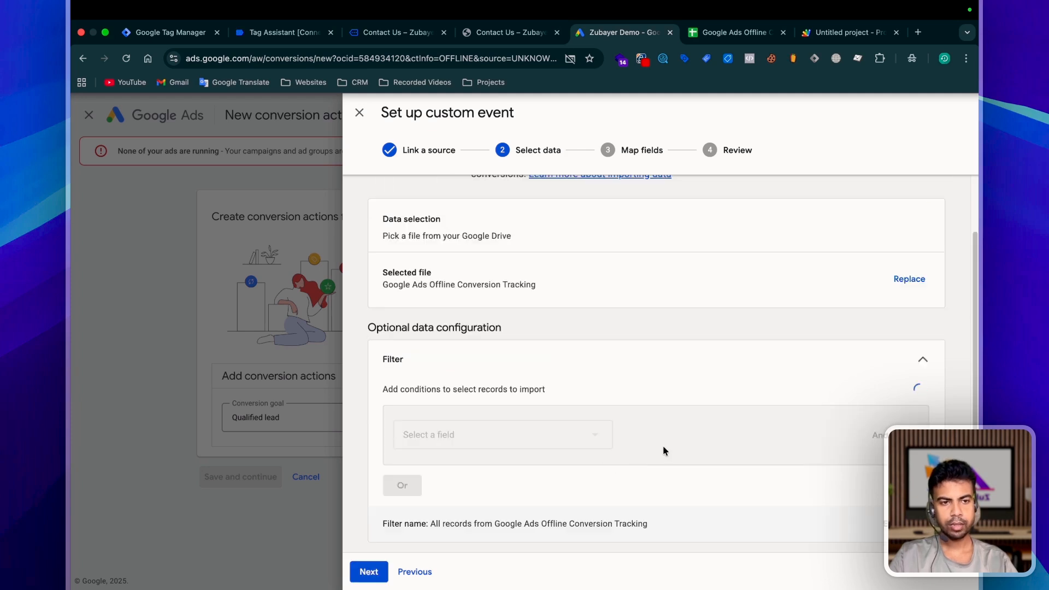
# Begin a record filter condition on the Status field with the equals operator
pyautogui.click(475, 435)
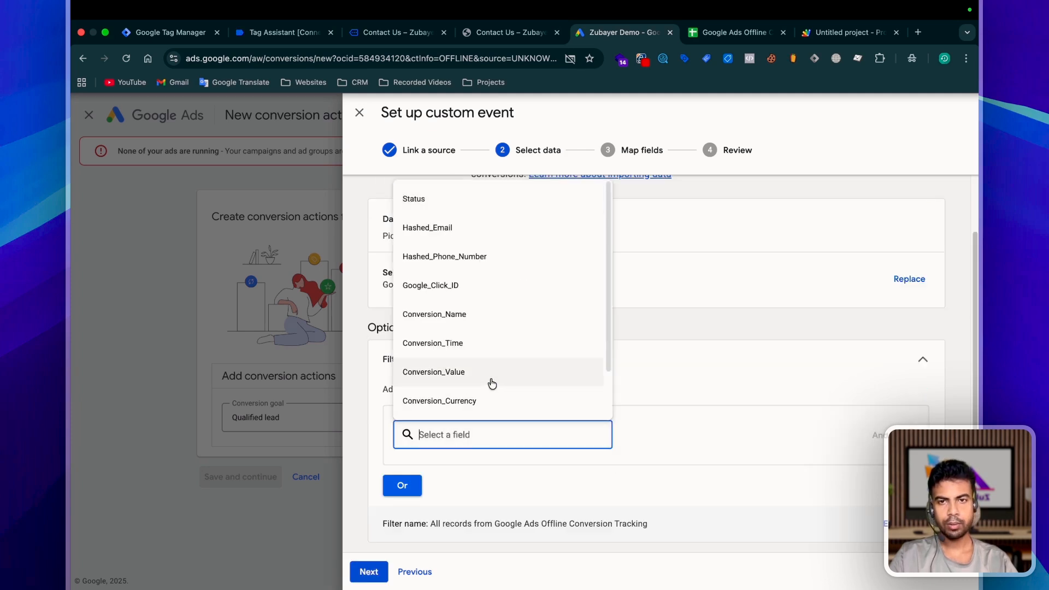
pyautogui.click(448, 198)
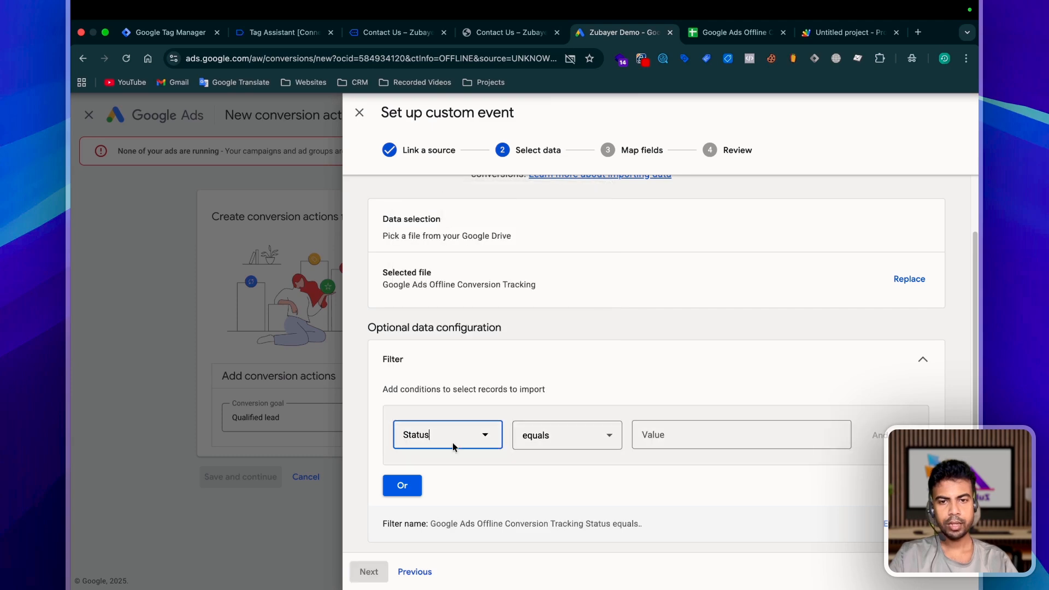
pyautogui.click(704, 439)
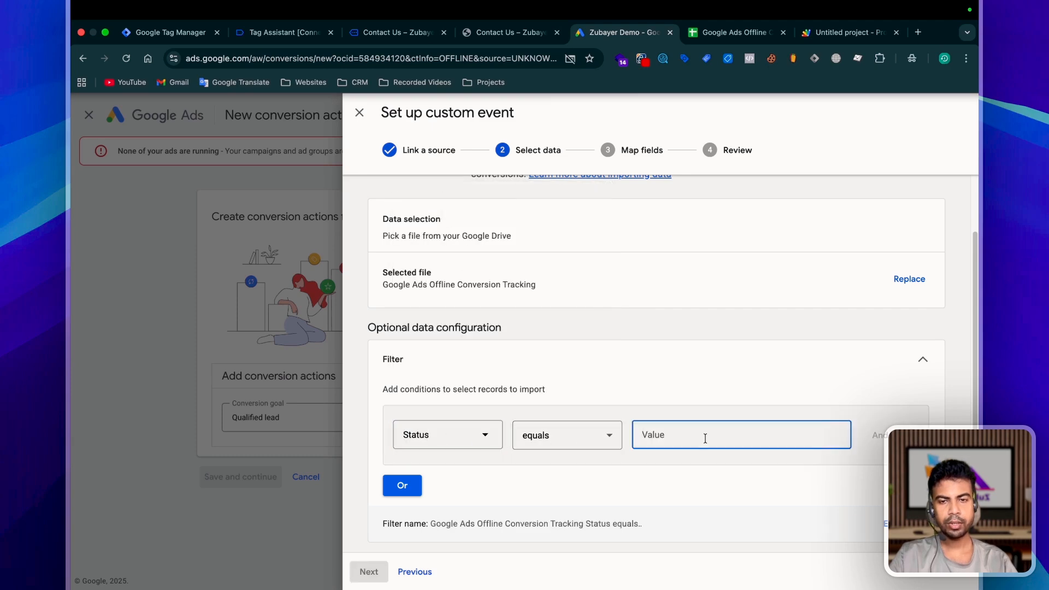
# Switch to the CRM sheet and copy the Qualified Lead item text from the Status dropdown's validation rule
pyautogui.click(735, 32)
pyautogui.click(131, 217)
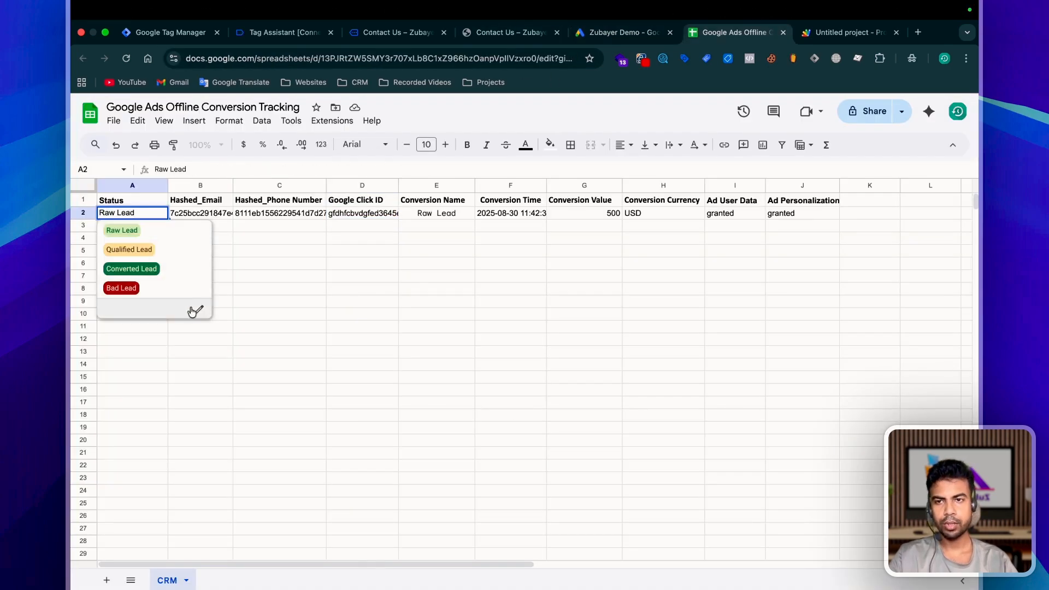
pyautogui.click(196, 310)
pyautogui.tripleClick(896, 322)
pyautogui.press('super+c')
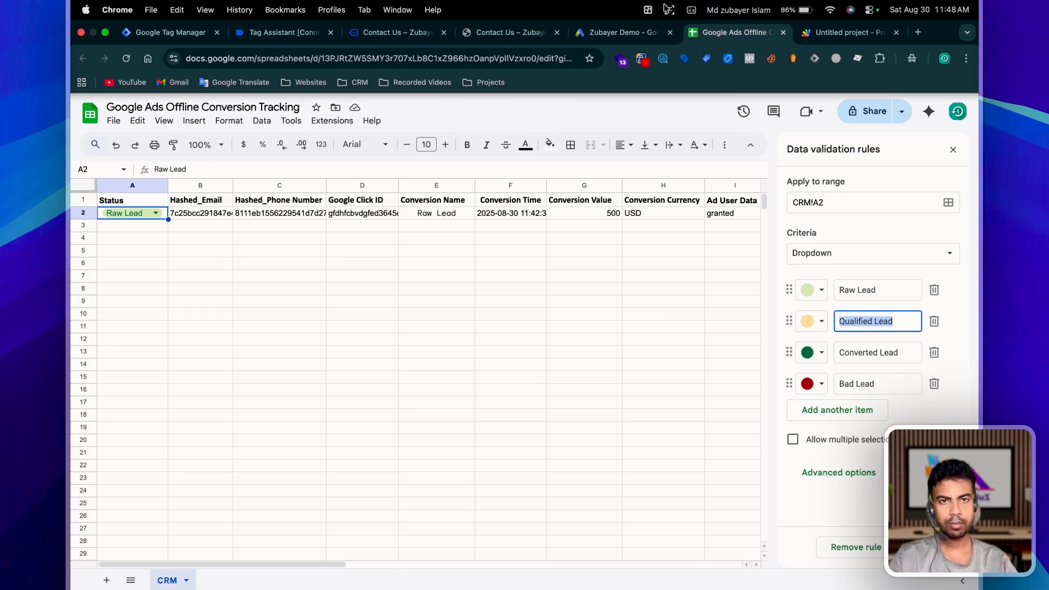
# Return to the Google Ads setup, set the Status filter value to Qualified Lead and proceed to field mapping
pyautogui.click(623, 32)
pyautogui.press('super+v')
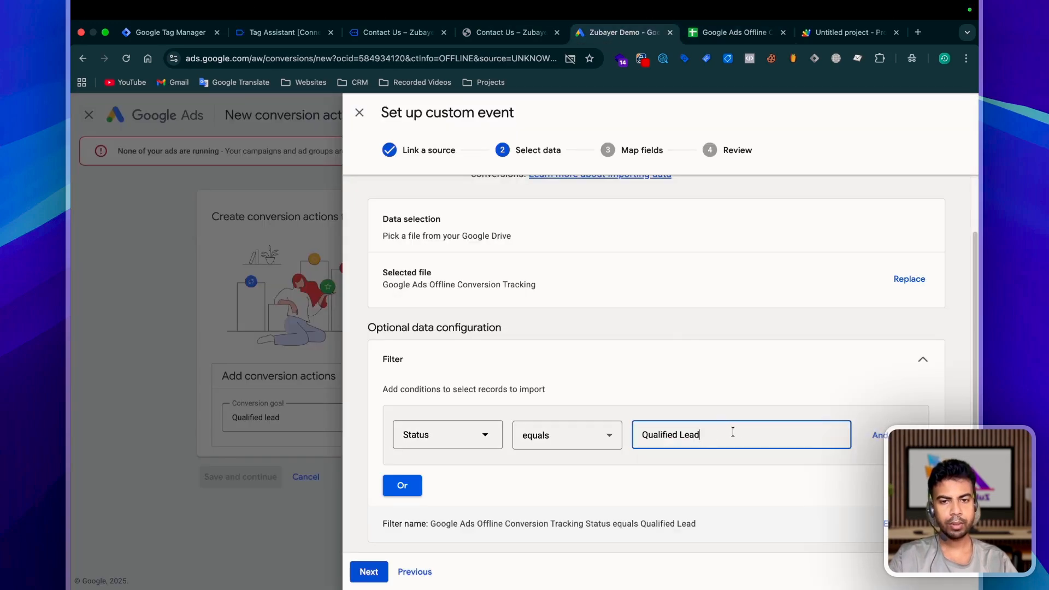
pyautogui.click(380, 574)
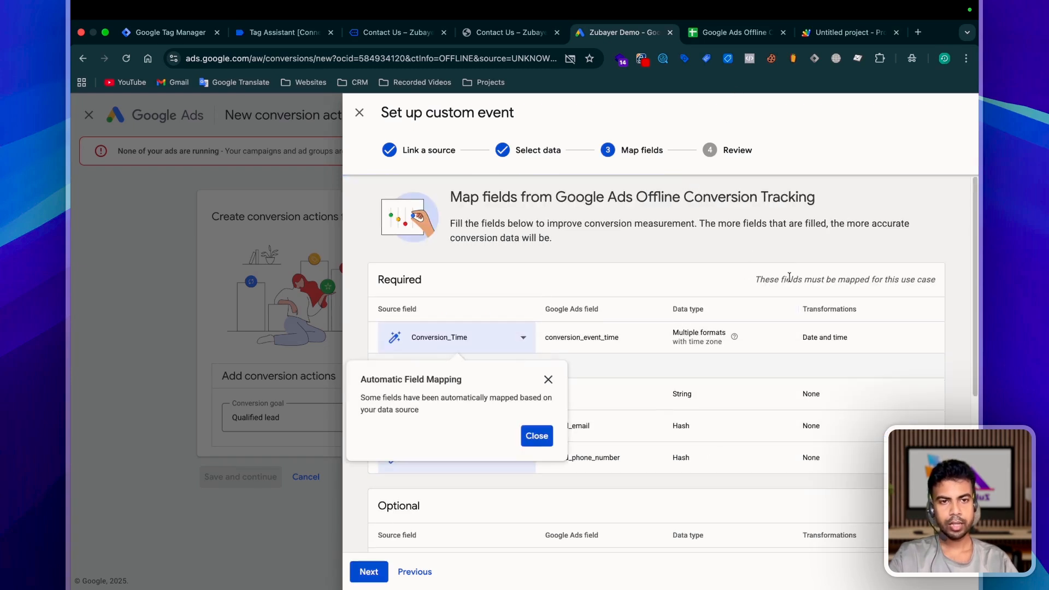
# Dismiss the automatic field mapping notice and map the Google_Click_ID source field to gclid
pyautogui.scroll(-1, 787, 278)
pyautogui.click(548, 367)
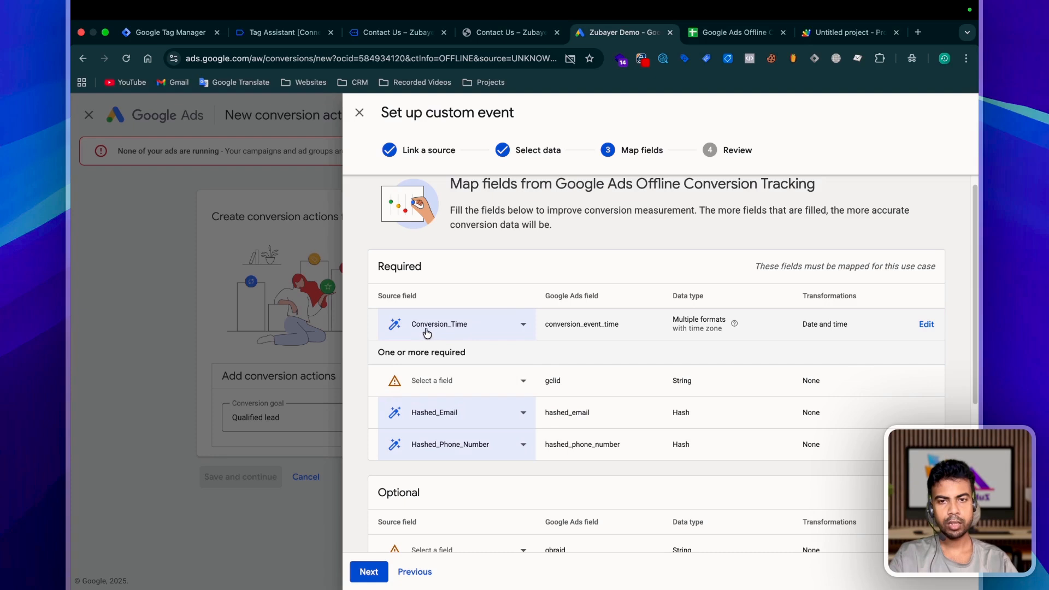
pyautogui.scroll(-2, 515, 377)
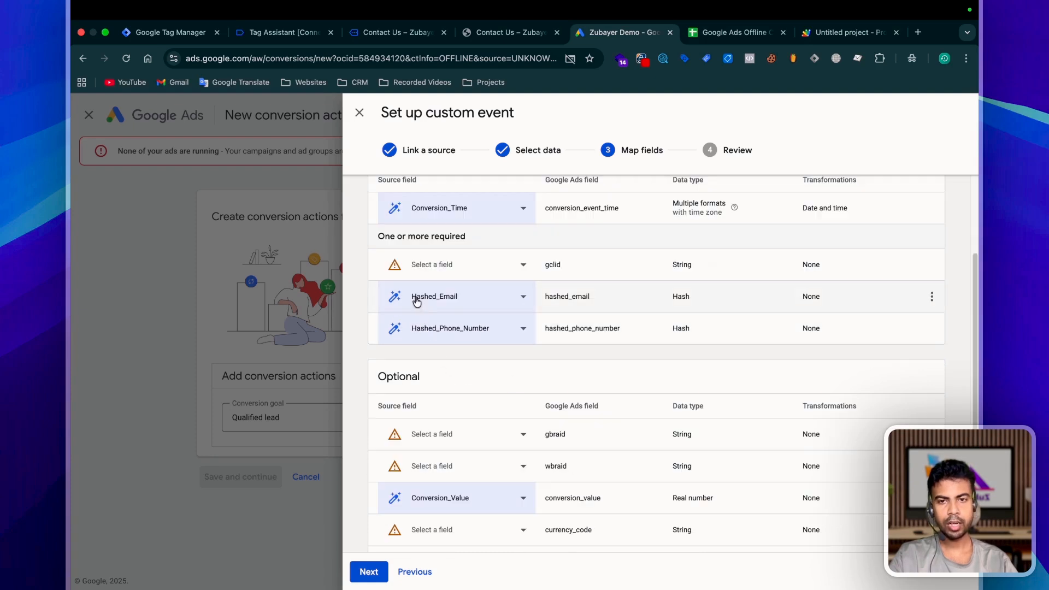
pyautogui.scroll(-1, 506, 383)
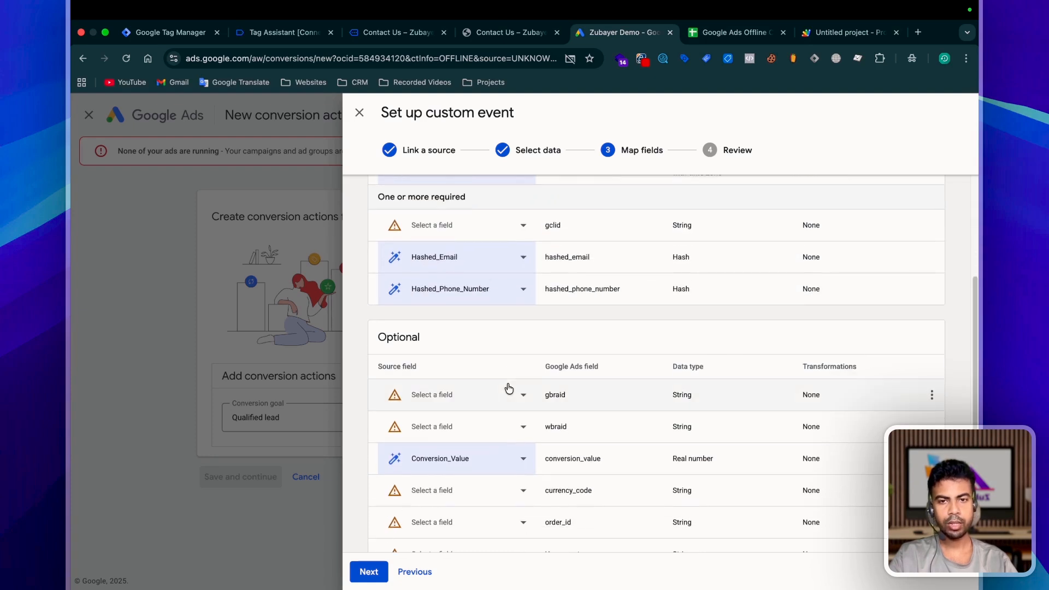
pyautogui.scroll(-1, 471, 396)
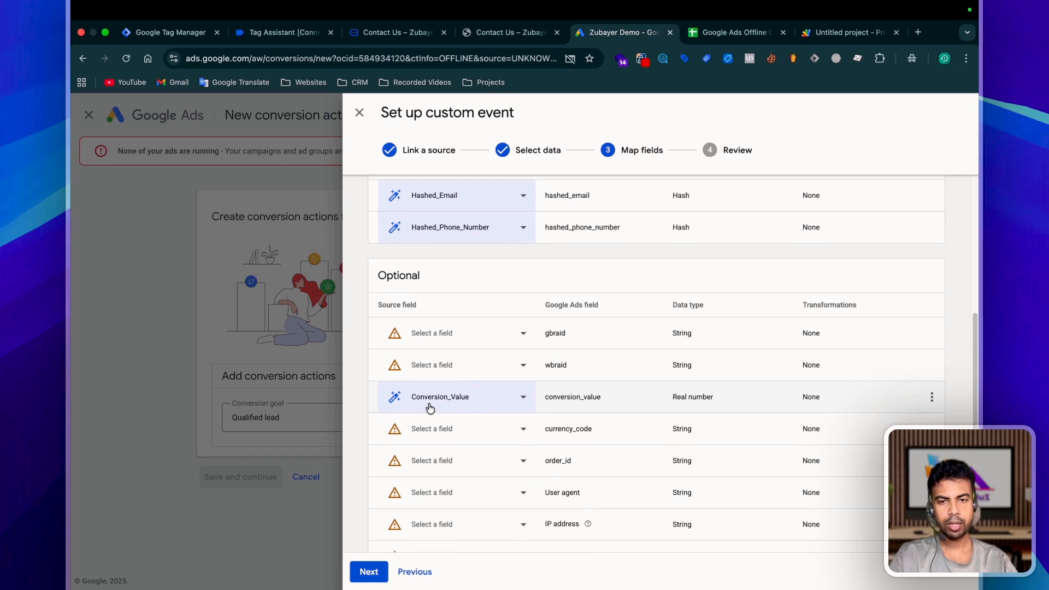
pyautogui.scroll(-1, 578, 410)
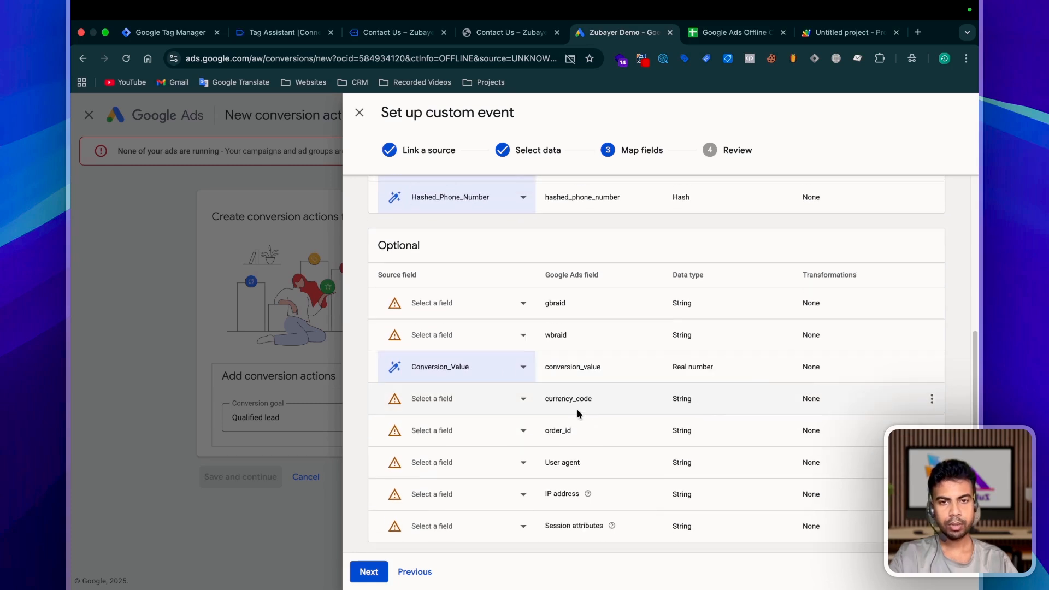
pyautogui.scroll(5, 562, 444)
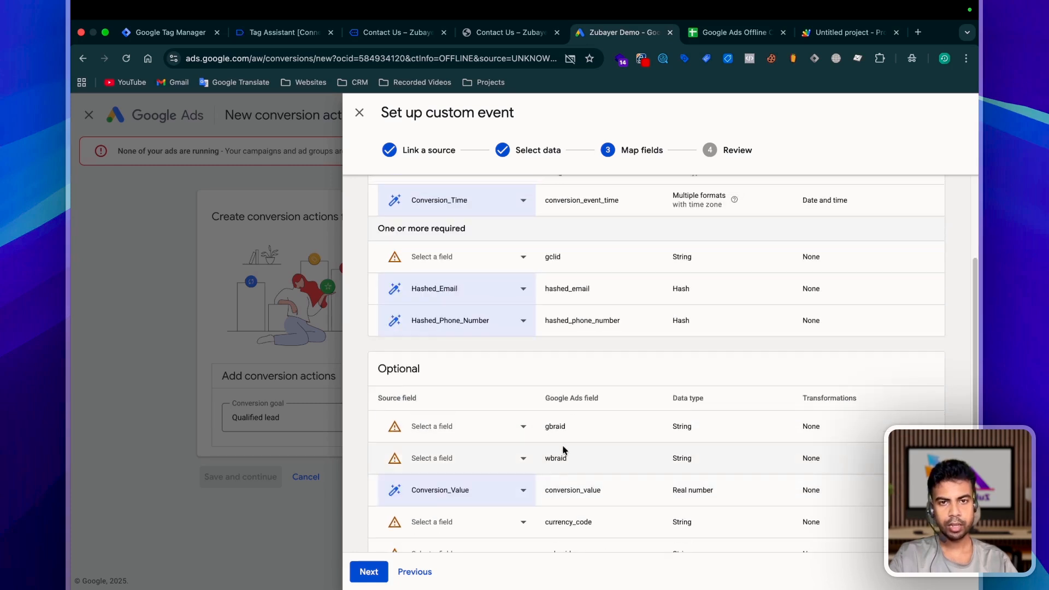
pyautogui.click(437, 371)
pyautogui.scroll(-3, 458, 328)
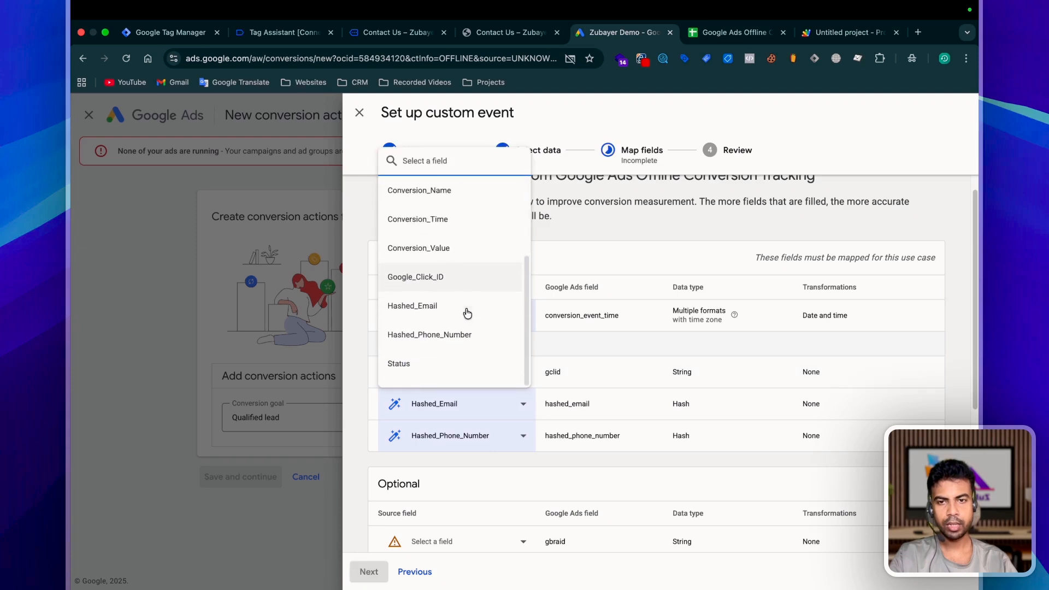
pyautogui.scroll(3, 434, 335)
pyautogui.scroll(-2, 435, 279)
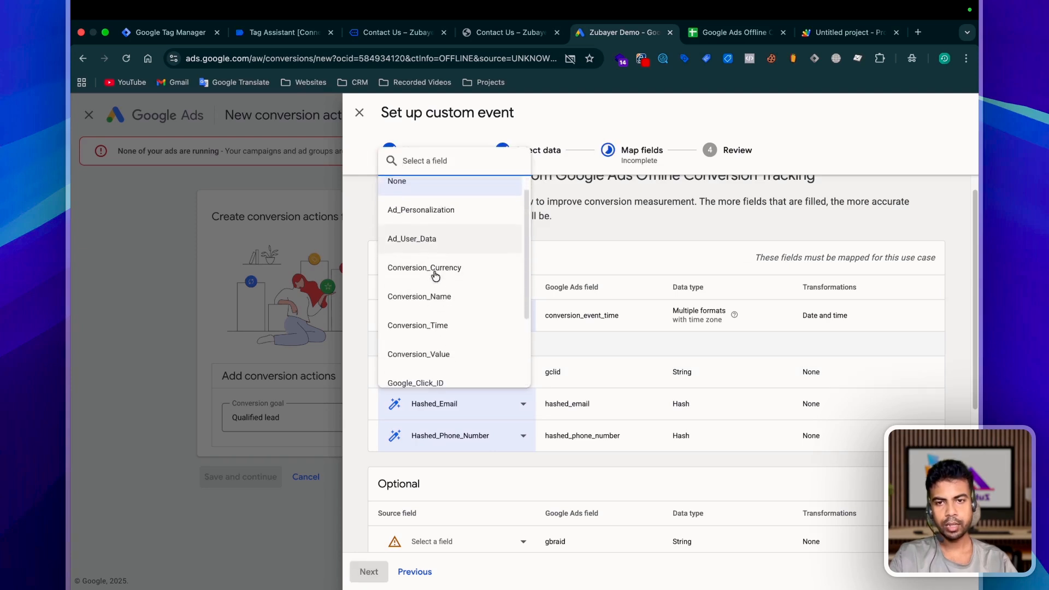
pyautogui.click(434, 361)
# Map the Conversion_Currency source field to the optional currency_code field
pyautogui.scroll(-3, 442, 362)
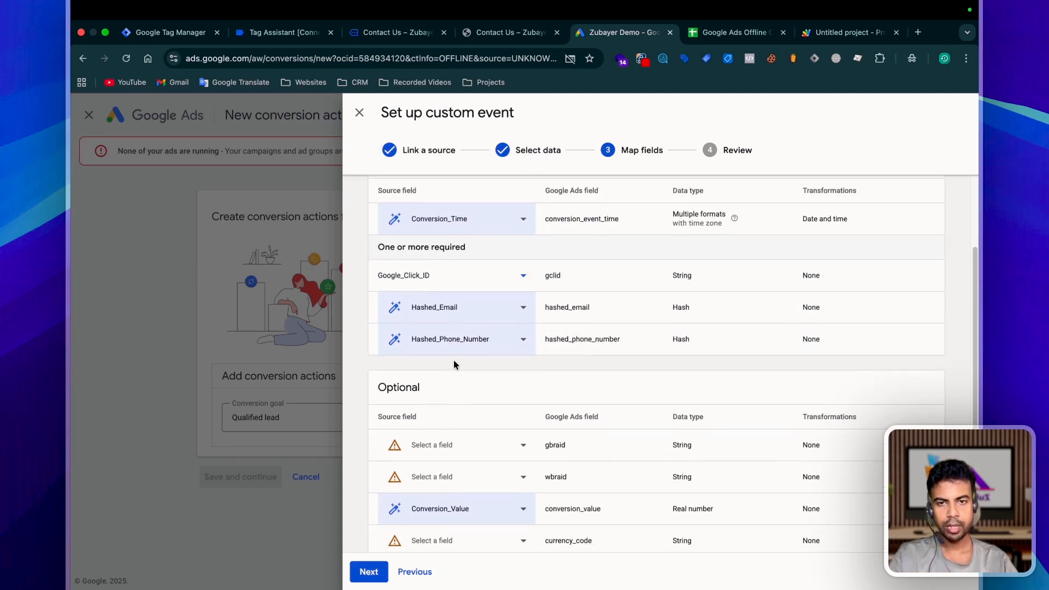
pyautogui.scroll(-2, 454, 363)
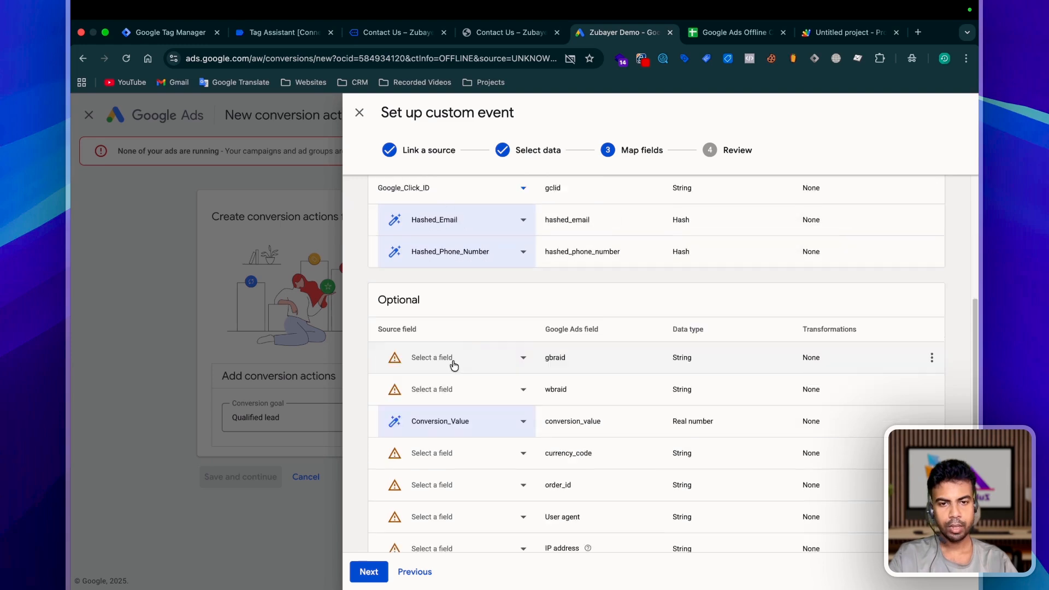
pyautogui.scroll(-1, 432, 412)
pyautogui.click(431, 412)
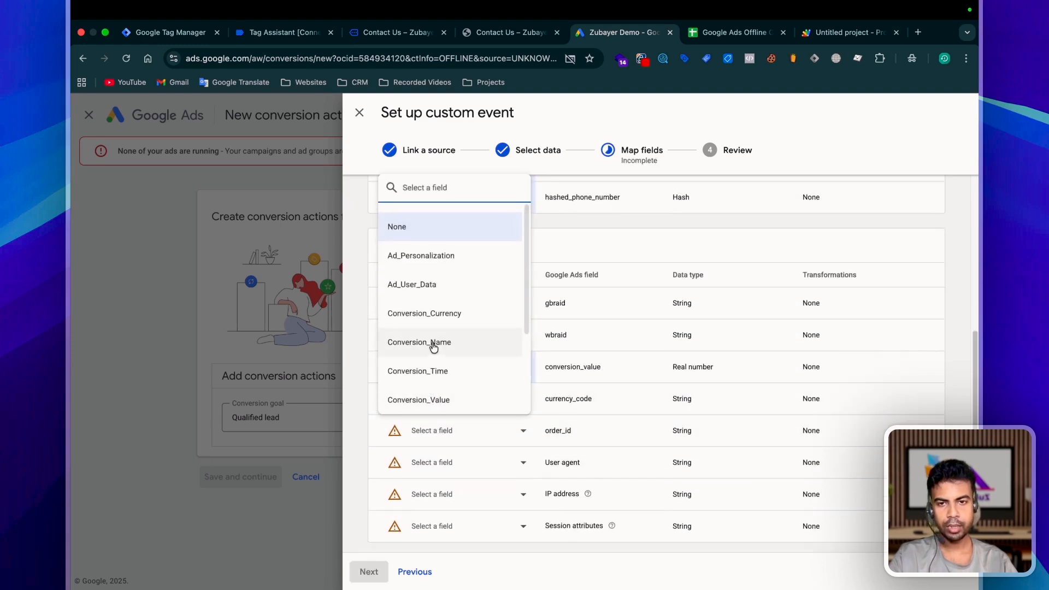
pyautogui.click(432, 311)
# Check the field mappings against the CRM sheet, and advance to the connection review to open the update schedule for editing
pyautogui.scroll(10, 470, 470)
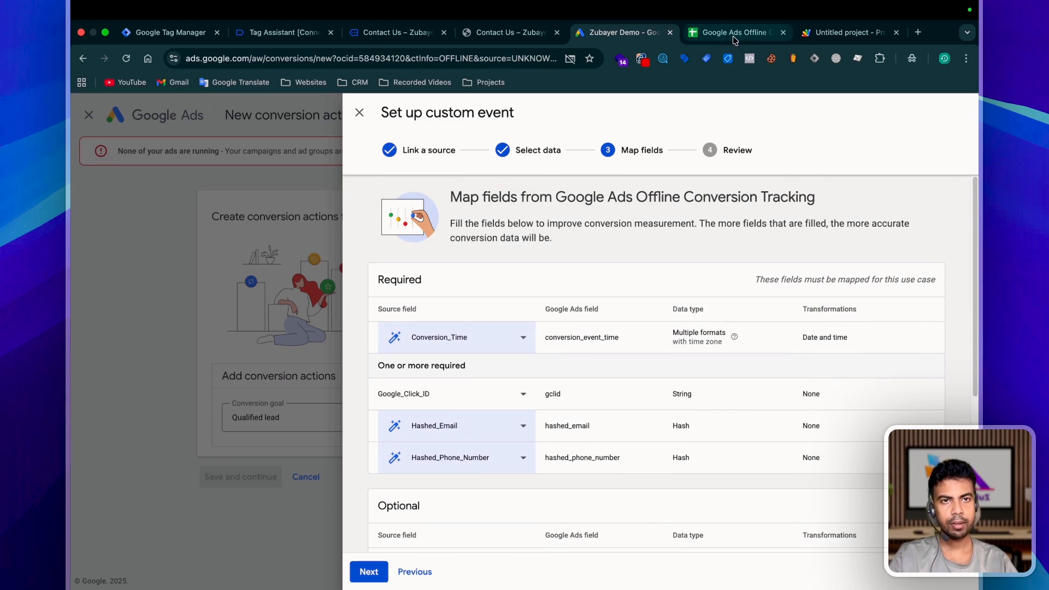
pyautogui.click(732, 32)
pyautogui.click(615, 32)
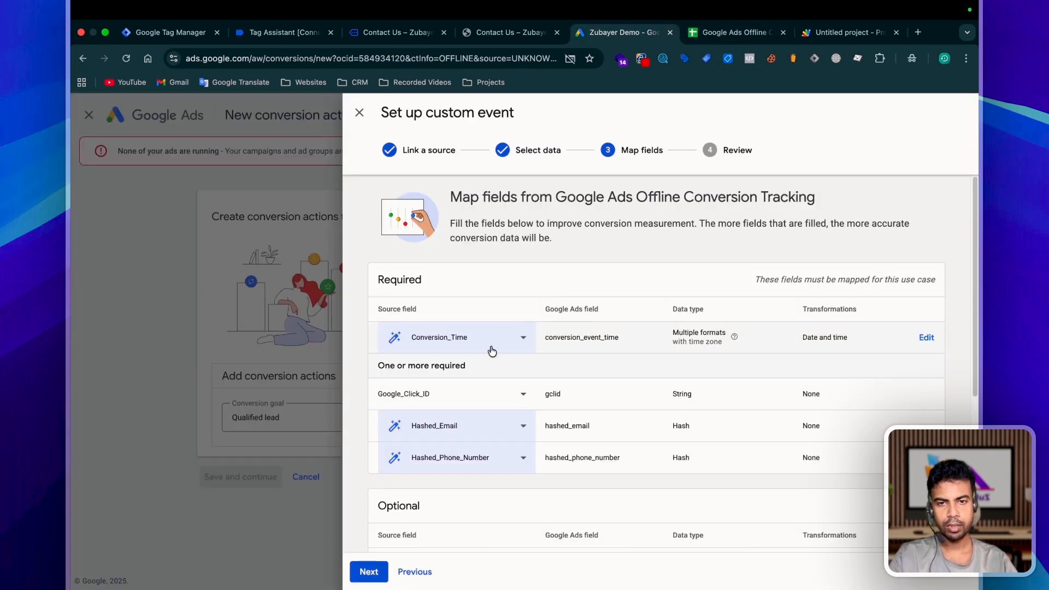
pyautogui.scroll(-5, 492, 350)
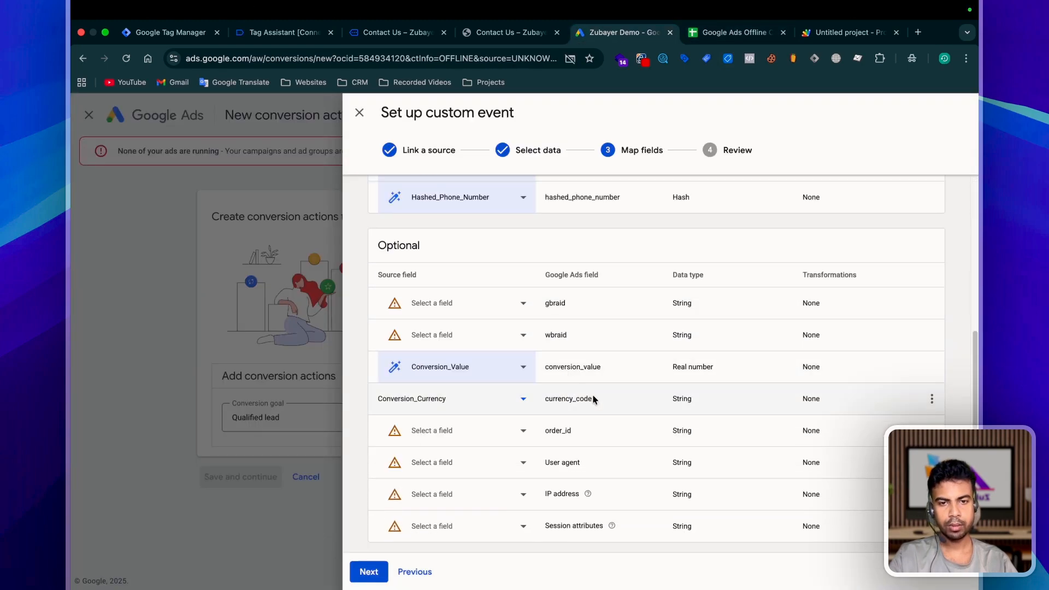
pyautogui.click(368, 571)
pyautogui.click(902, 370)
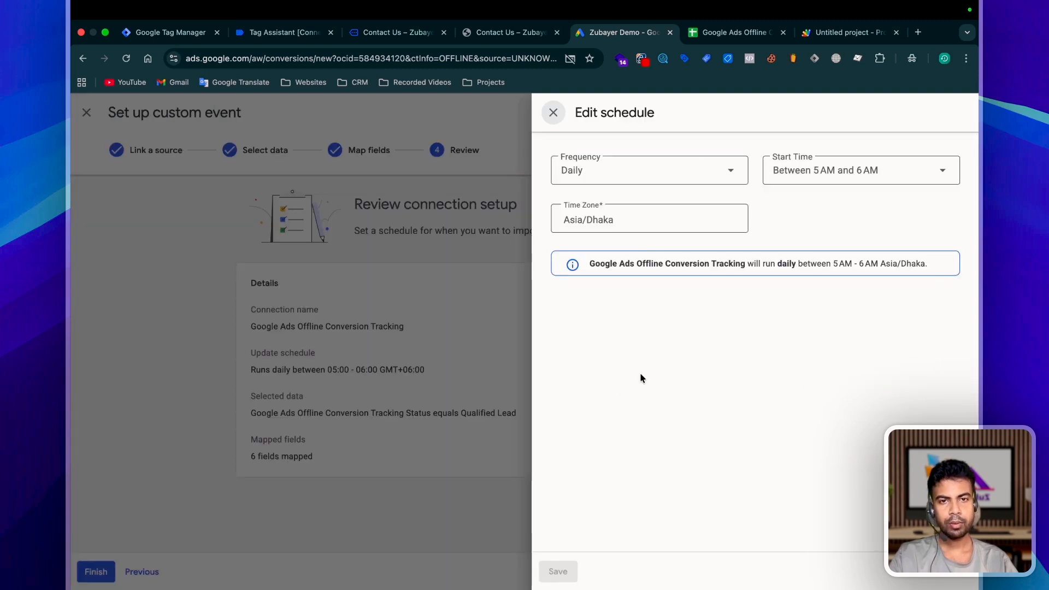
pyautogui.click(668, 176)
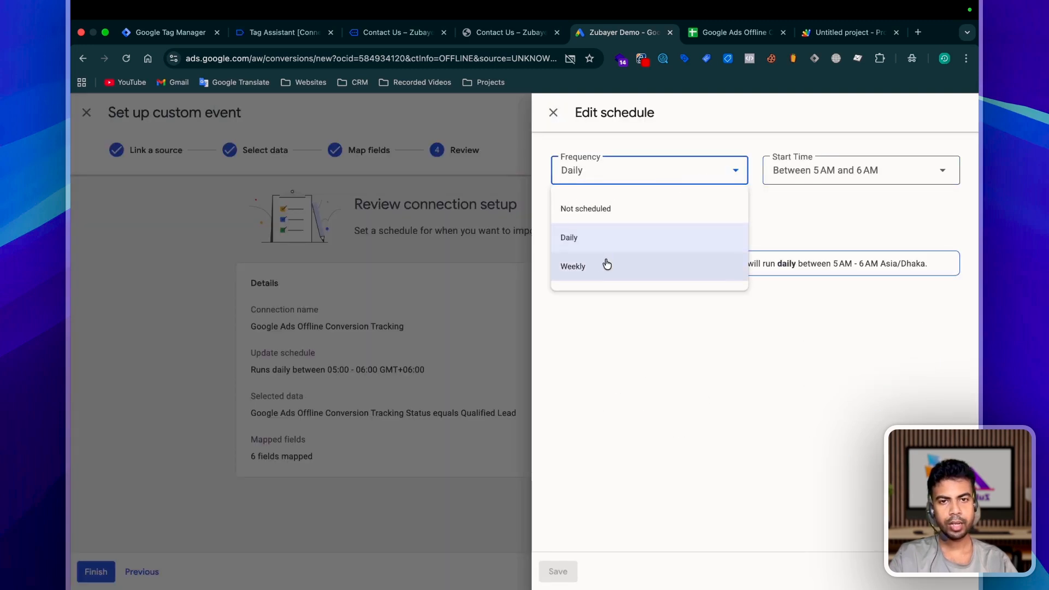
pyautogui.click(604, 265)
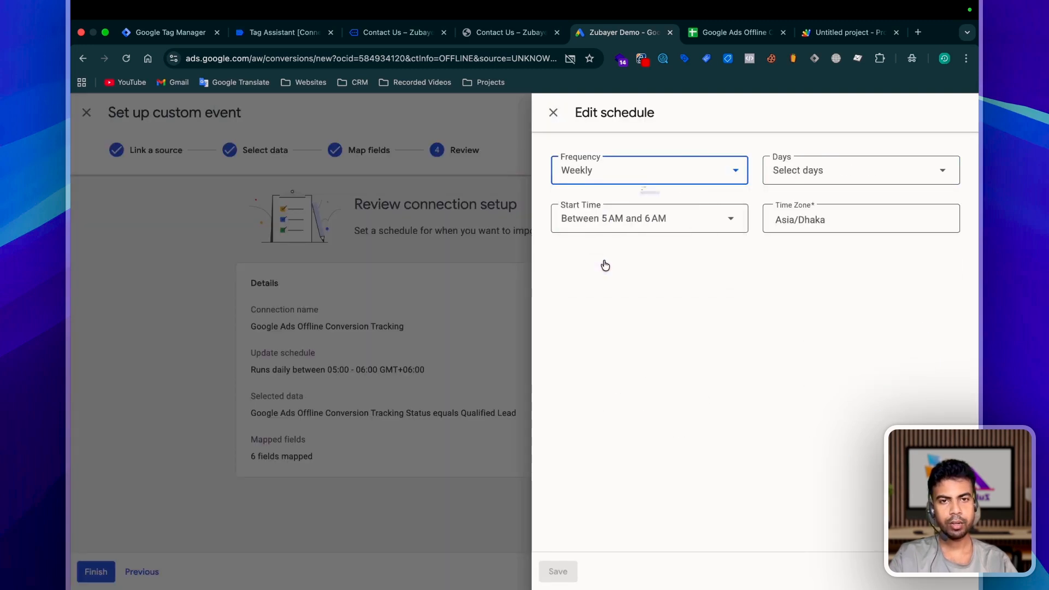
pyautogui.click(668, 186)
pyautogui.click(606, 233)
# Set the daily import's start time to Between 1 AM and 2 AM and save the schedule
pyautogui.click(841, 171)
pyautogui.scroll(-3, 841, 317)
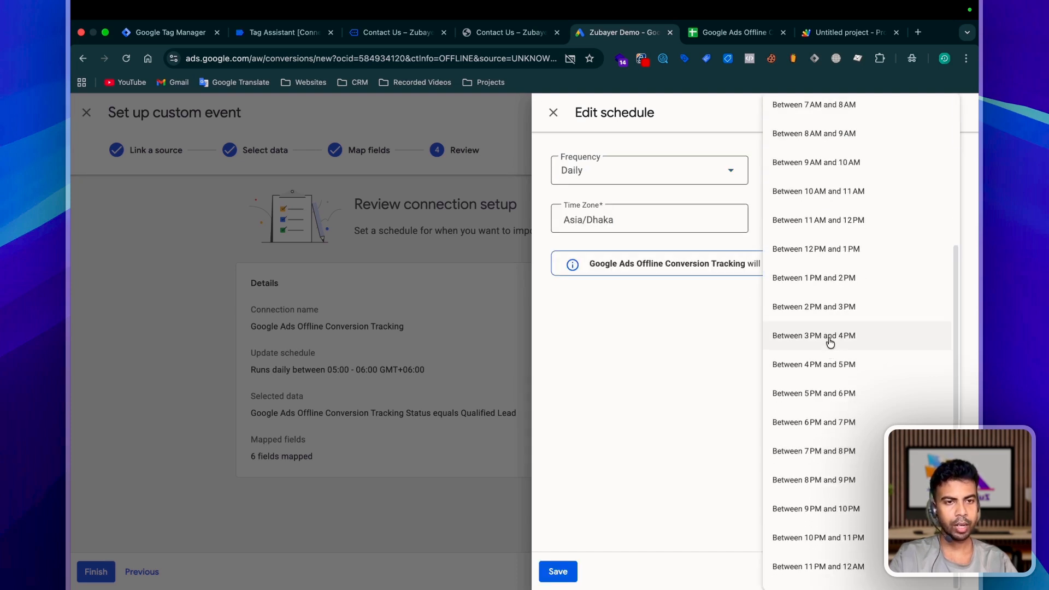
pyautogui.scroll(1, 829, 296)
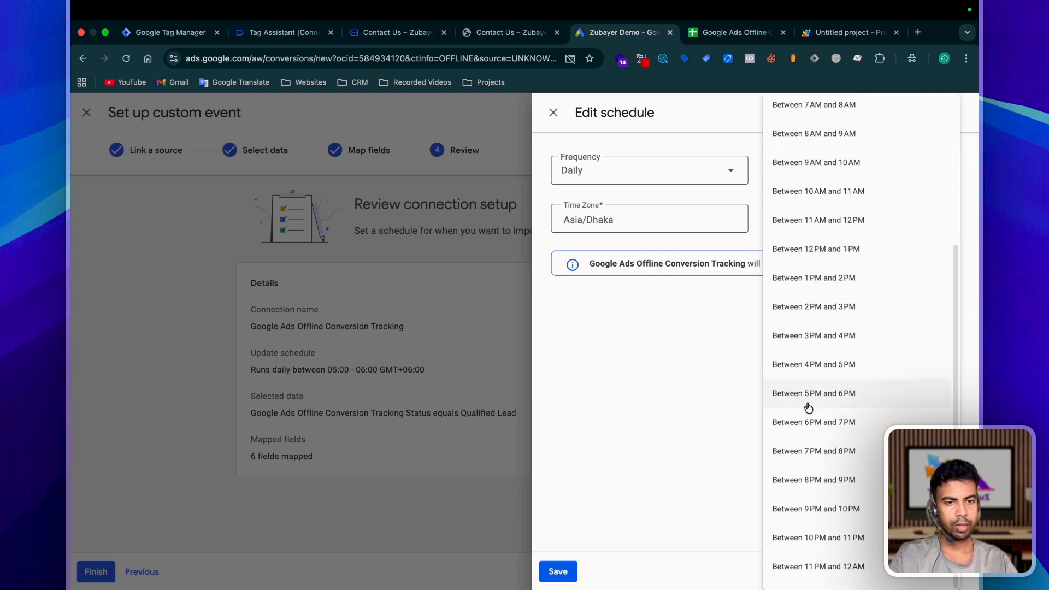
pyautogui.scroll(5, 819, 262)
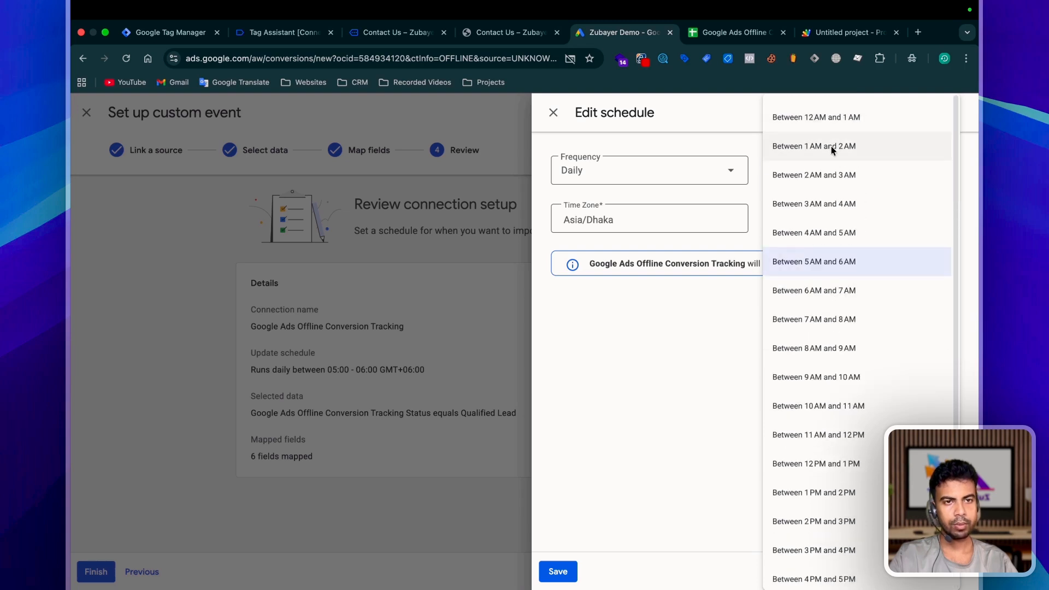
pyautogui.click(830, 146)
pyautogui.click(625, 219)
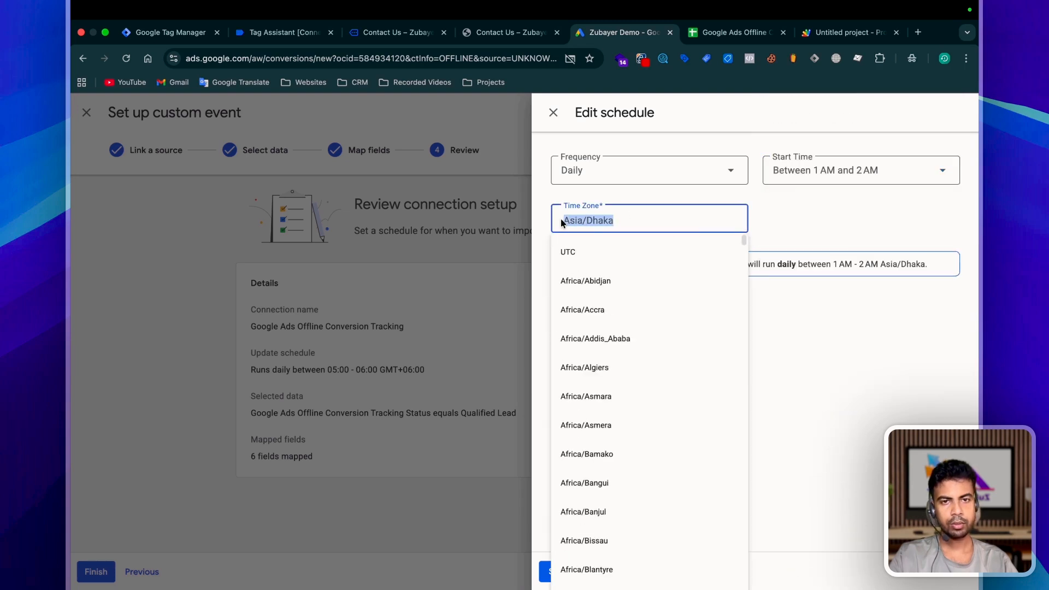
pyautogui.click(852, 331)
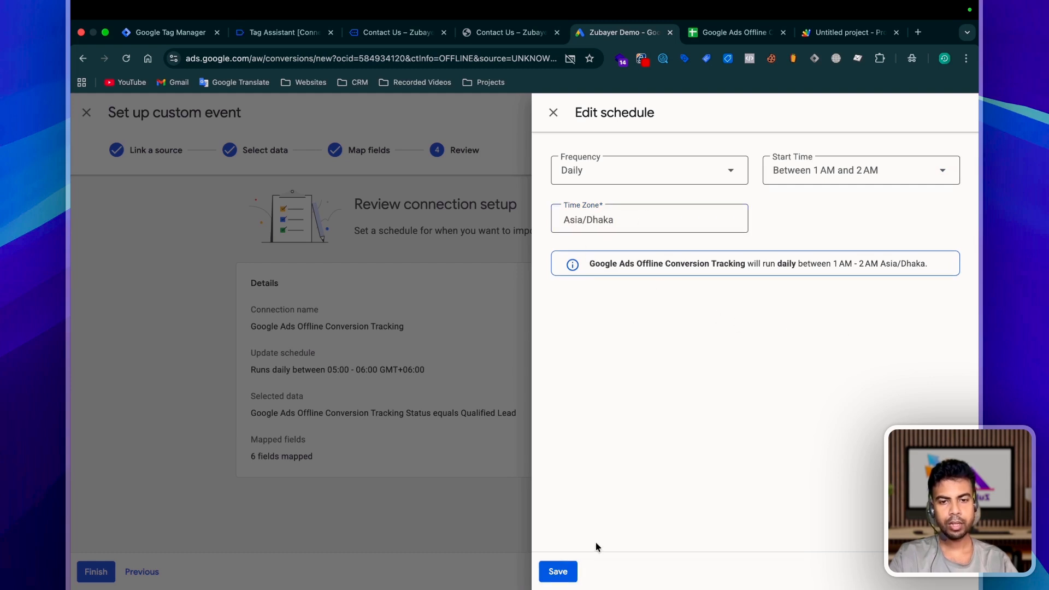
pyautogui.click(568, 571)
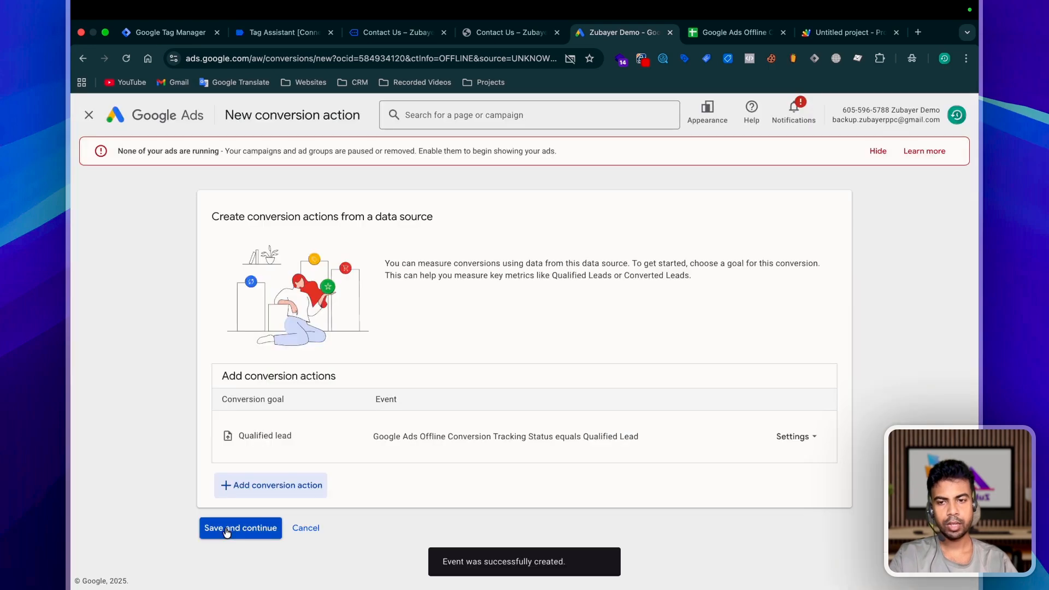
# Save the Qualified lead conversion action and locate it among the Qualified lead goals in the conversions summary
pyautogui.click(226, 532)
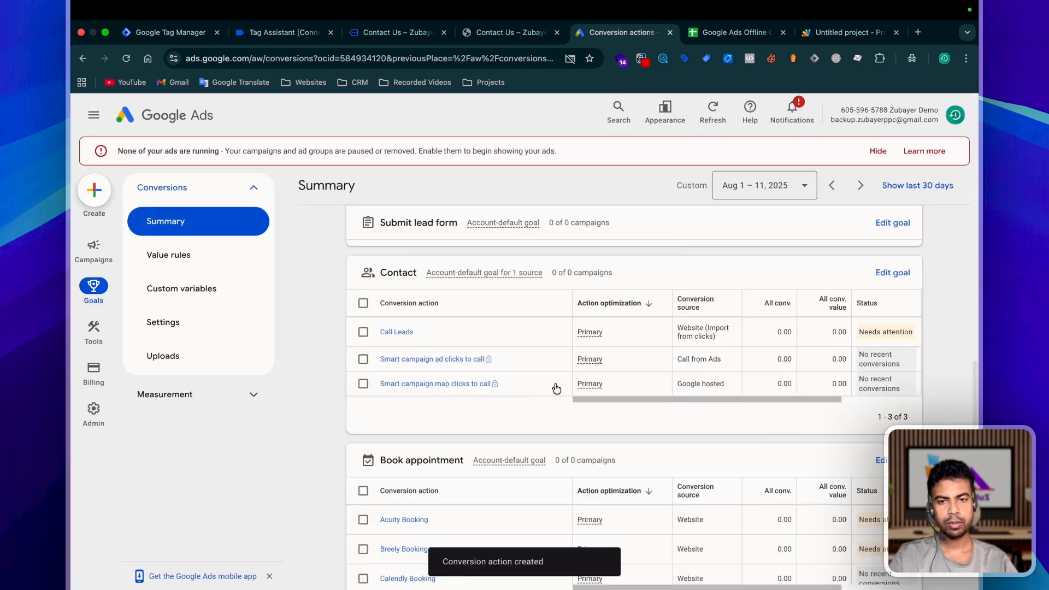
pyautogui.scroll(-10, 523, 396)
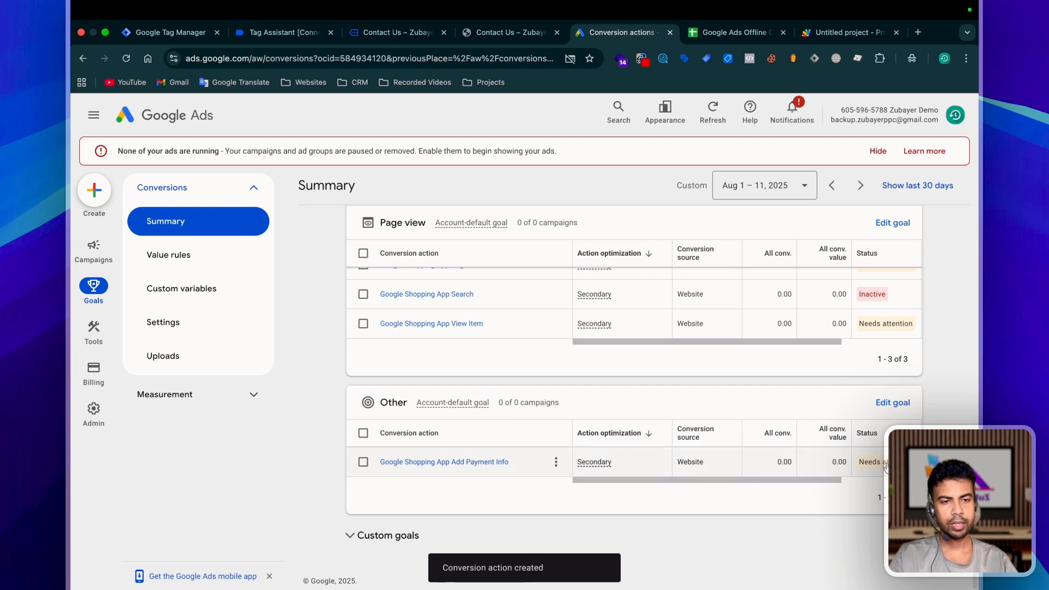
pyautogui.scroll(2, 460, 471)
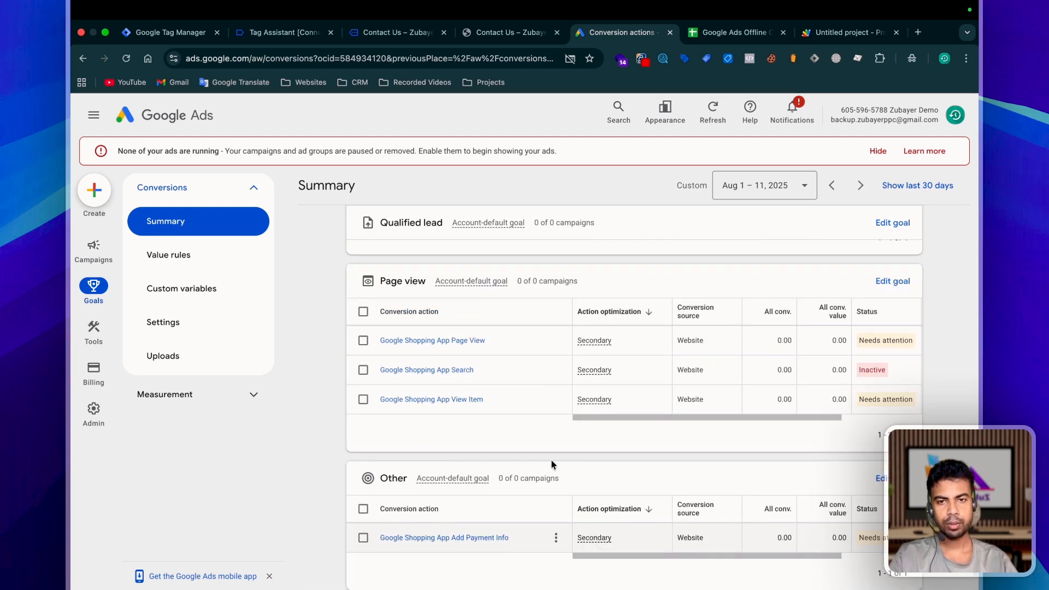
pyautogui.scroll(5, 554, 481)
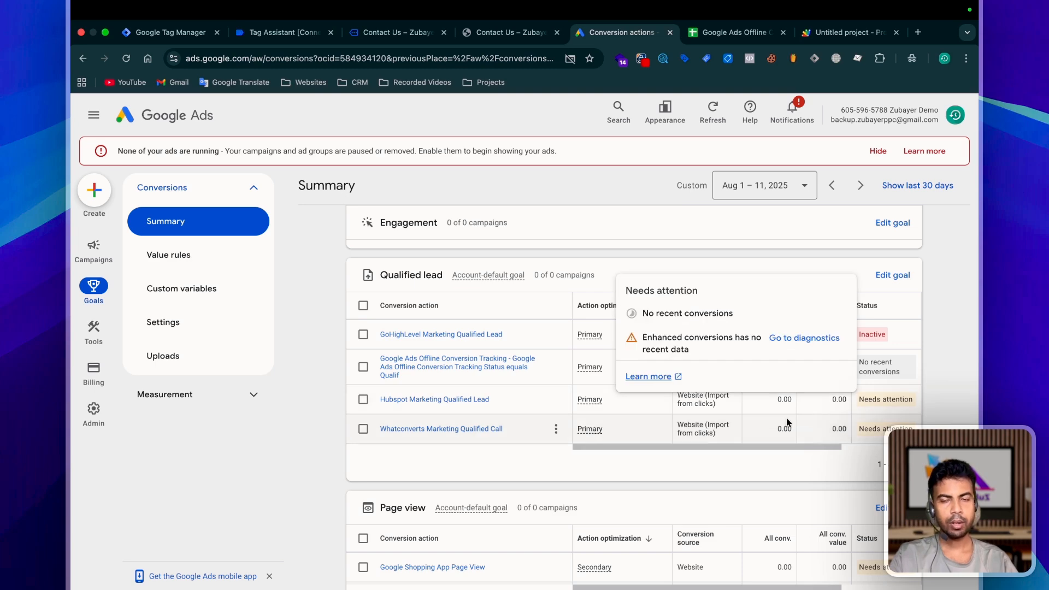
# Start another new conversion action from the conversions summary, using the Import type
pyautogui.scroll(15, 518, 456)
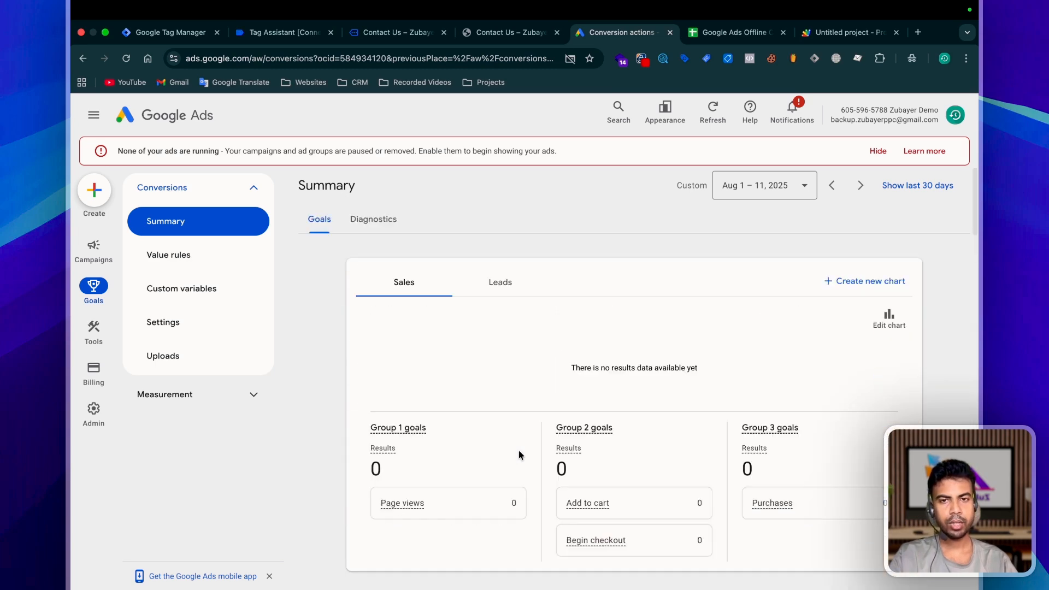
pyautogui.scroll(-8, 526, 452)
pyautogui.scroll(4, 525, 452)
pyautogui.click(862, 326)
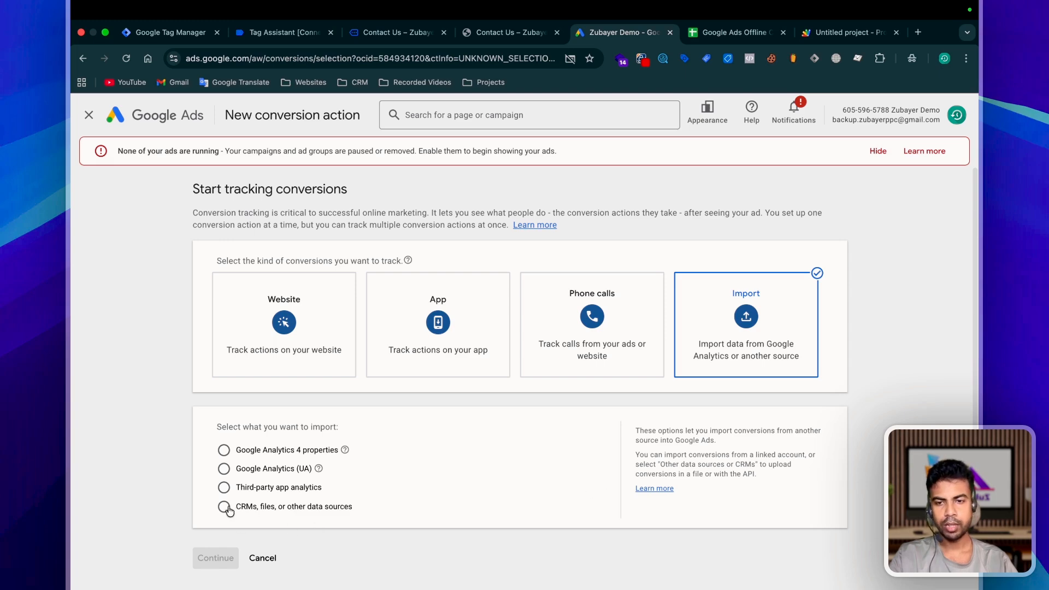
# Import click conversions from CRMs, files, or other data sources using the existing Google Sheets source, and accept the data policy compliance statement
pyautogui.click(225, 507)
pyautogui.click(358, 432)
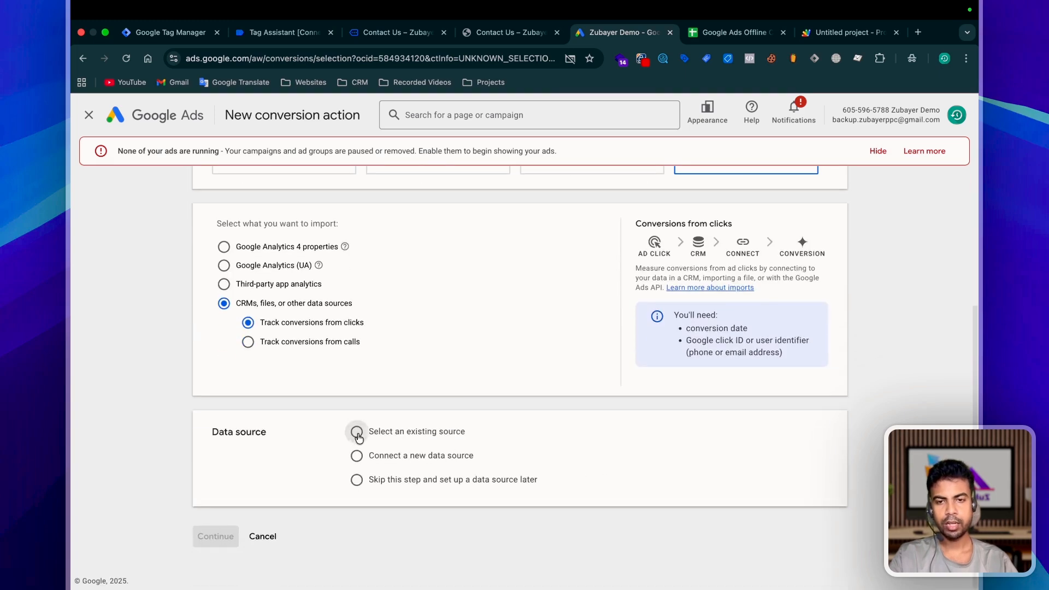
pyautogui.click(380, 456)
pyautogui.scroll(-3, 524, 382)
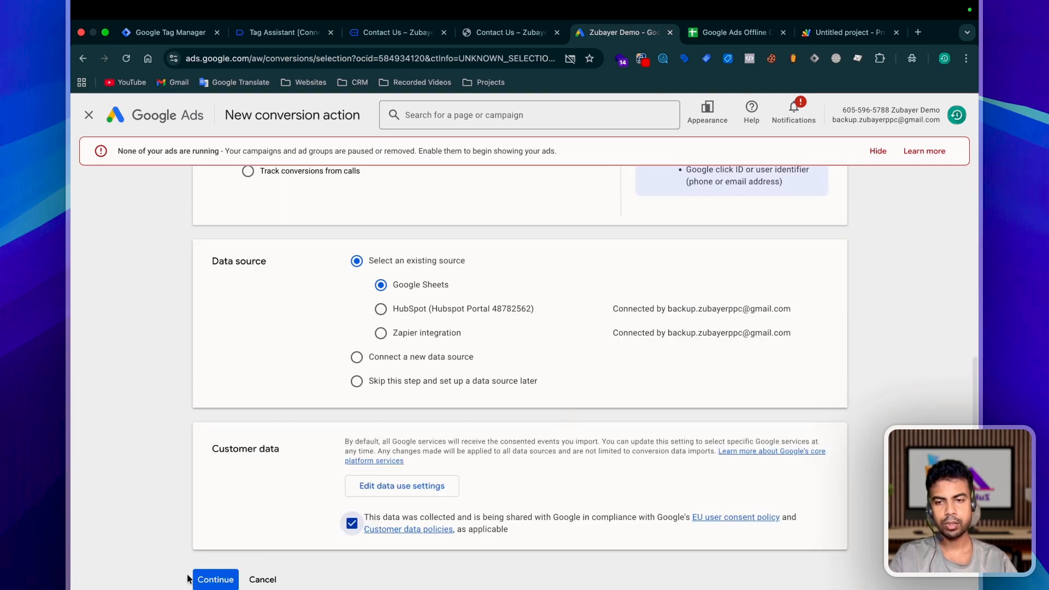
pyautogui.click(213, 576)
# Set the conversion goal to Converted lead and authorize the Google account to link Google Sheets as its source
pyautogui.click(294, 266)
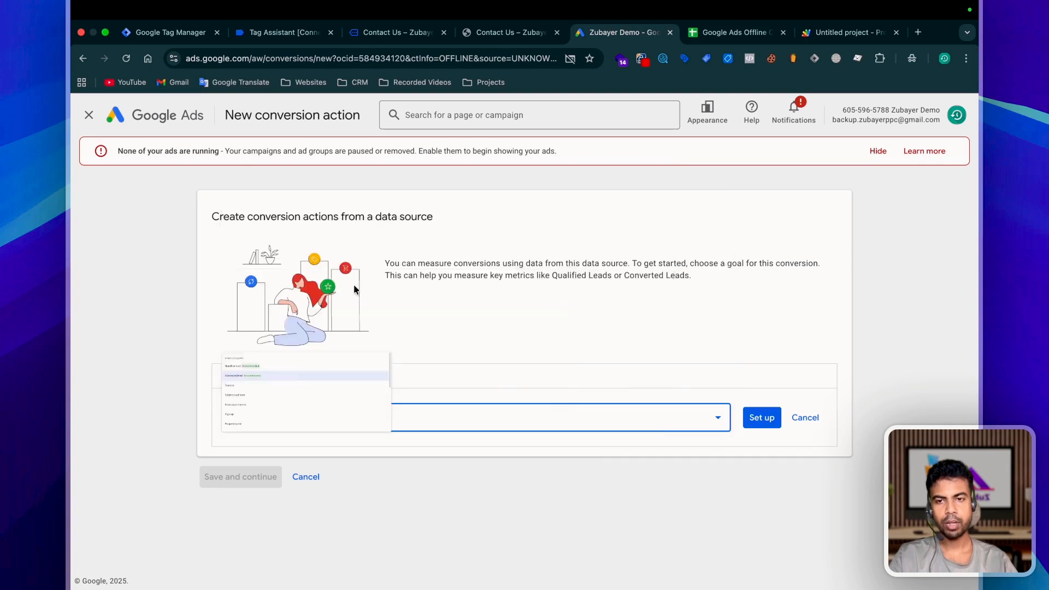
pyautogui.click(762, 421)
pyautogui.click(385, 568)
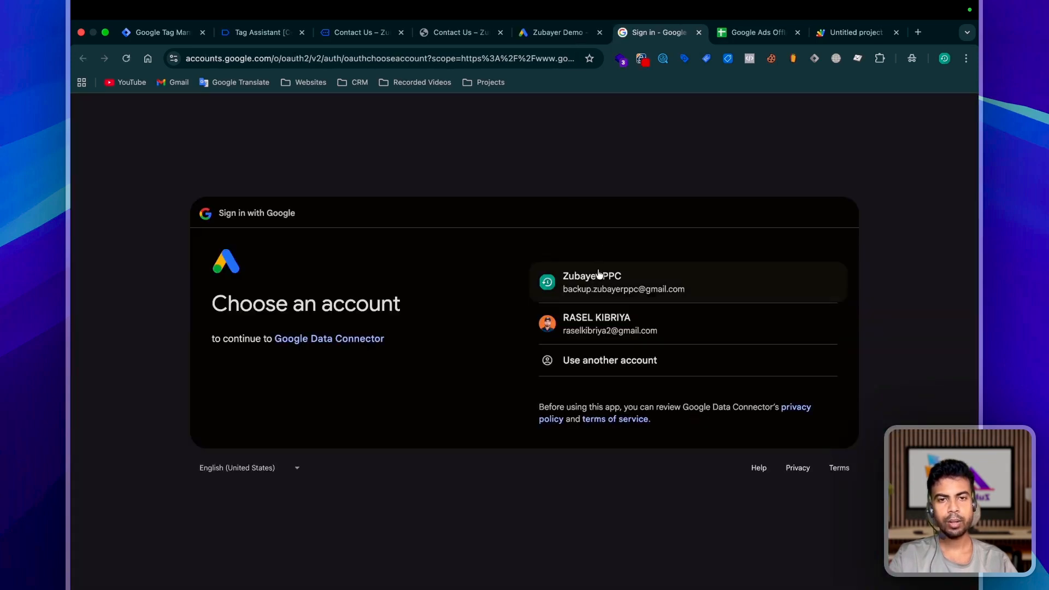
pyautogui.click(617, 279)
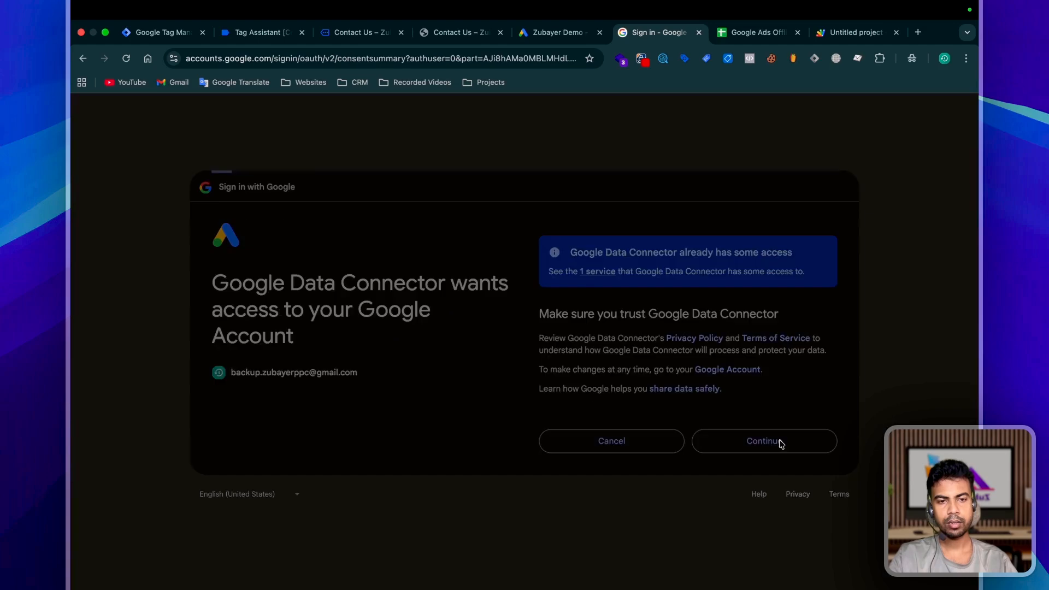
pyautogui.click(770, 440)
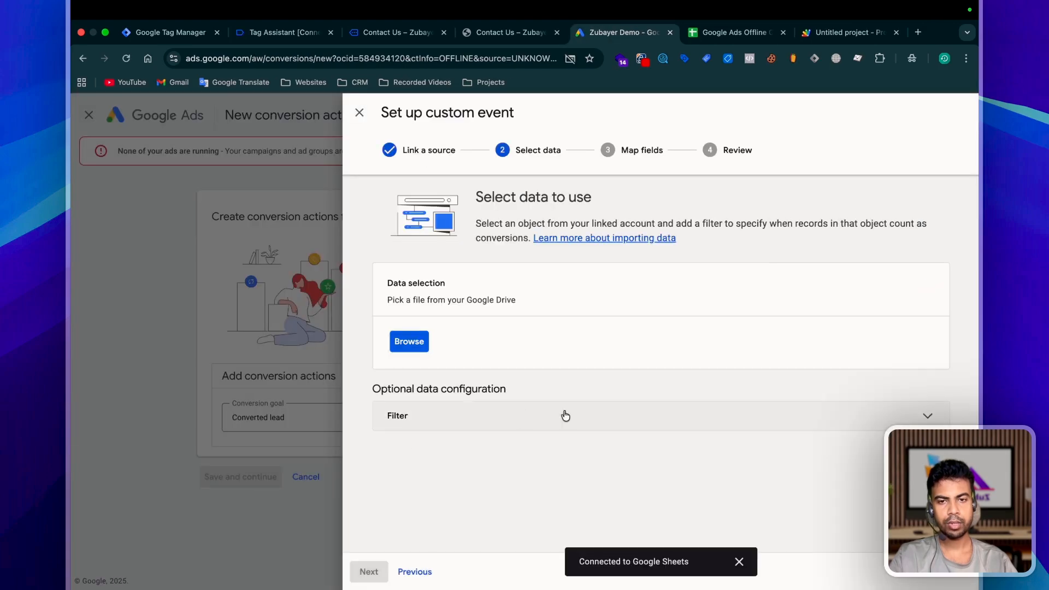
# Select the Google Ads Offline Conversion Tracking file as the event's data and expand the record filter
pyautogui.click(522, 416)
pyautogui.scroll(-2, 621, 385)
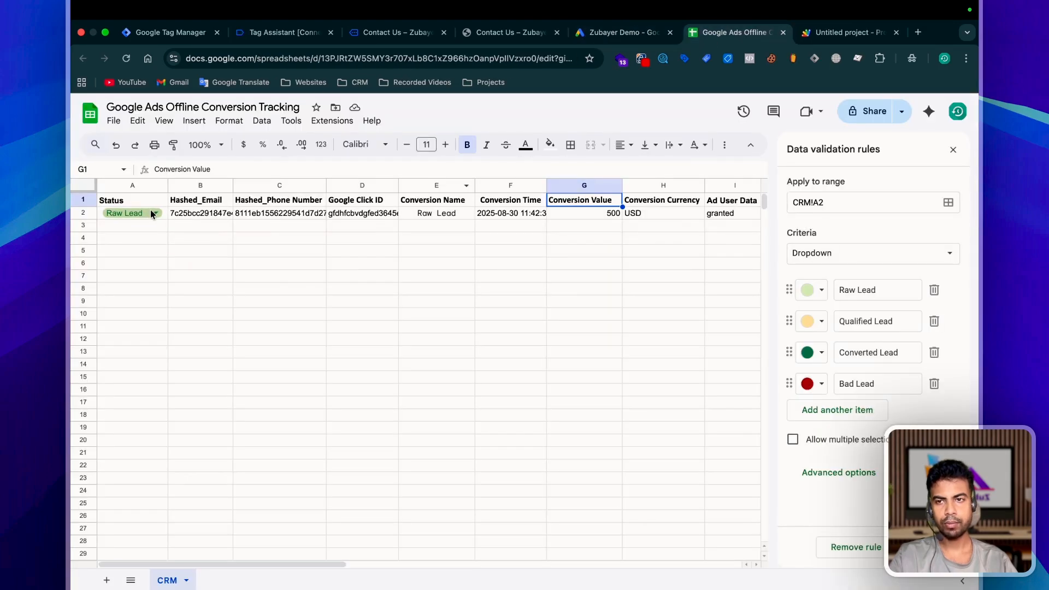
# In the CRM sheet, copy the Converted Lead item text from the Status dropdown's validation rule
pyautogui.click(160, 215)
pyautogui.click(204, 311)
pyautogui.click(866, 351)
pyautogui.hotkey('ctrl', 'c')
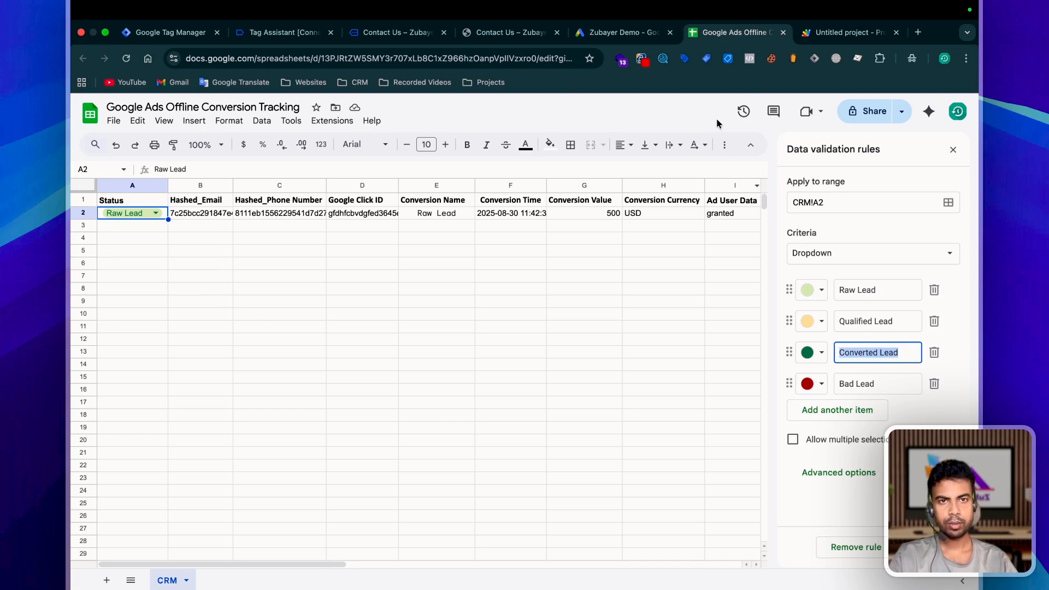
# Return to the Google Ads setup, filter records to Status equals Converted Lead and proceed to field mapping
pyautogui.click(620, 32)
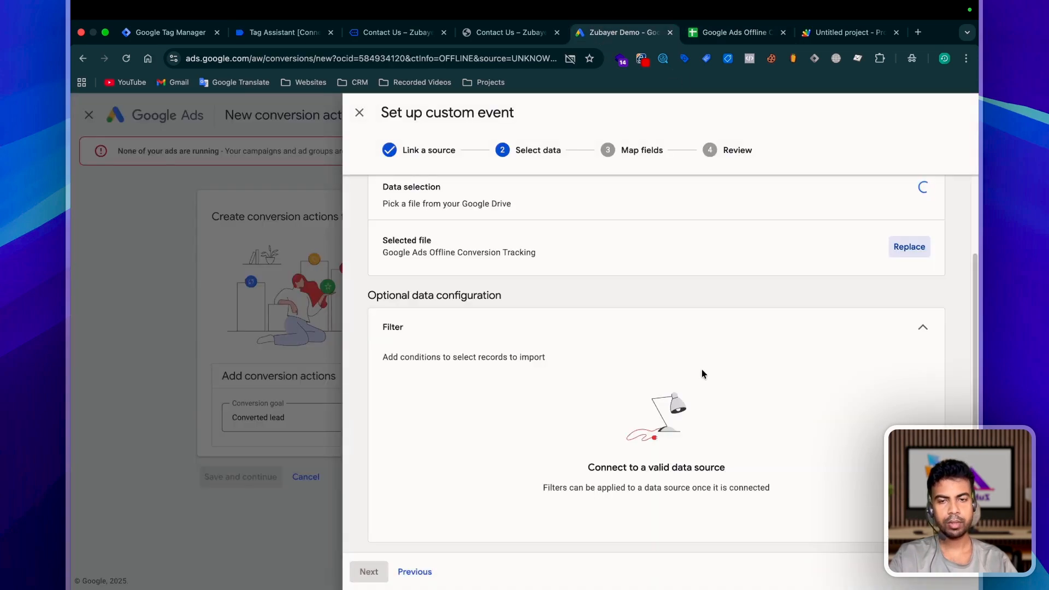
pyautogui.click(502, 429)
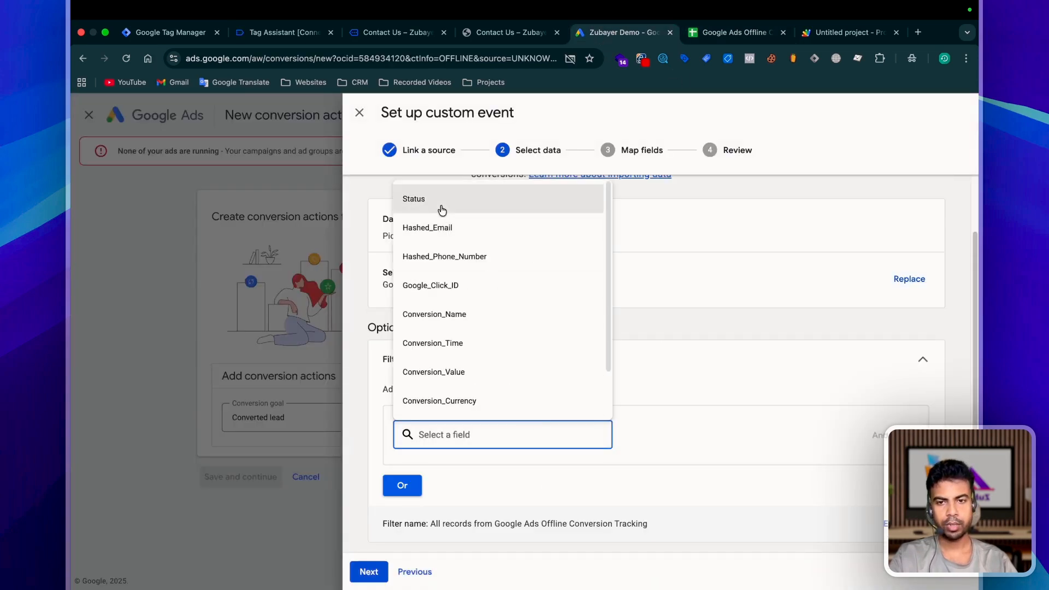
pyautogui.click(442, 210)
pyautogui.click(700, 434)
pyautogui.hotkey('ctrl', 'v')
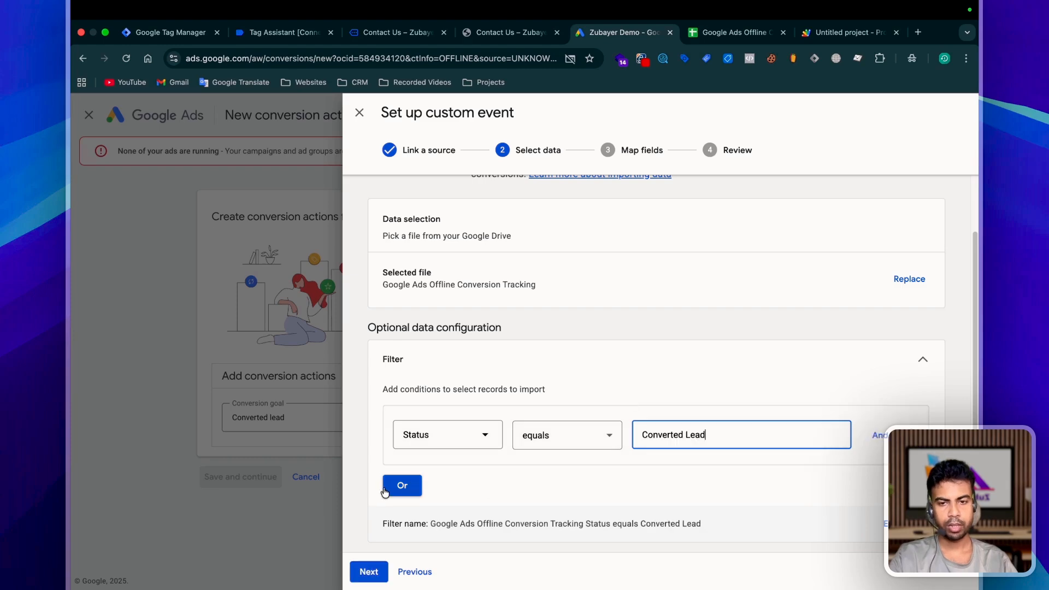
pyautogui.click(381, 571)
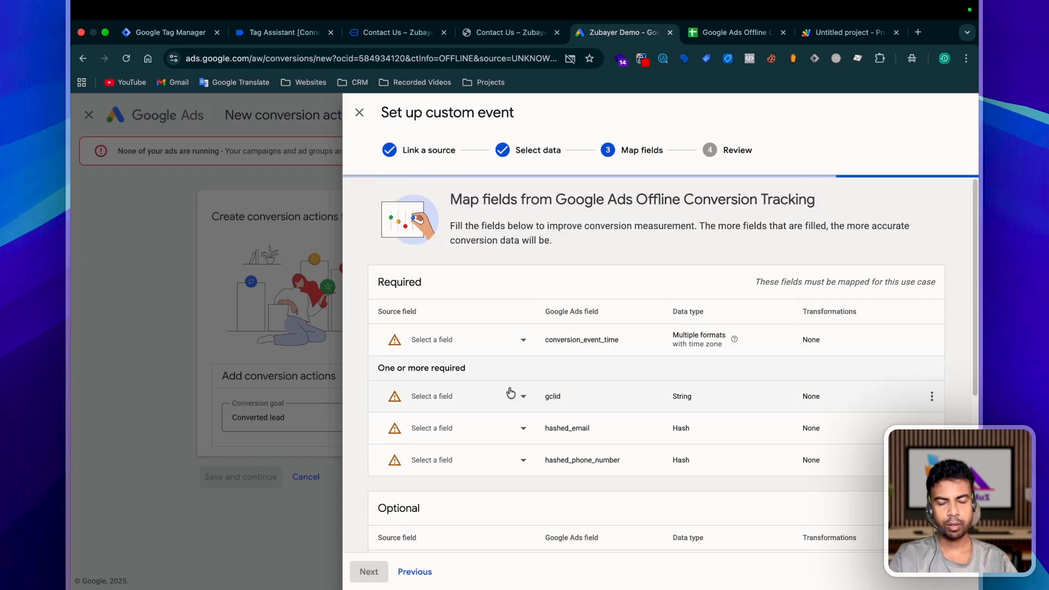
# Map the Google_Click_ID source field to the required gclid field of the custom event
pyautogui.scroll(-2, 522, 316)
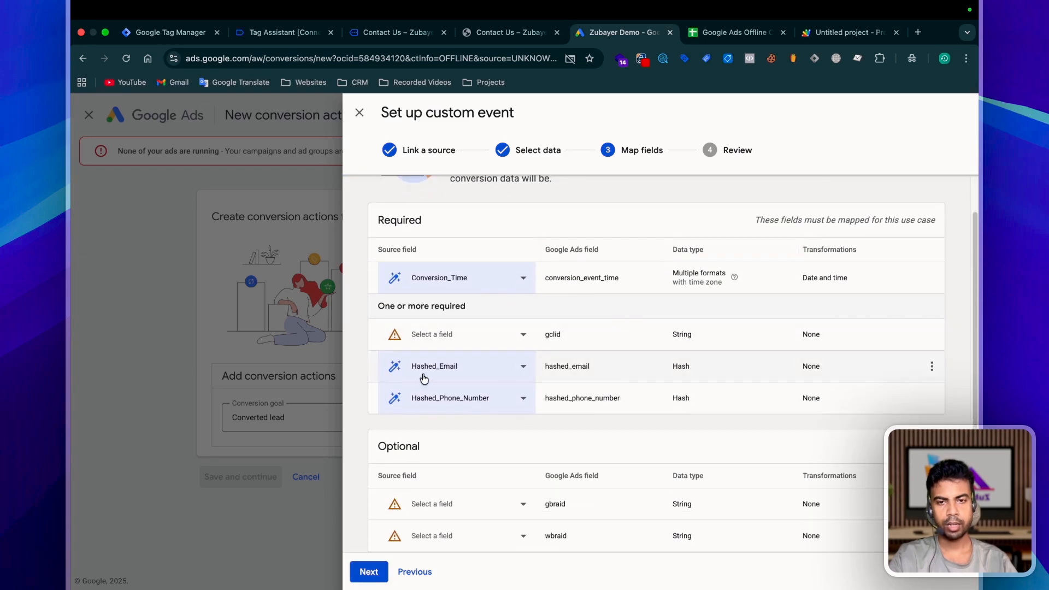
pyautogui.click(441, 342)
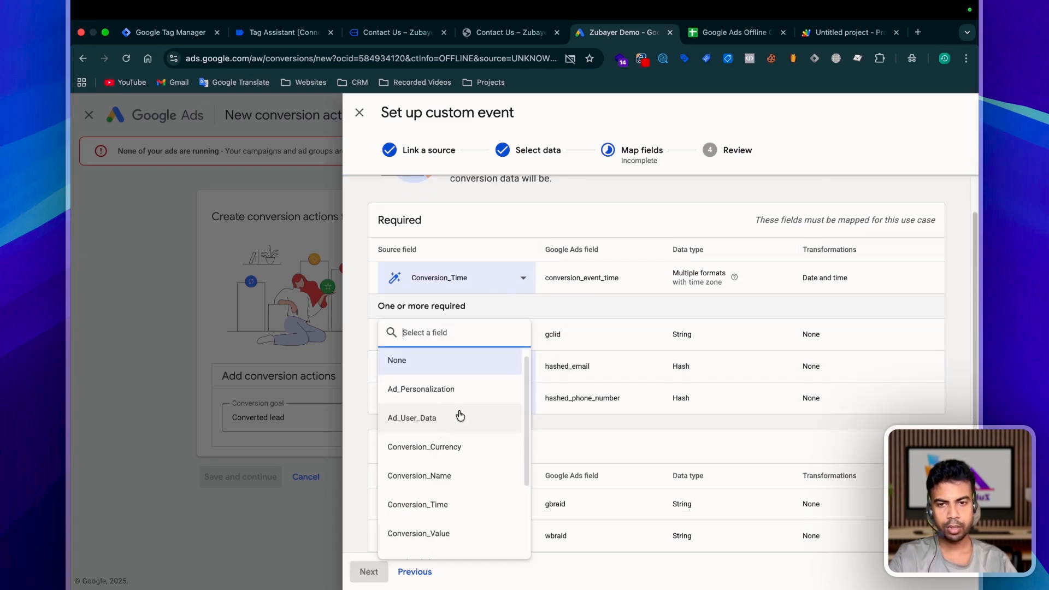
pyautogui.scroll(-3, 437, 437)
pyautogui.click(428, 452)
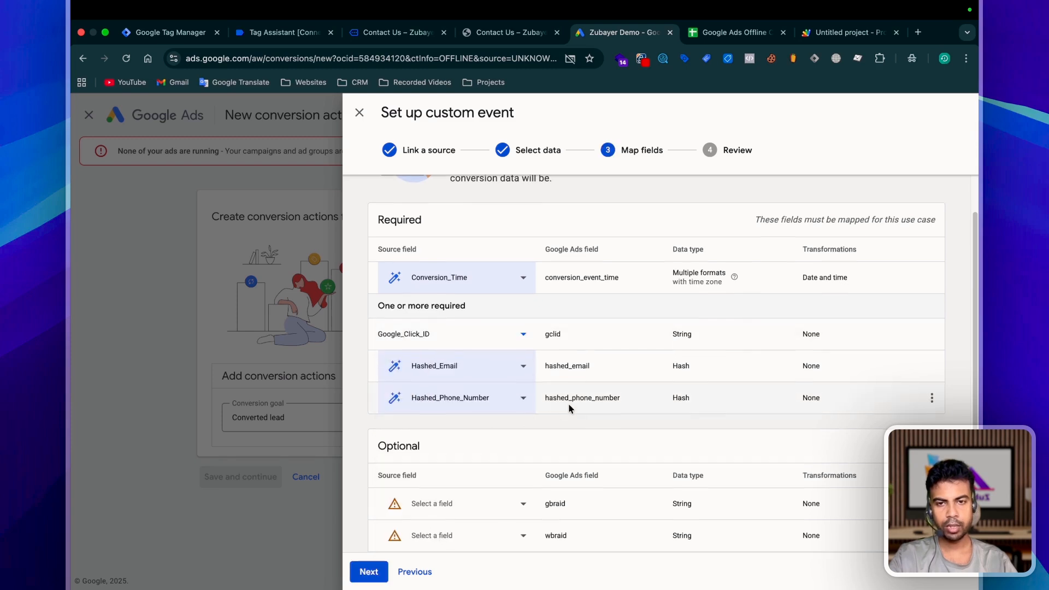
# Map the Conversion_Currency source field to the optional currency_code field and proceed to the connection review
pyautogui.scroll(-4, 464, 392)
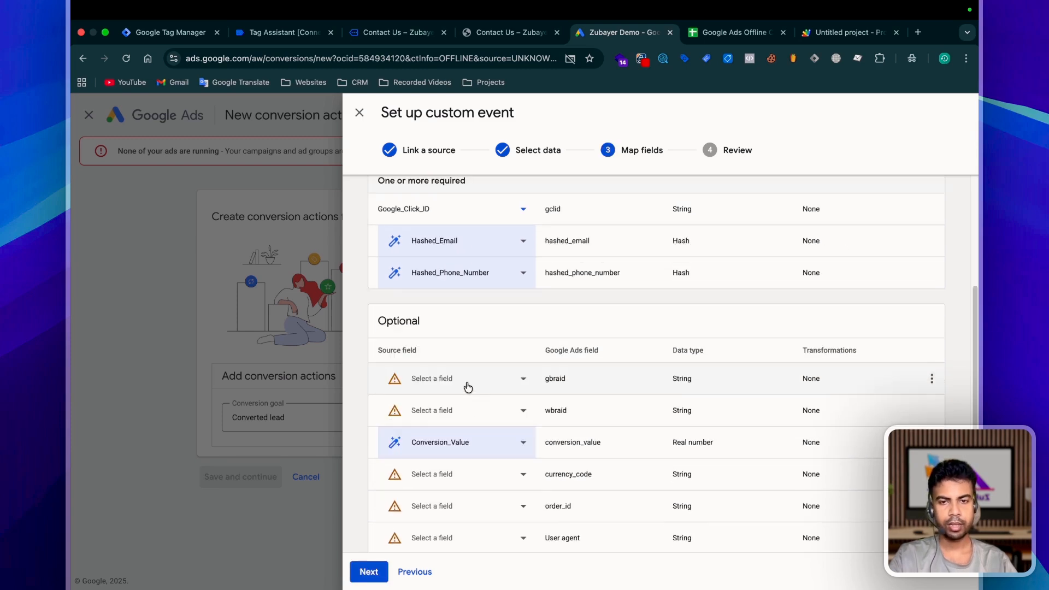
pyautogui.scroll(-2, 467, 387)
pyautogui.click(451, 411)
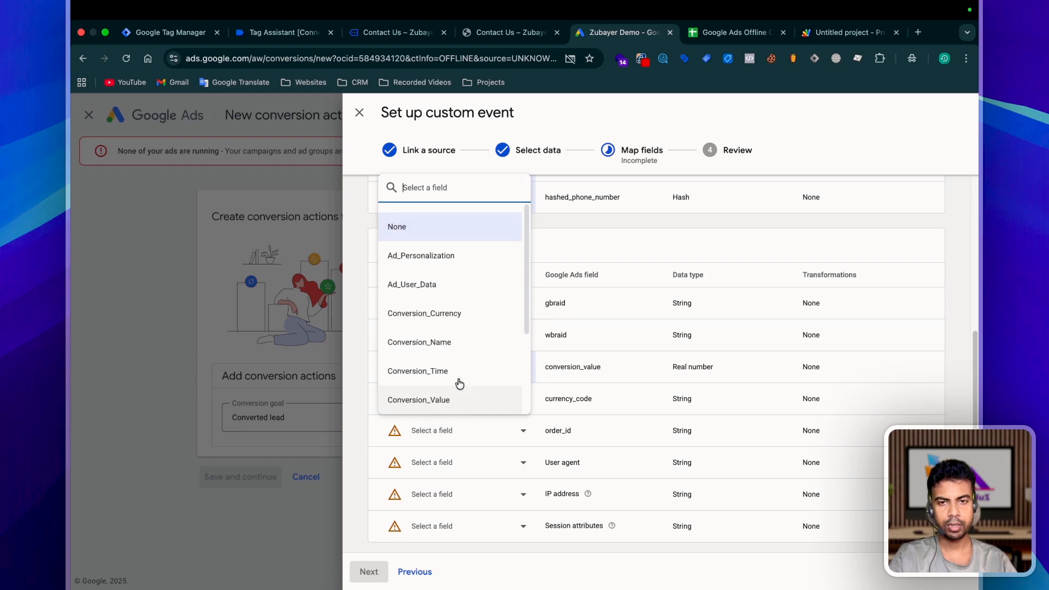
pyautogui.click(455, 313)
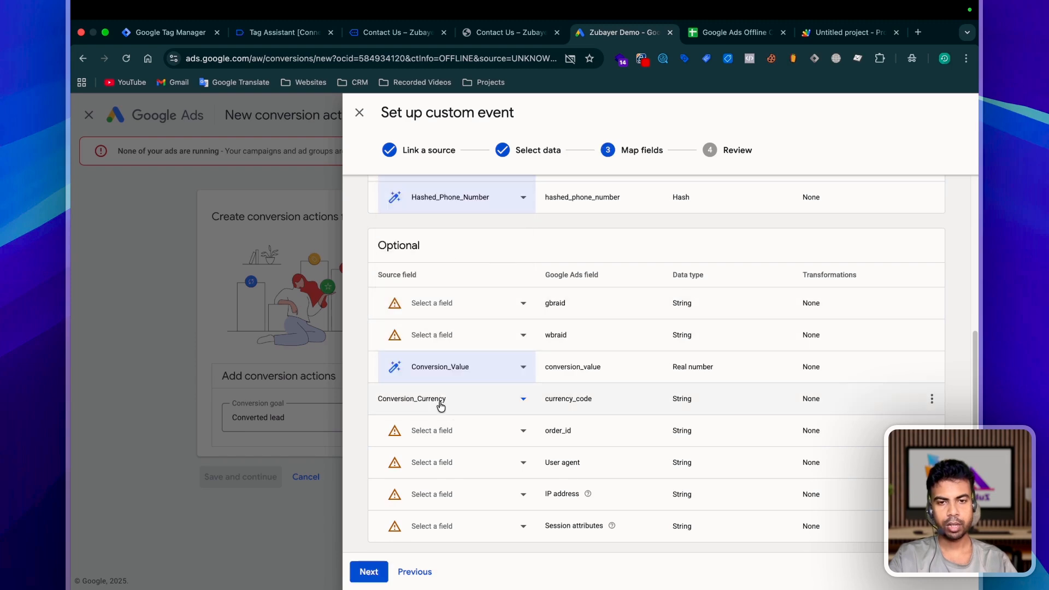
pyautogui.scroll(7, 549, 421)
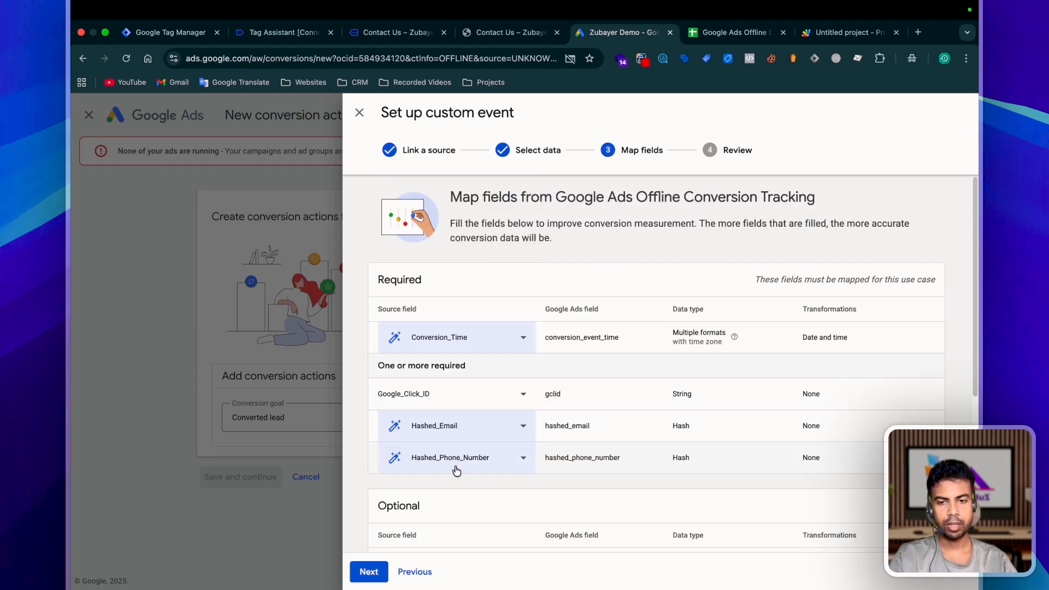
pyautogui.click(369, 571)
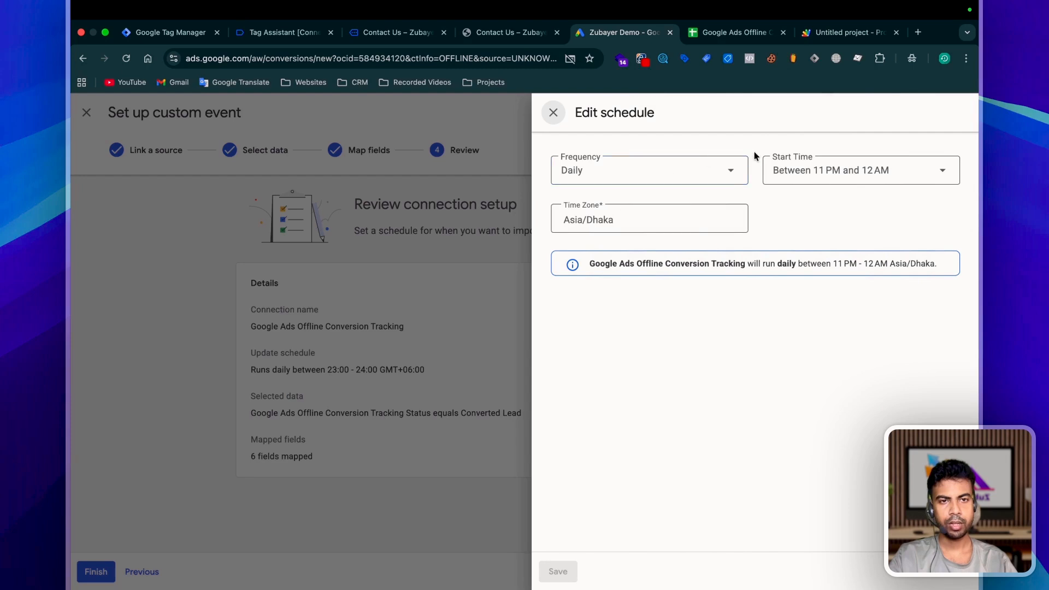
# Set the daily import schedule's start time to between 1 AM and 2 AM, save it and finish the connection setup
pyautogui.click(808, 170)
pyautogui.scroll(5, 836, 428)
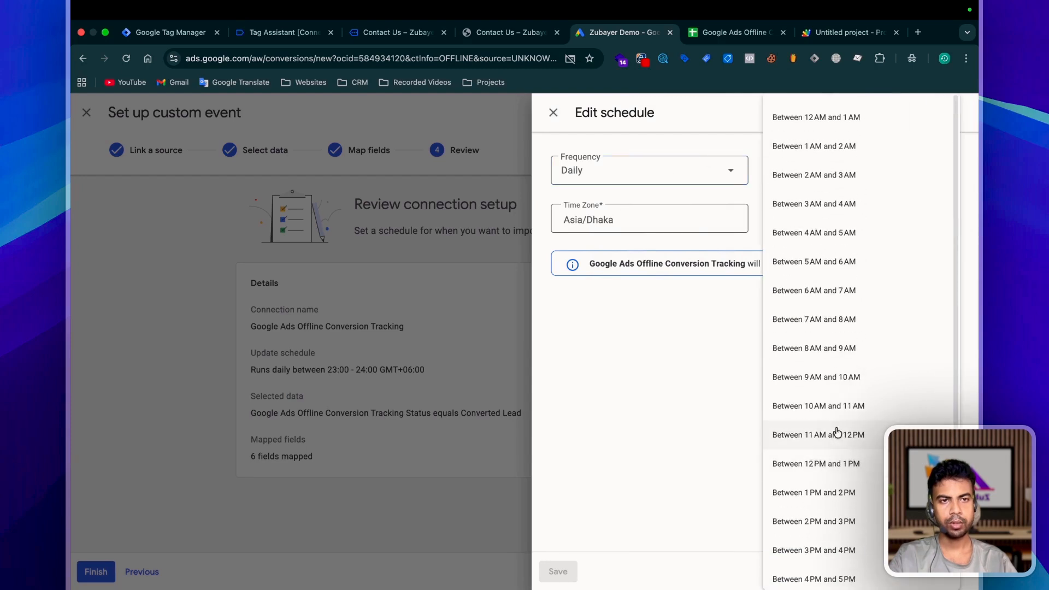
pyautogui.click(832, 146)
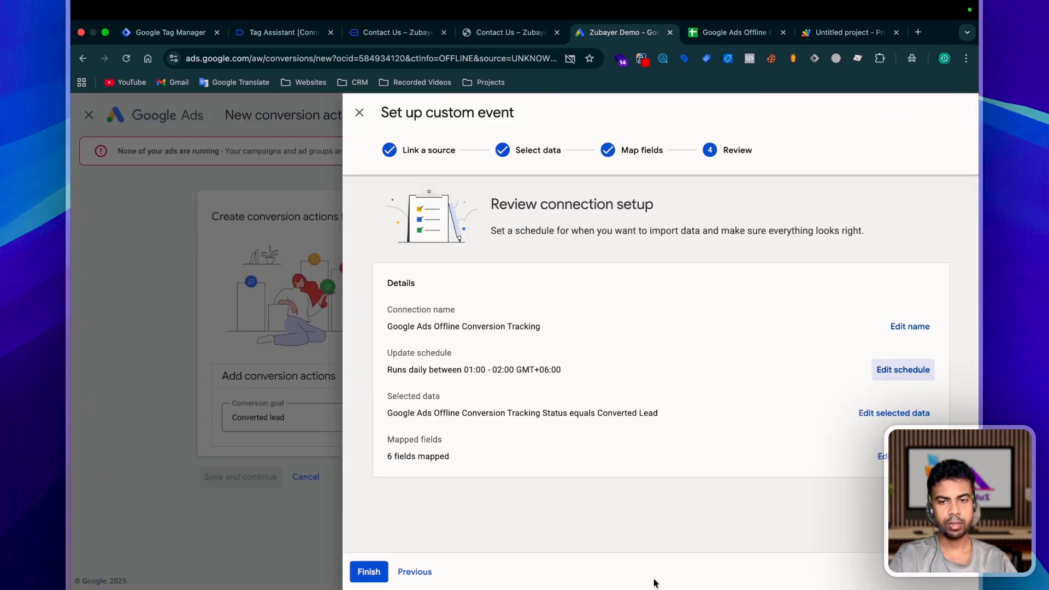
pyautogui.click(383, 571)
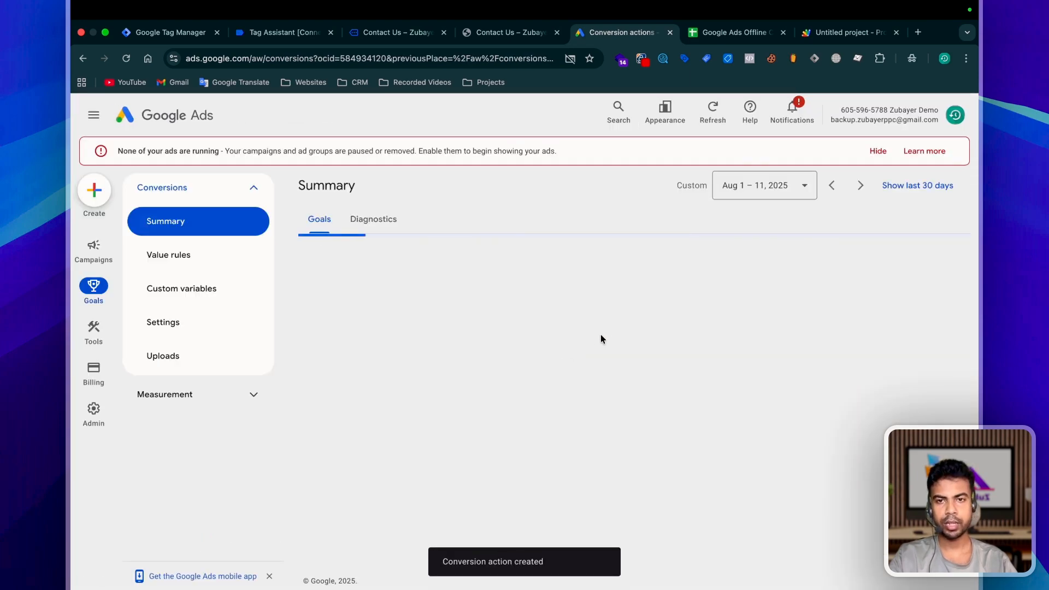
# Launch the Tag Manager container preview and submit the contact page form with test contact details and the message "test"
pyautogui.click(146, 33)
pyautogui.click(870, 153)
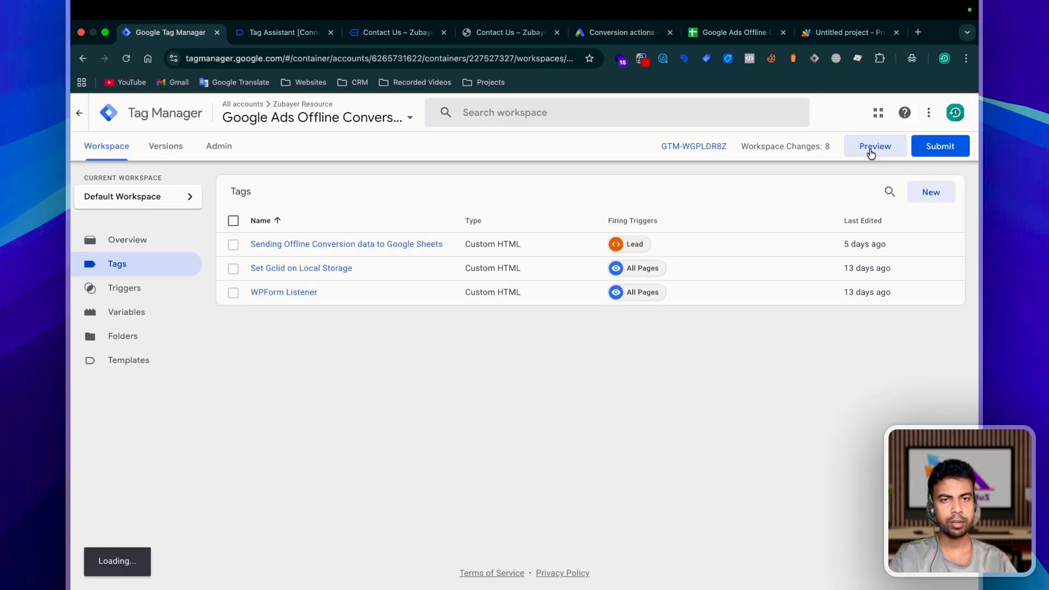
pyautogui.scroll(-10, 515, 354)
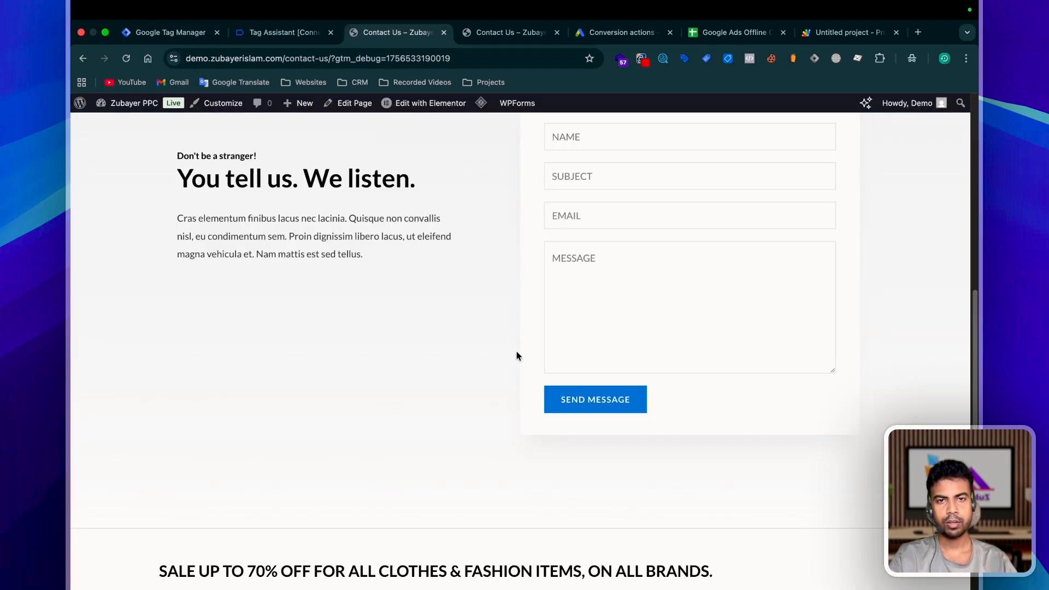
pyautogui.click(590, 246)
pyautogui.click(609, 276)
pyautogui.click(593, 391)
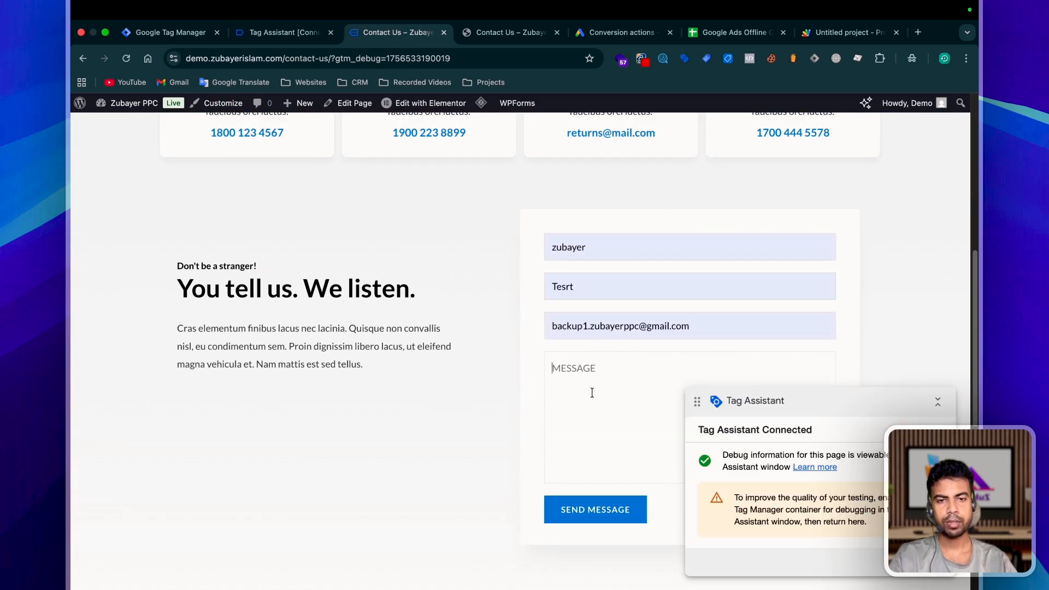
pyautogui.write('test')
pyautogui.click(595, 509)
# In the CRM sheet, copy the Status dropdown from A2 down to the new lead in A3 and close the data validation rules
pyautogui.click(731, 32)
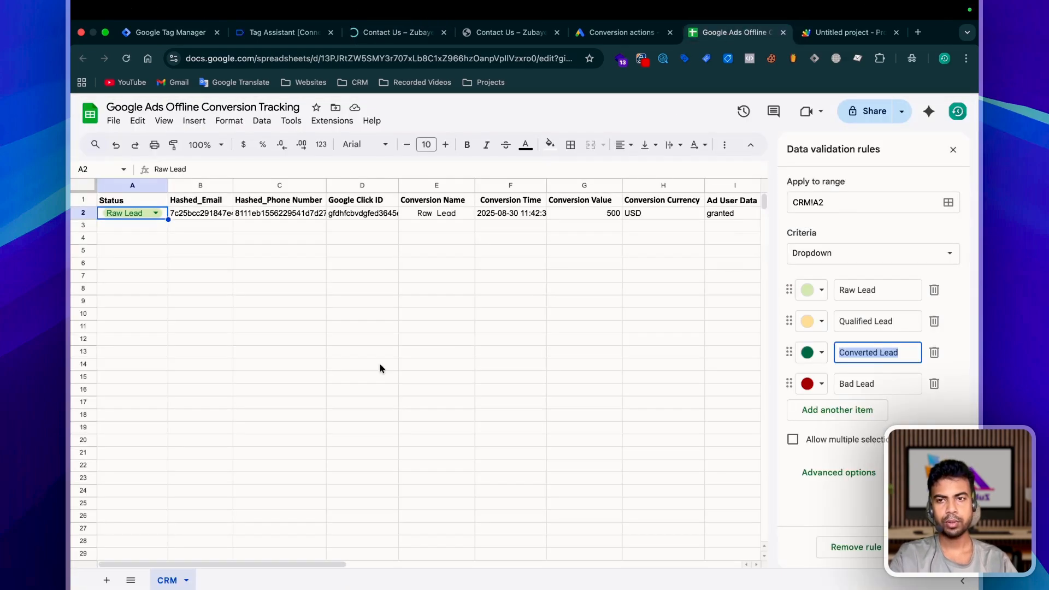
pyautogui.click(279, 362)
pyautogui.moveTo(191, 227); pyautogui.dragTo(521, 232)
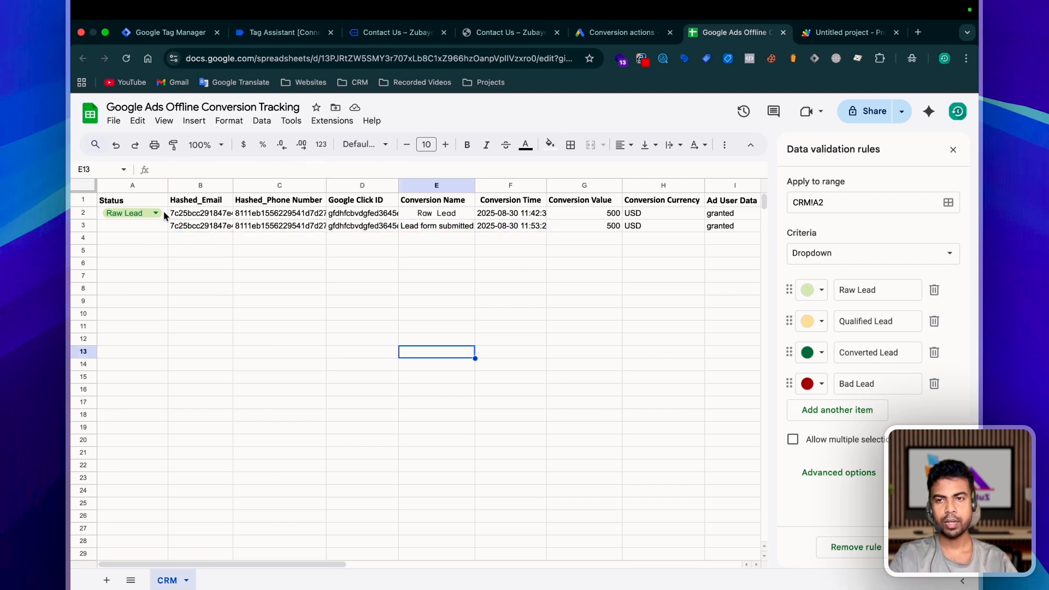
pyautogui.click(165, 215)
pyautogui.moveTo(165, 216); pyautogui.dragTo(163, 230)
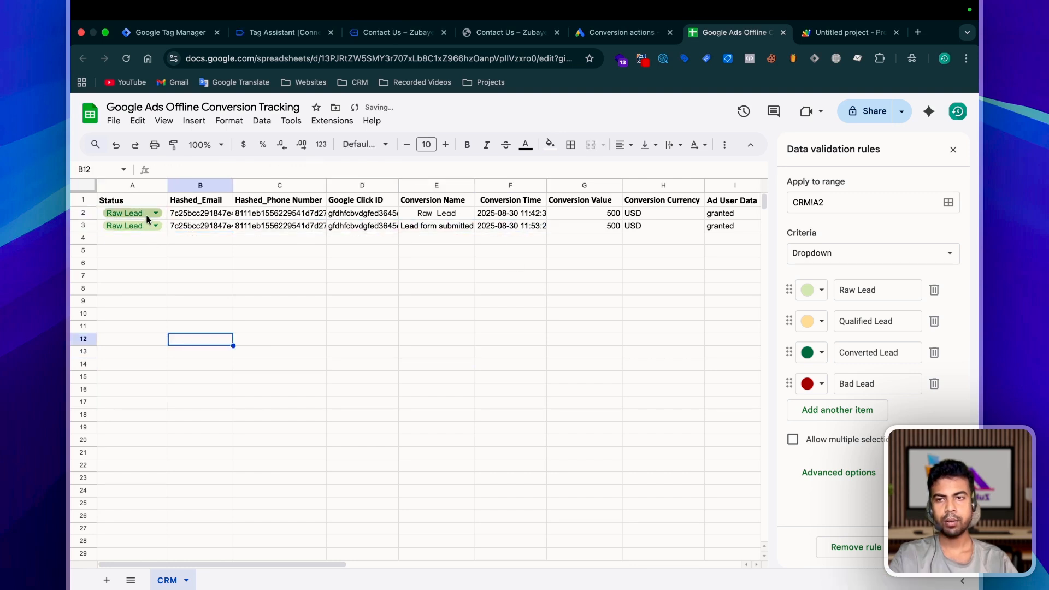
pyautogui.click(952, 150)
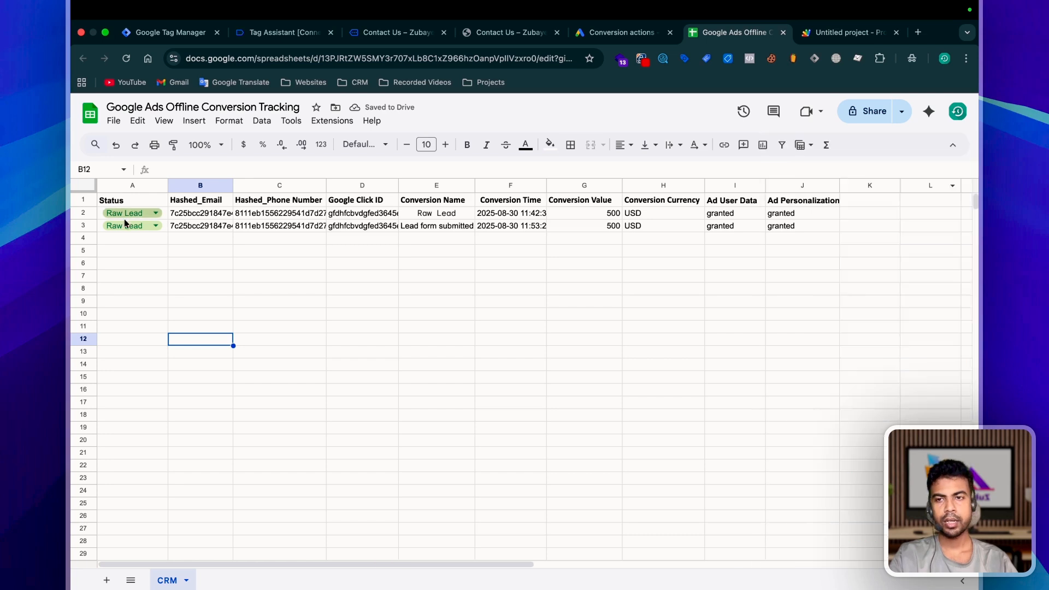
# Set the Status of the row 2 lead to Qualified Lead and the row 3 lead to Converted Lead
pyautogui.click(145, 214)
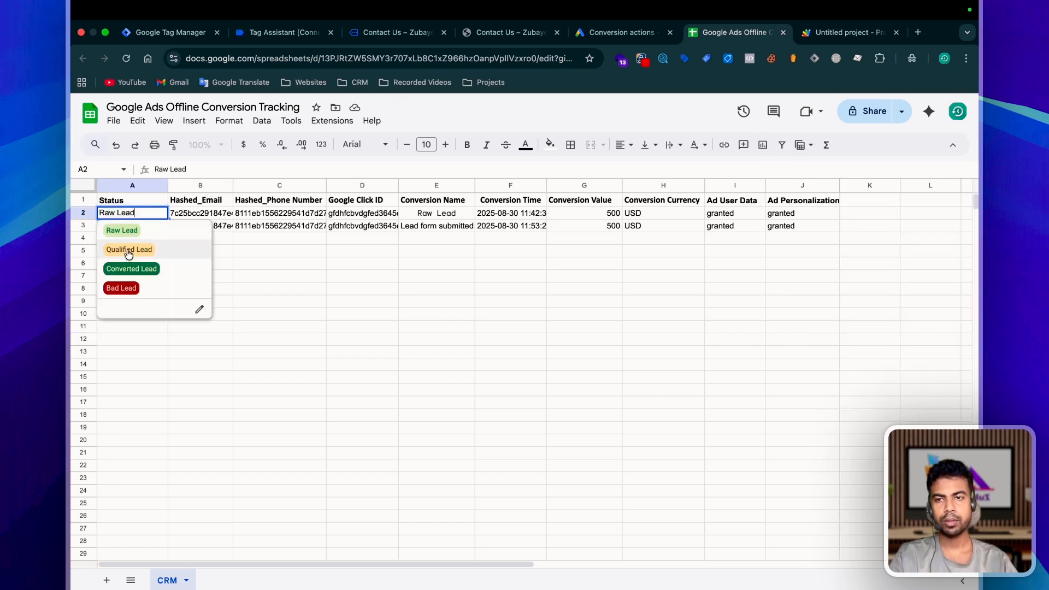
pyautogui.click(128, 250)
pyautogui.click(149, 224)
pyautogui.click(133, 277)
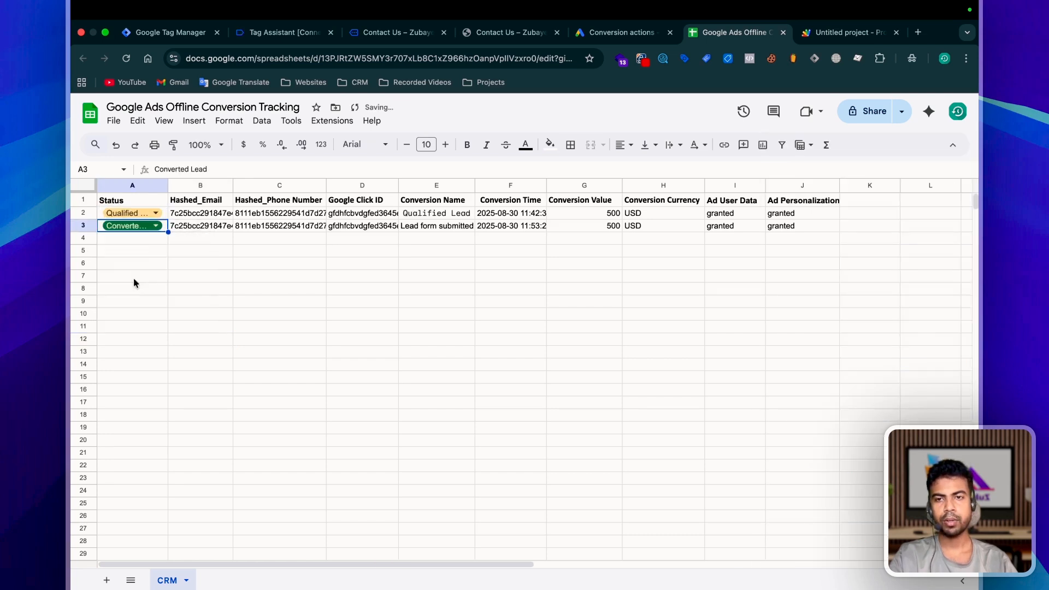
pyautogui.click(391, 345)
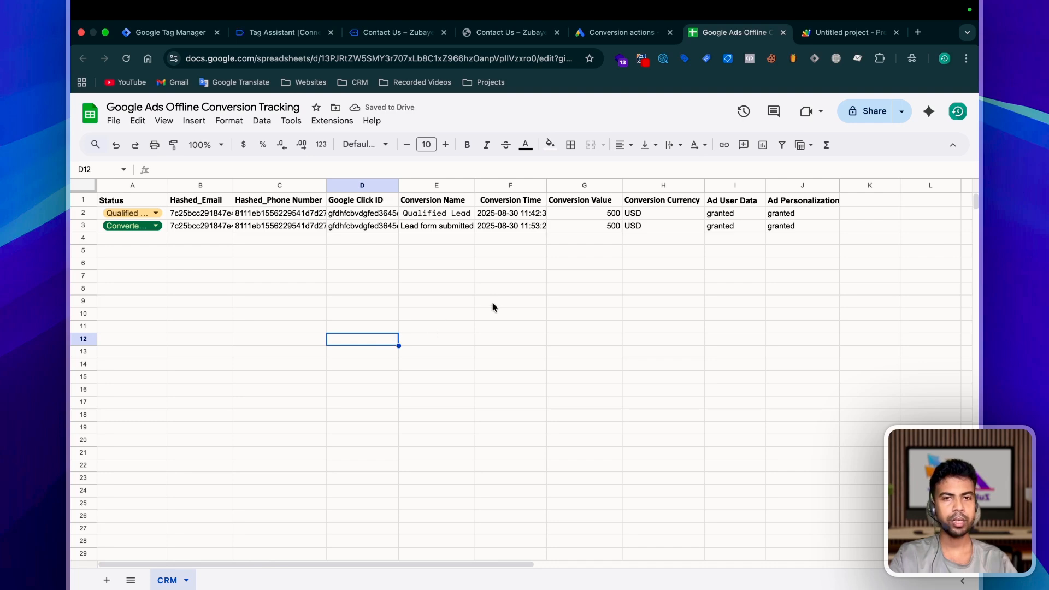
# Fill the Conversion Name formula from E2 down to E3
pyautogui.click(436, 213)
pyautogui.moveTo(475, 219); pyautogui.dragTo(469, 228)
pyautogui.click(458, 338)
# Switch to Google Ads and examine the conversion actions under the goals summary against the lead rows in the CRM sheet
pyautogui.click(617, 32)
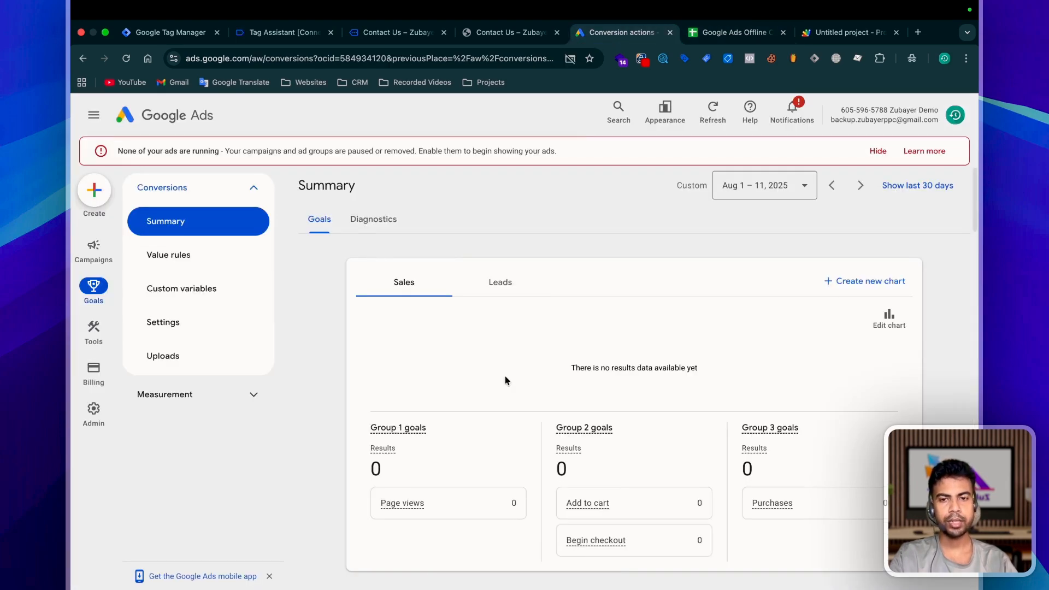
pyautogui.scroll(-10, 557, 470)
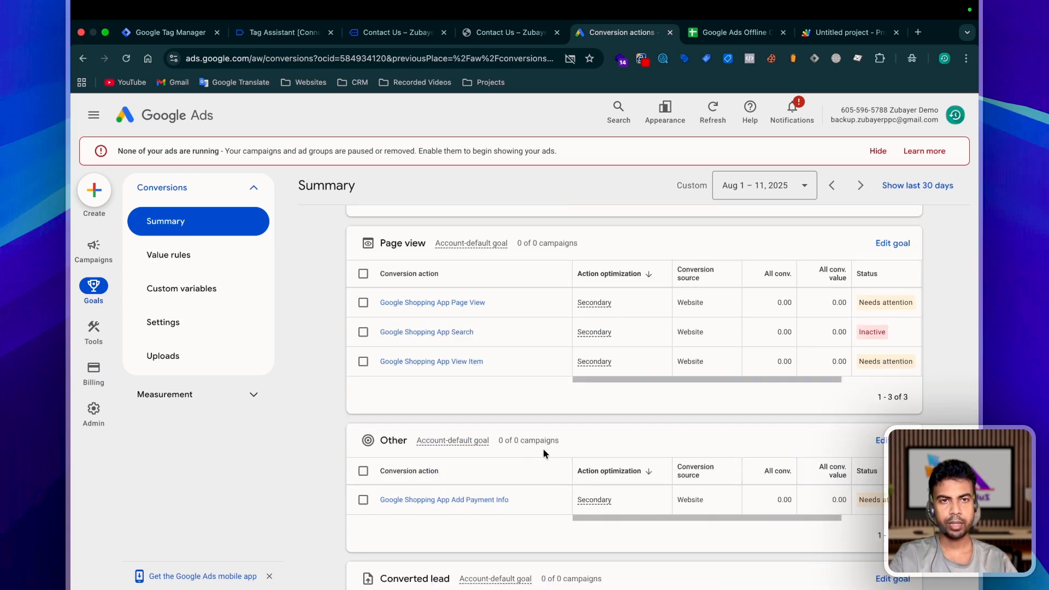
pyautogui.hotkey('ctrl', 'Tab')
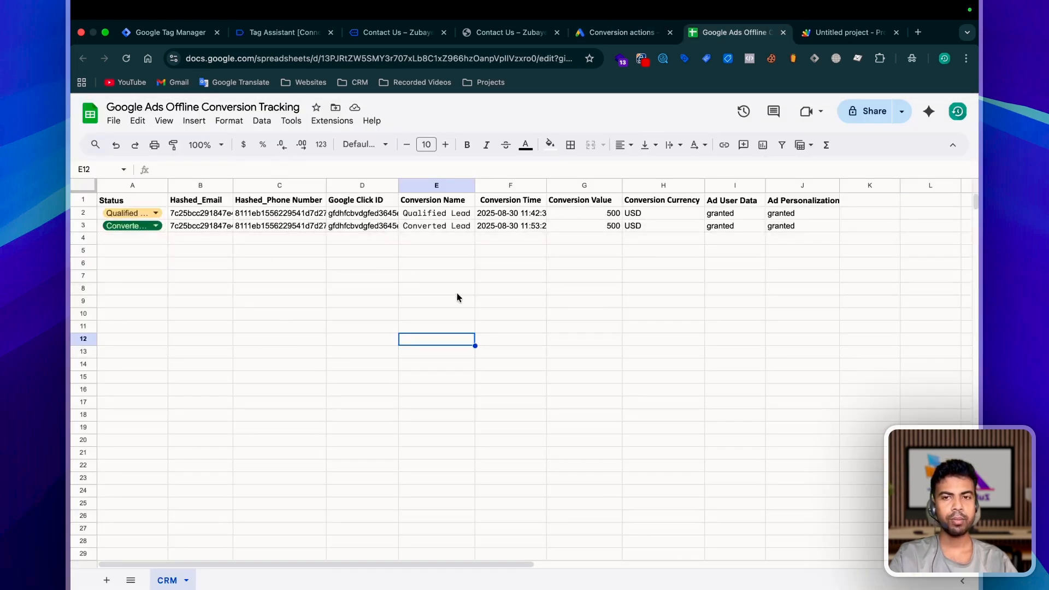
pyautogui.click(599, 34)
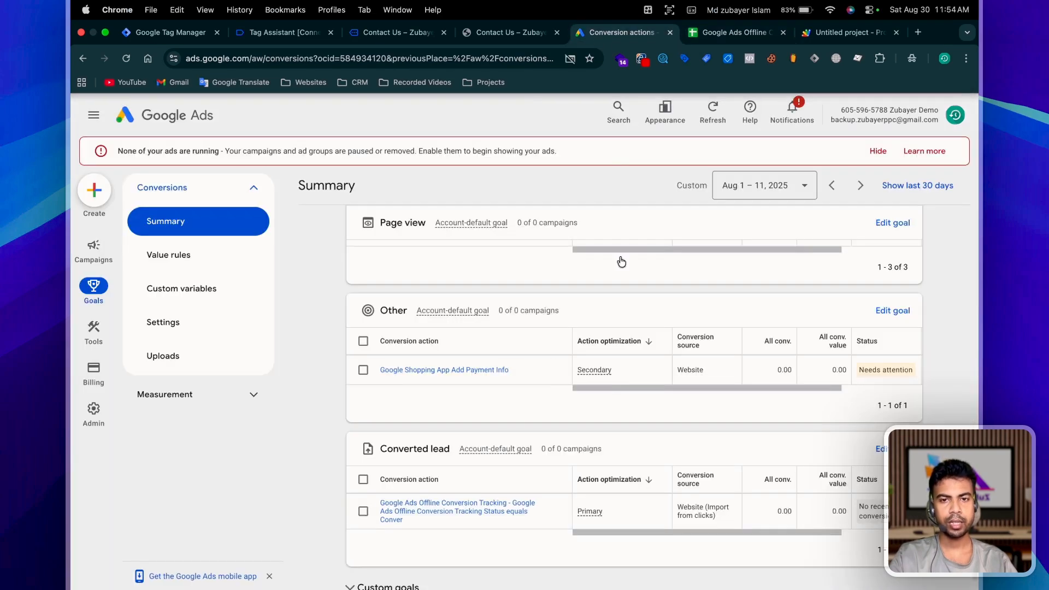